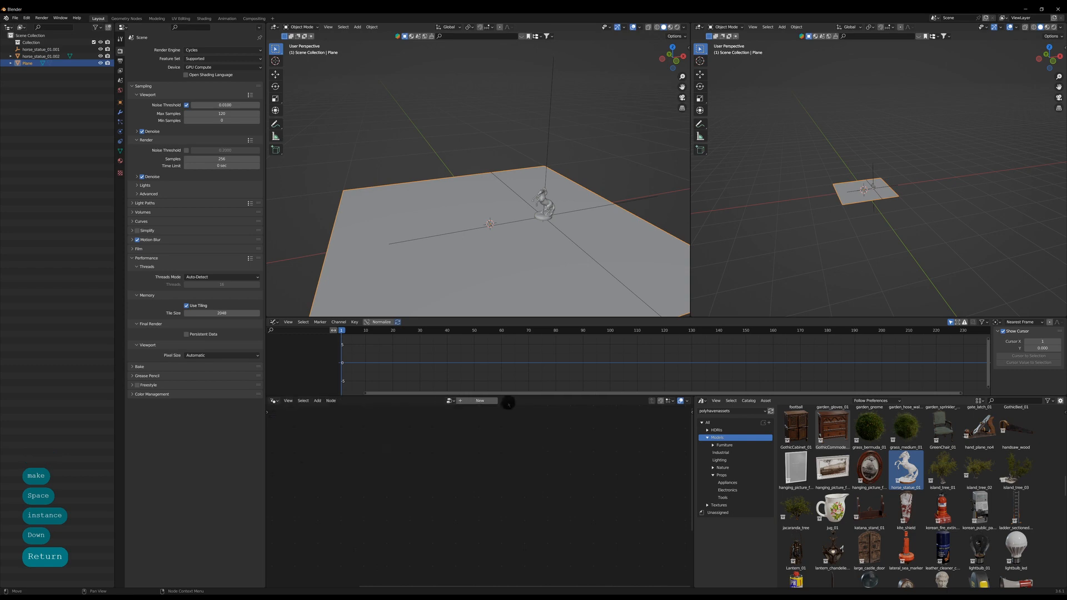
Create a new geometry node tree on the plane and enlarge the node editor area.
click(36, 56)
click(514, 259)
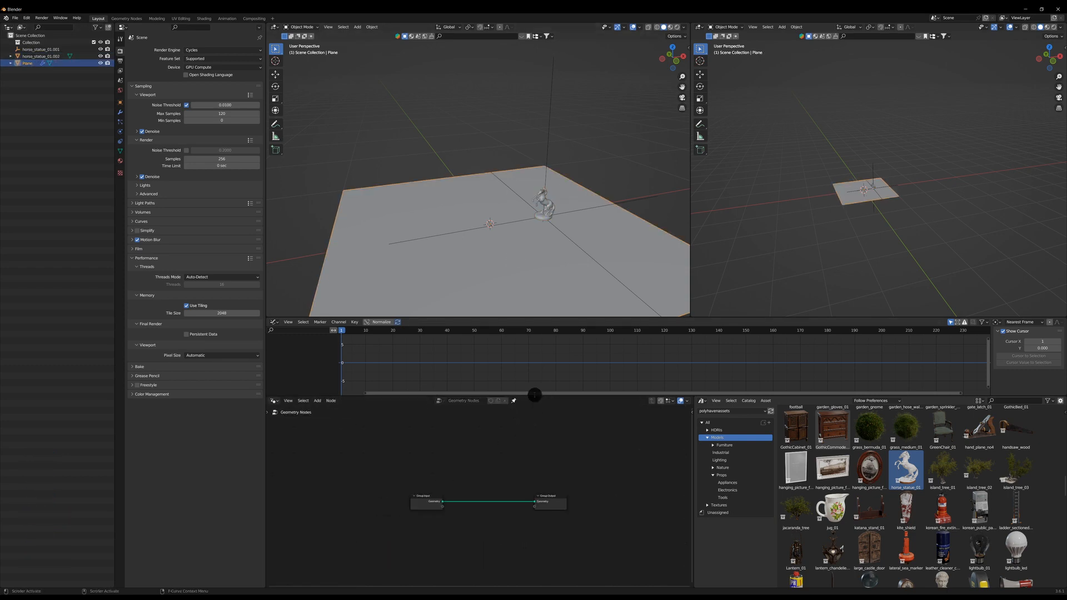
drag(535, 395, 535, 344)
drag(693, 378, 885, 379)
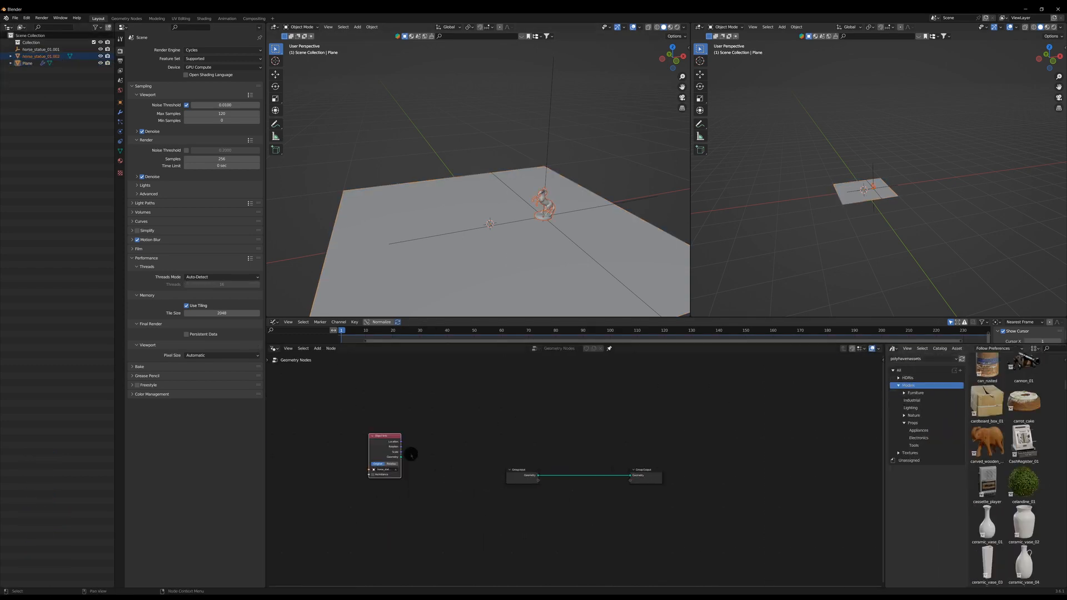
Send the horse statue's Object Info geometry to the Group Output through a Transform Geometry node with scale 10, and set Group Input aside.
drag(633, 476, 631, 476)
drag(522, 471, 367, 491)
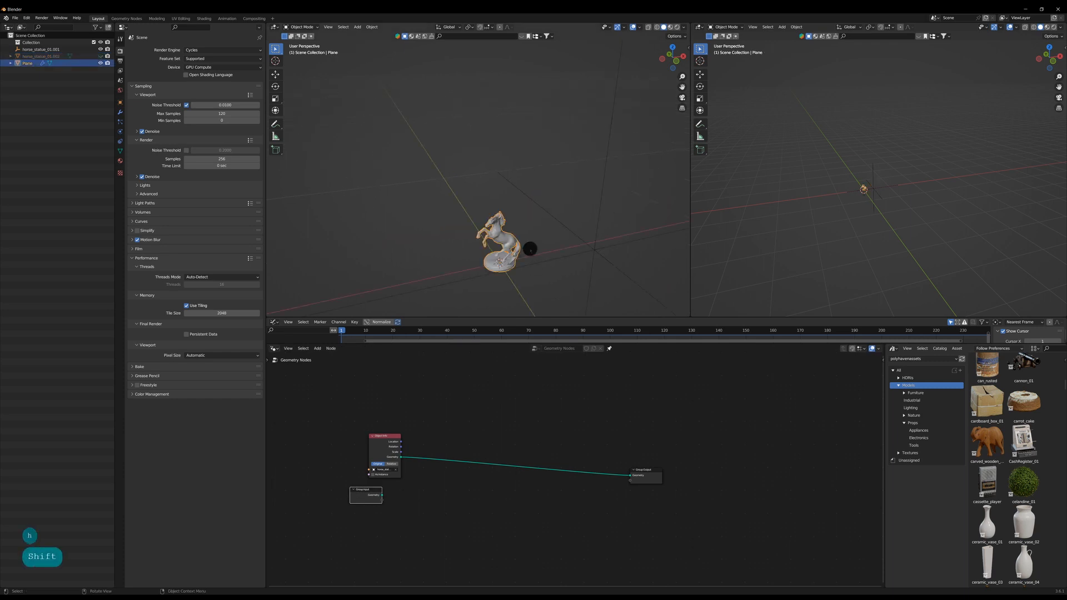
key(space)
text(transform)
key(Return)
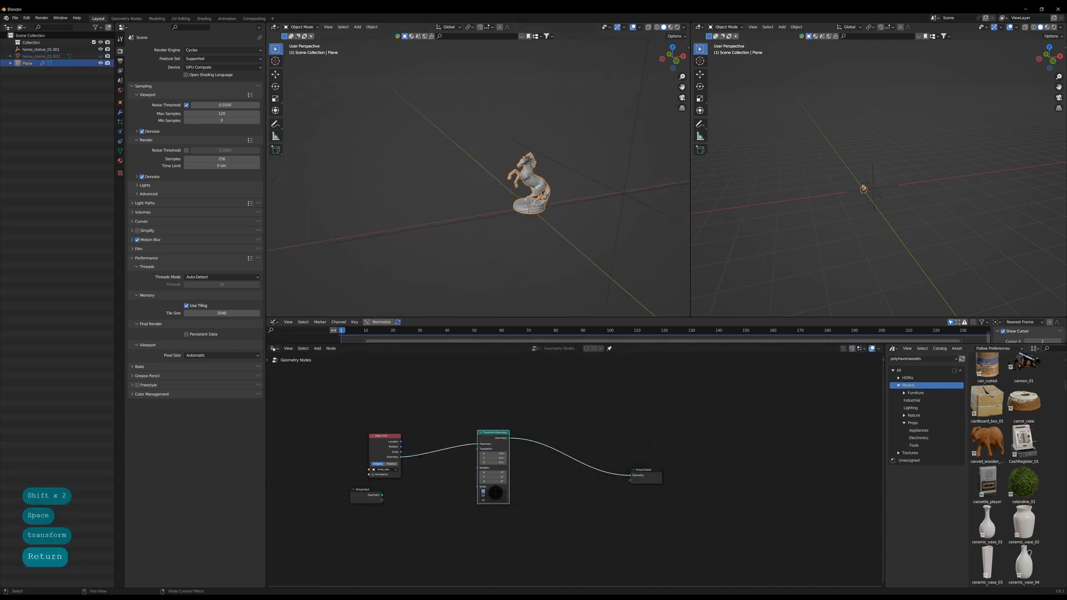
text(10)
key(Return)
drag(478, 437, 429, 447)
Insert two Subdivision Surface nodes after Transform Geometry, with a Dual Mesh node between them.
key(space)
text(subd)
key(Down)
key(Down)
key(Return)
click(573, 437)
key(space)
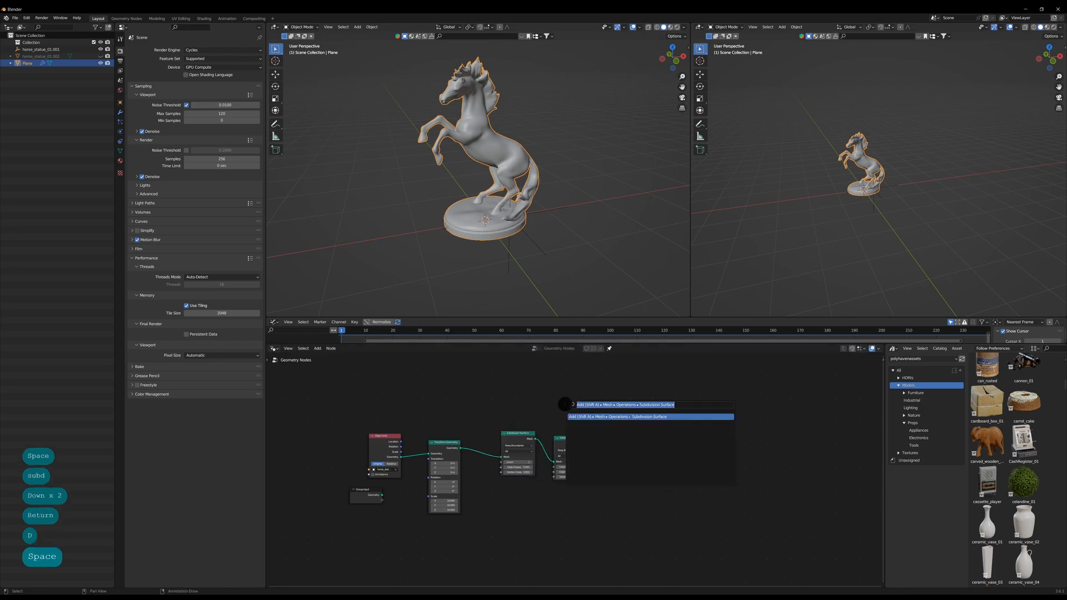
text(dual mesh)
key(Return)
Insert a Mesh to Curve node before the Group Output to show the horse as wireframe.
key(space)
text(mesh to curve)
key(Return)
click(673, 457)
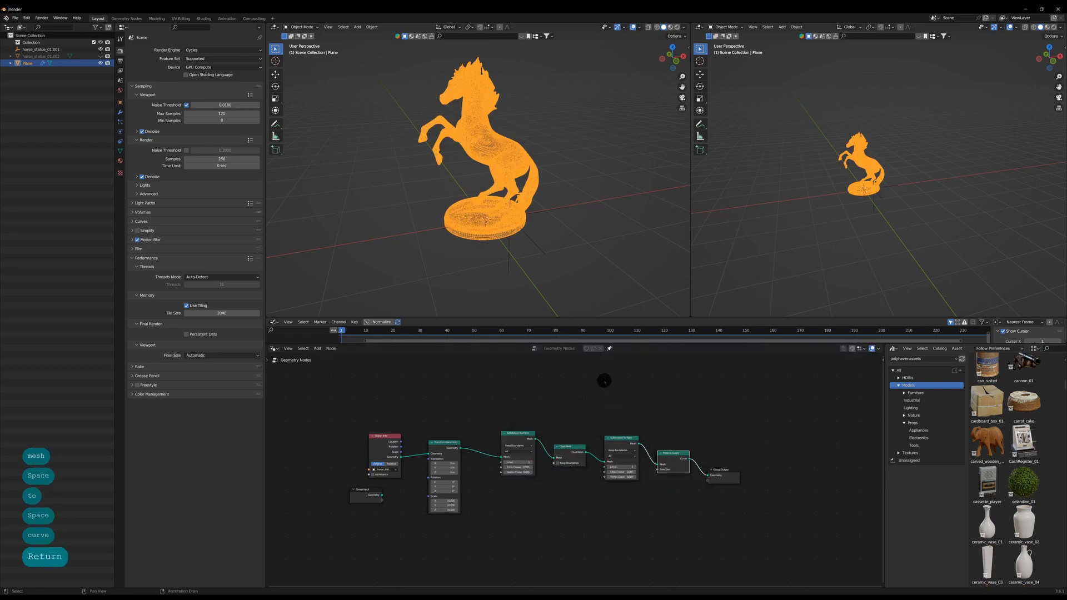
scroll(513, 211, up, 8)
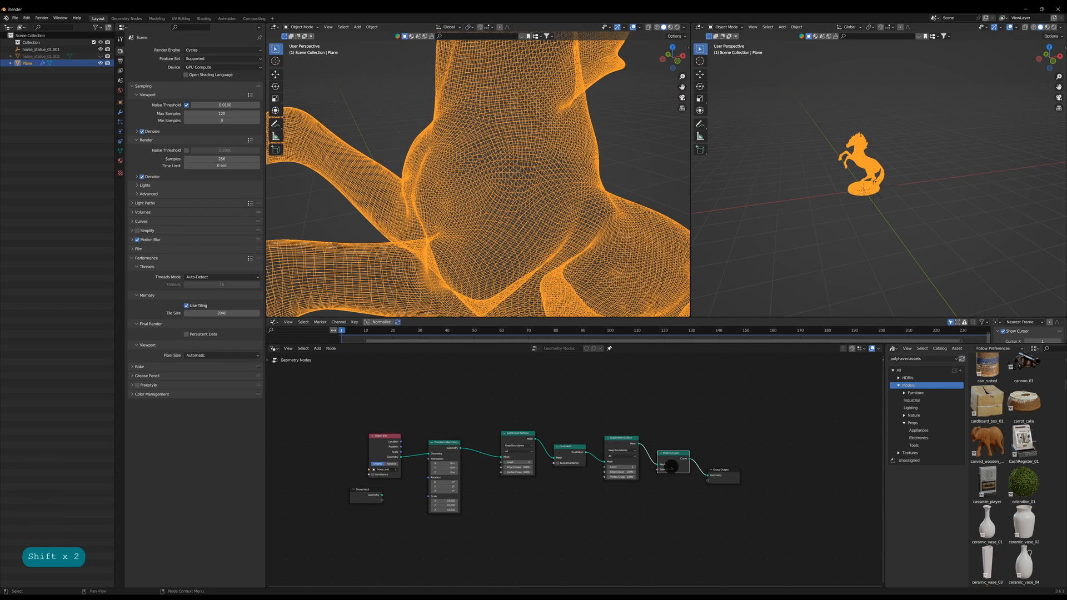
Insert a Triangulate node between Dual Mesh and the second Subdivision Surface node.
key(space)
text(triang)
key(Return)
click(620, 450)
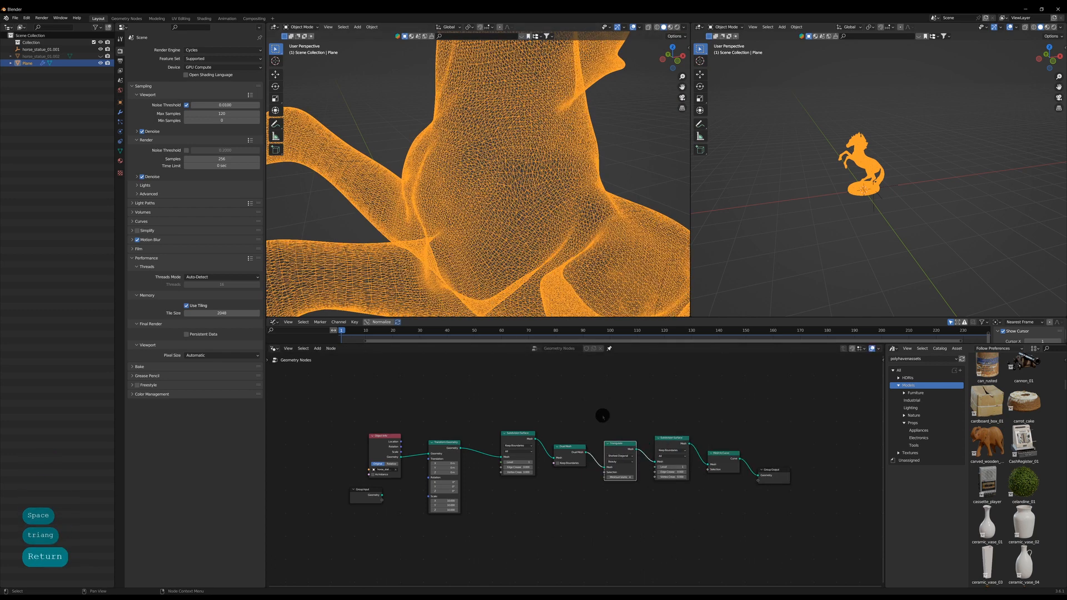
Toggle muting of the Subdivision Surface nodes to compare the topology, and mute the Mesh to Curve node.
click(527, 435)
key(m)
key(m)
key(m)
key(m)
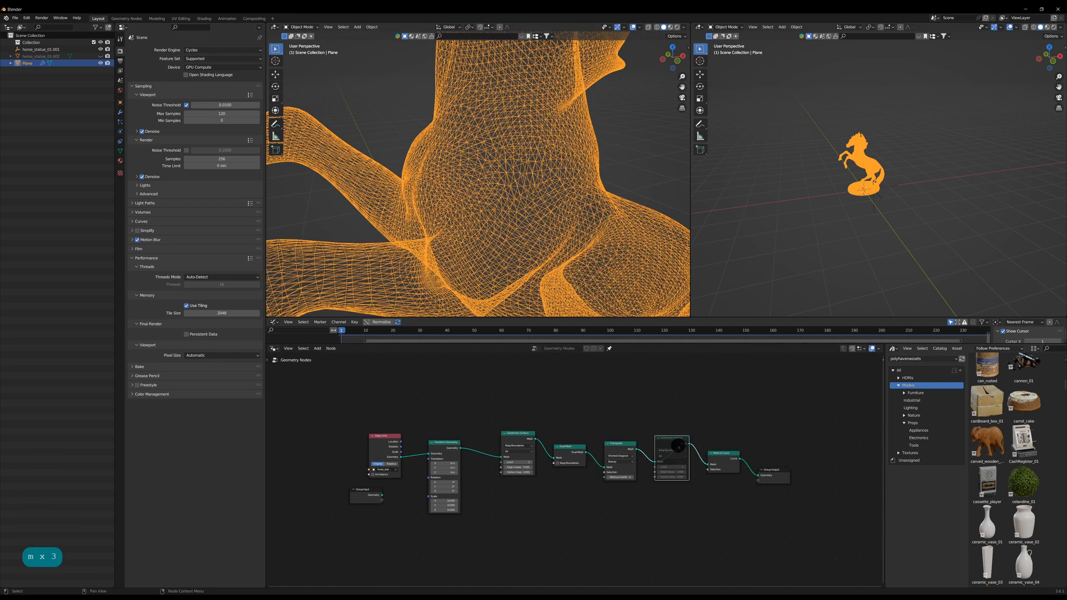
Insert an Extrude Mesh node after the second Subdivision Surface node and set its offset scale to 0.01.
key(space)
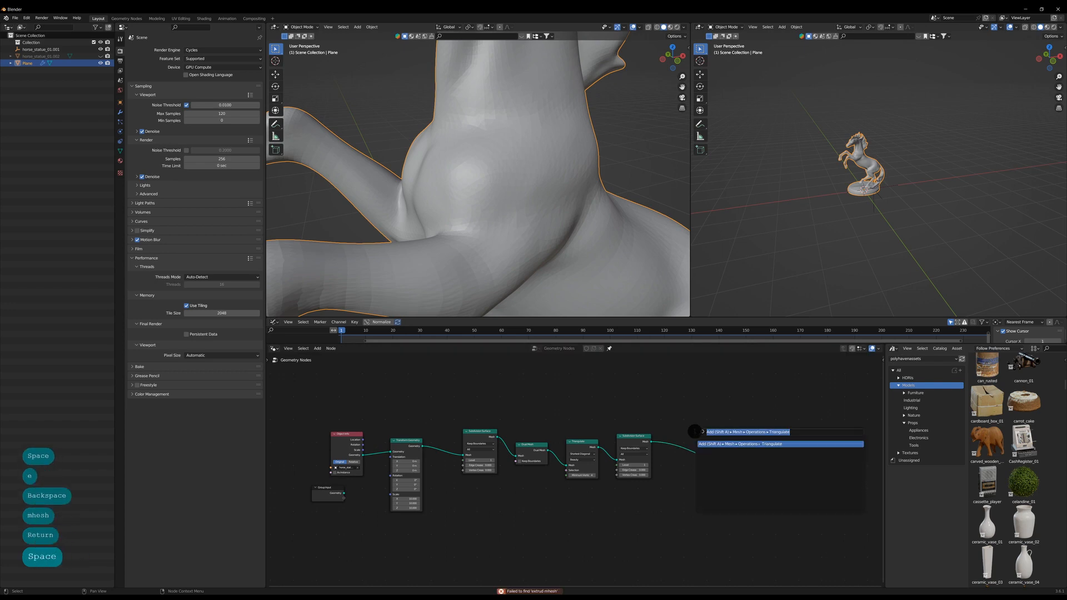
text(extr)
key(Return)
click(734, 425)
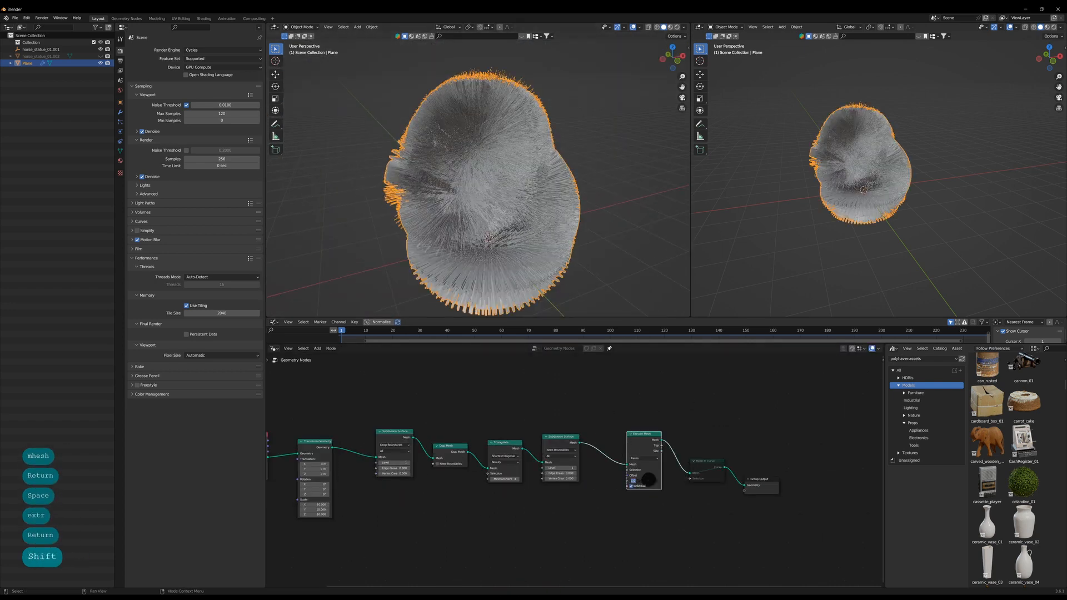
text(.01)
key(Return)
key(Return)
Place a Scale Elements node after Extrude Mesh, with the Top output as selection and a scale of 0.5.
click(672, 446)
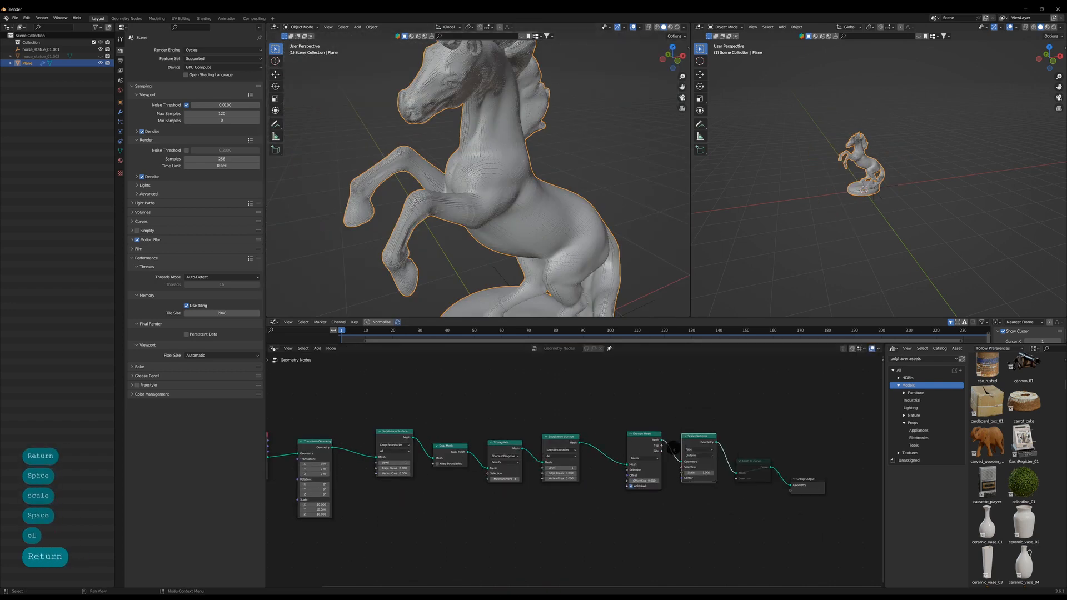
text(.5)
key(Return)
scroll(512, 215, up, 6)
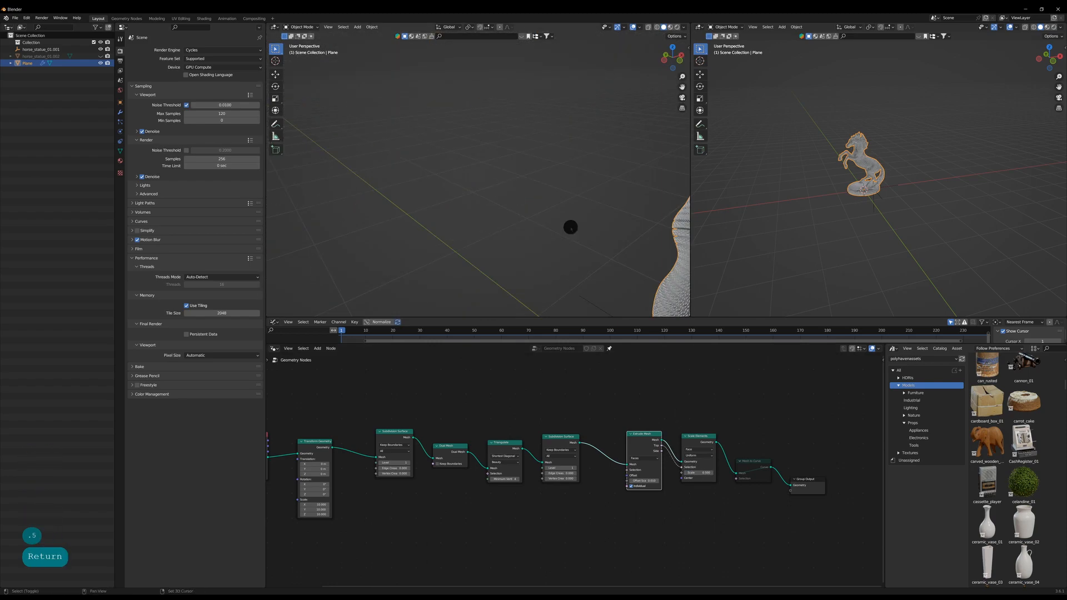
Insert a Set Position node between Scale Elements and the muted Mesh to Curve node.
scroll(556, 226, down, 3)
shift+middle_drag(486, 226, 464, 218)
key(shift+a)
text(set pos)
key(Return)
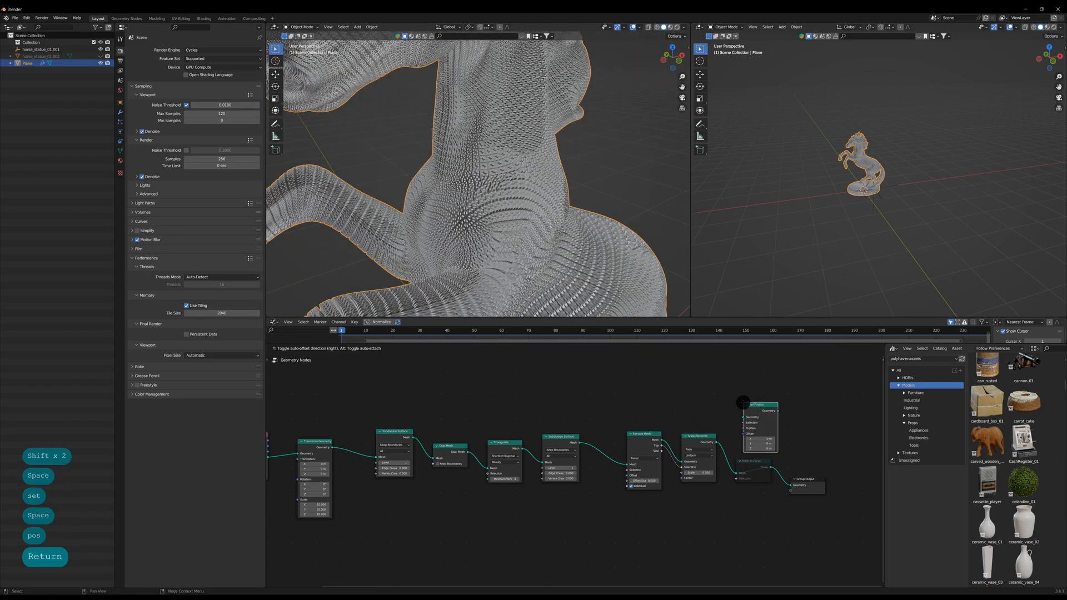
click(749, 480)
Add a sphere-shaped empty around the base of the horse statue.
key(shift+a)
mouse_move(551, 313)
click(594, 351)
scroll(574, 264, down, 9)
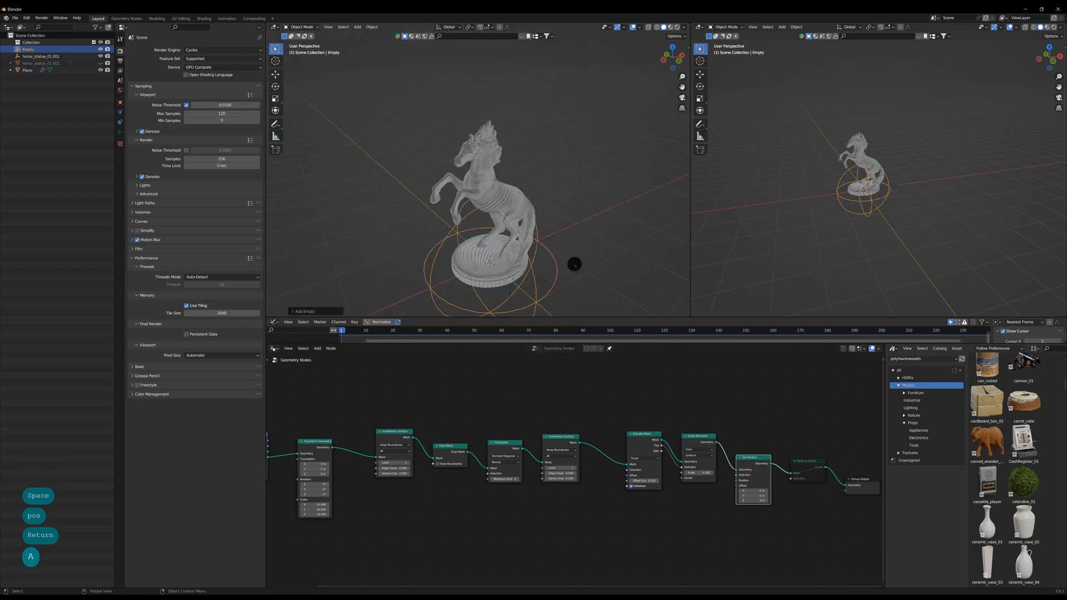
Bring the empty into the tree as a Relative Object Info node and connect its location and a Position node to a Distance node.
drag(28, 50, 531, 548)
middle_drag(550, 548, 531, 482)
scroll(537, 480, up, 3)
drag(540, 491, 551, 458)
text(distance)
key(Return)
click(591, 465)
text(posi)
key(Return)
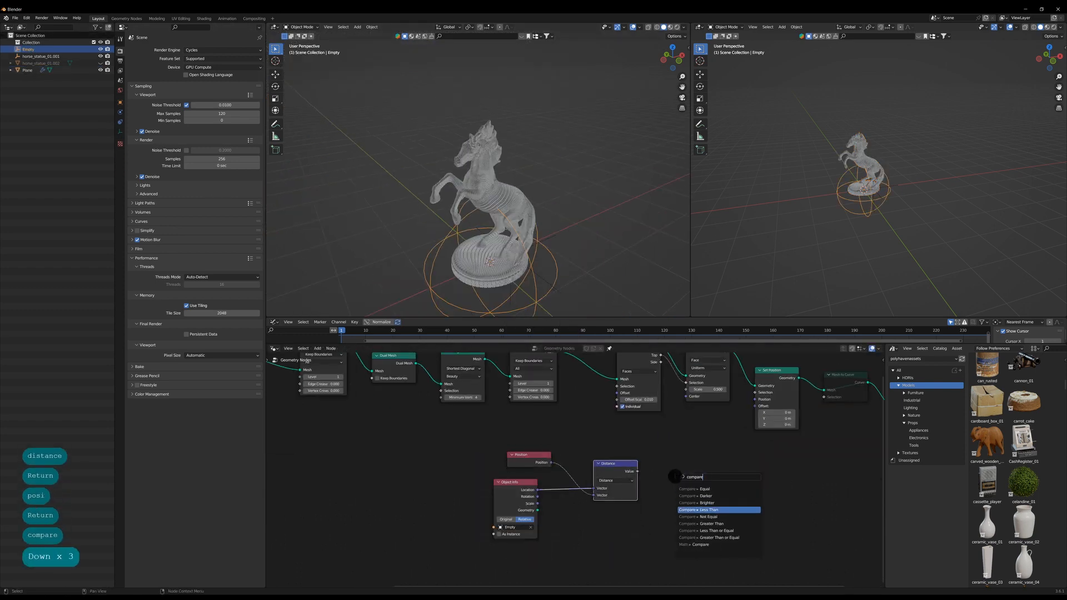
Add a Less Than compare node and a Map Range node, both fed by the Distance value.
key(Return)
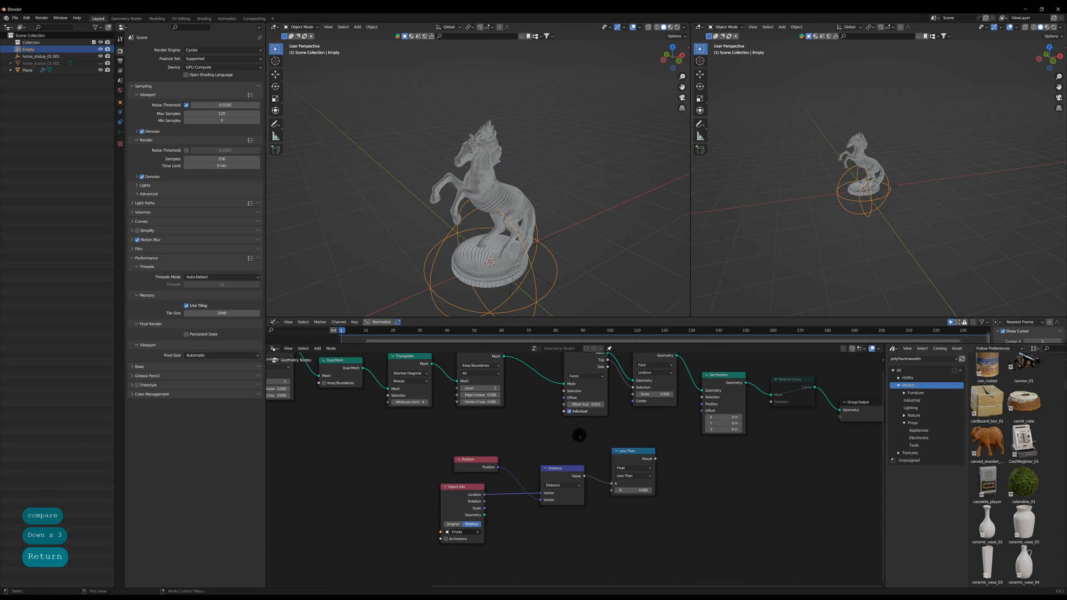
drag(579, 436, 631, 461)
drag(630, 460, 509, 443)
text(p)
key(Return)
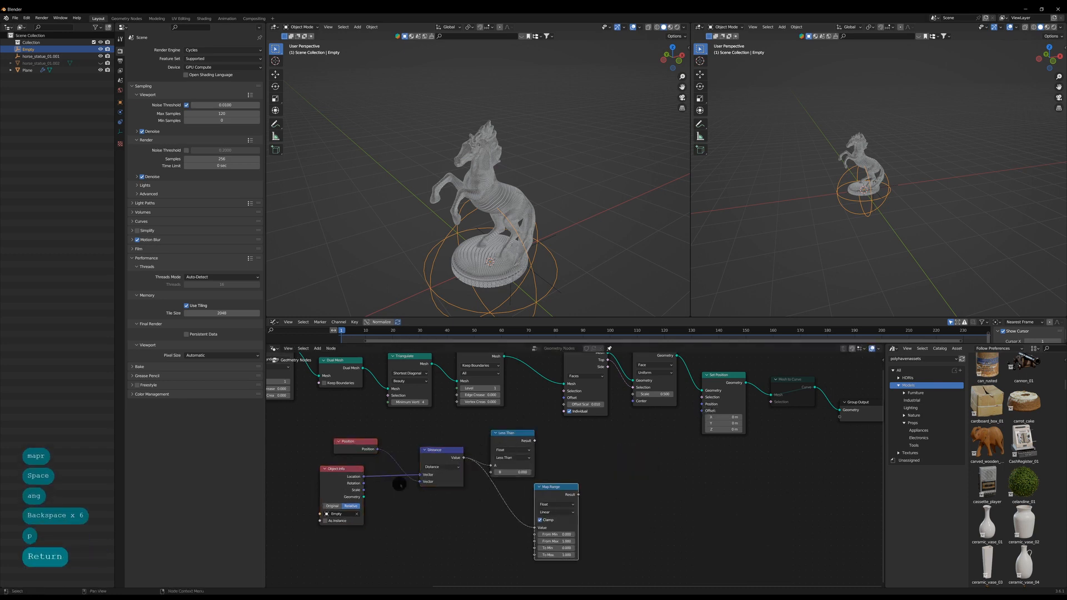
Link the empty's scale to Map Range's From Min and From Max, and vector-multiply the result by a Normal node for the Set Position offset.
key(space)
text(vactor math)
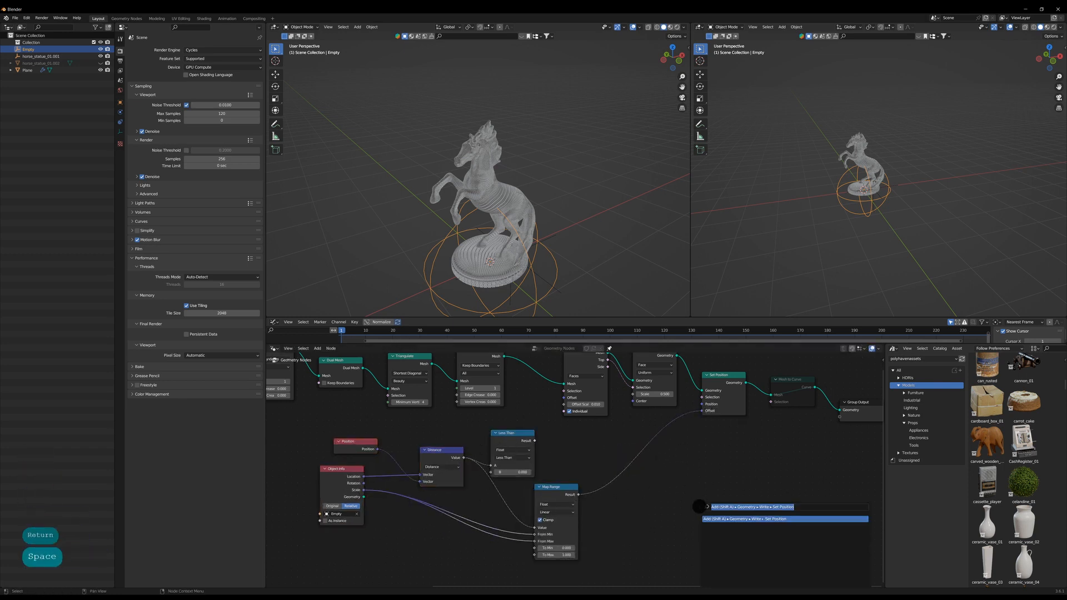
key(Return)
click(633, 449)
scroll(656, 470, up, 2)
click(667, 466)
click(658, 441)
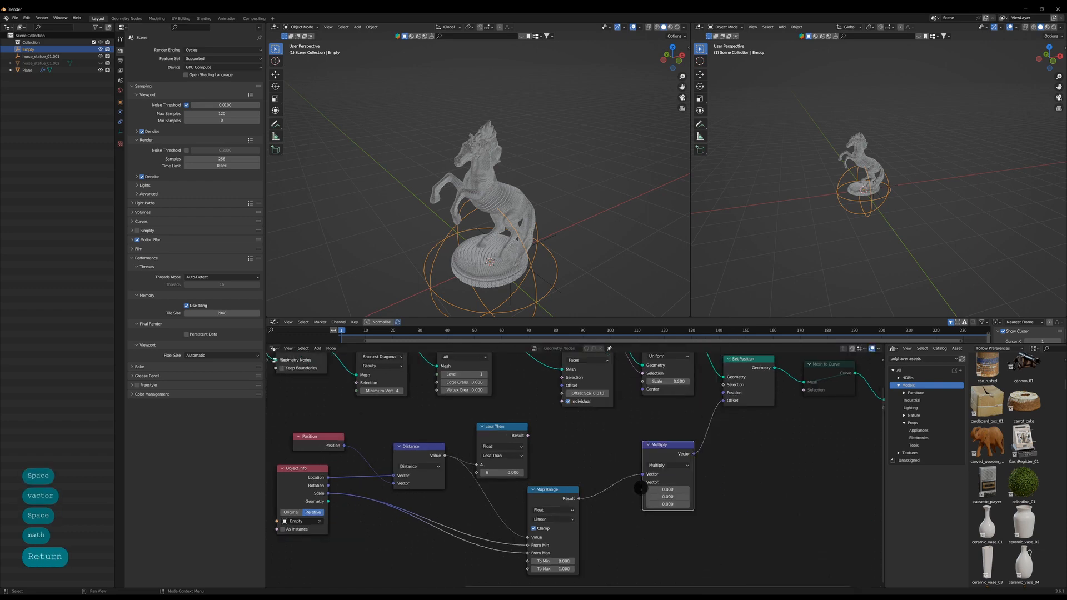
key(Return)
Insert a Math Add node with value 0.5 between the empty's scale and the Map Range node.
key(space)
text(math)
key(Down)
key(Return)
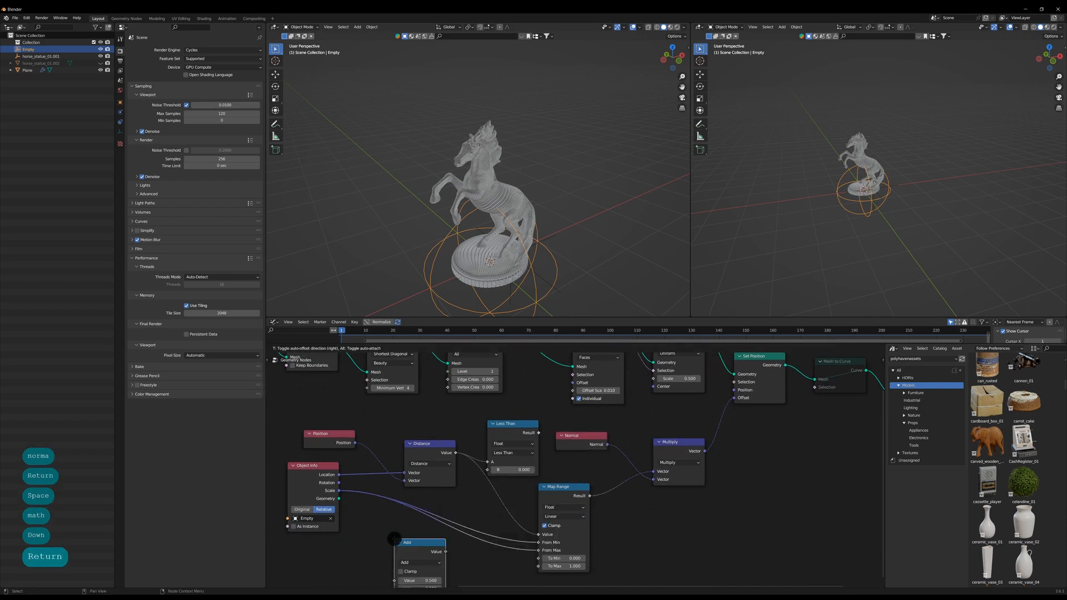
click(467, 499)
middle_drag(513, 249, 489, 250)
Duplicate the Math node after Map Range, switch it to Multiply and set its value to 0.01.
key(shift+d)
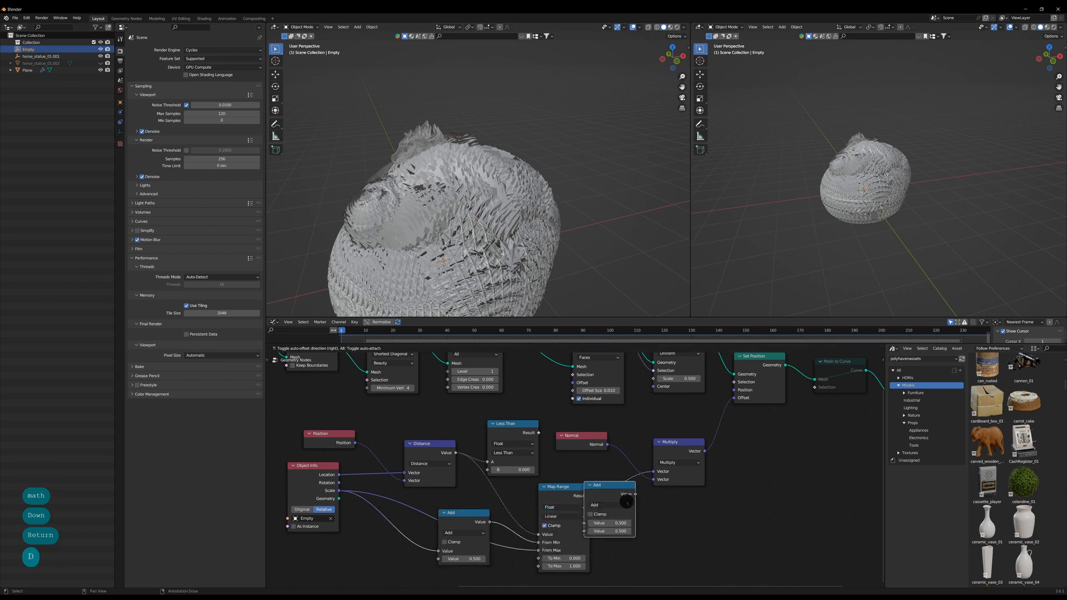
click(627, 501)
click(644, 505)
click(646, 436)
click(647, 531)
text(.01)
key(Return)
scroll(478, 228, up, 5)
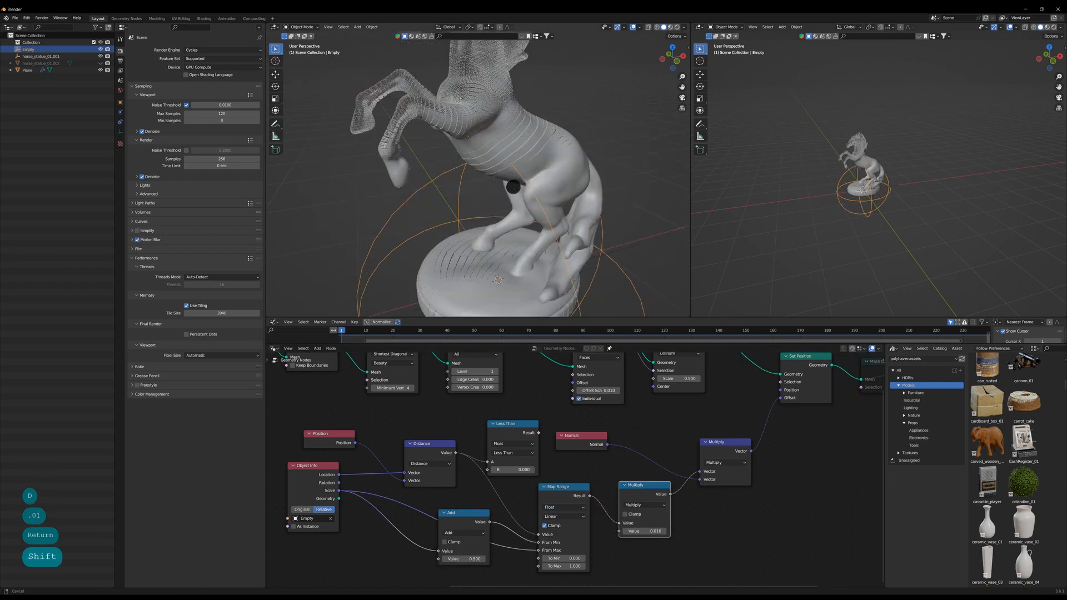
Move Extrude Mesh and Scale Elements behind Set Position, and feed Set Position directly from the second Subdivision Surface node.
scroll(629, 471, down, 2)
drag(511, 469, 503, 442)
drag(521, 406, 719, 383)
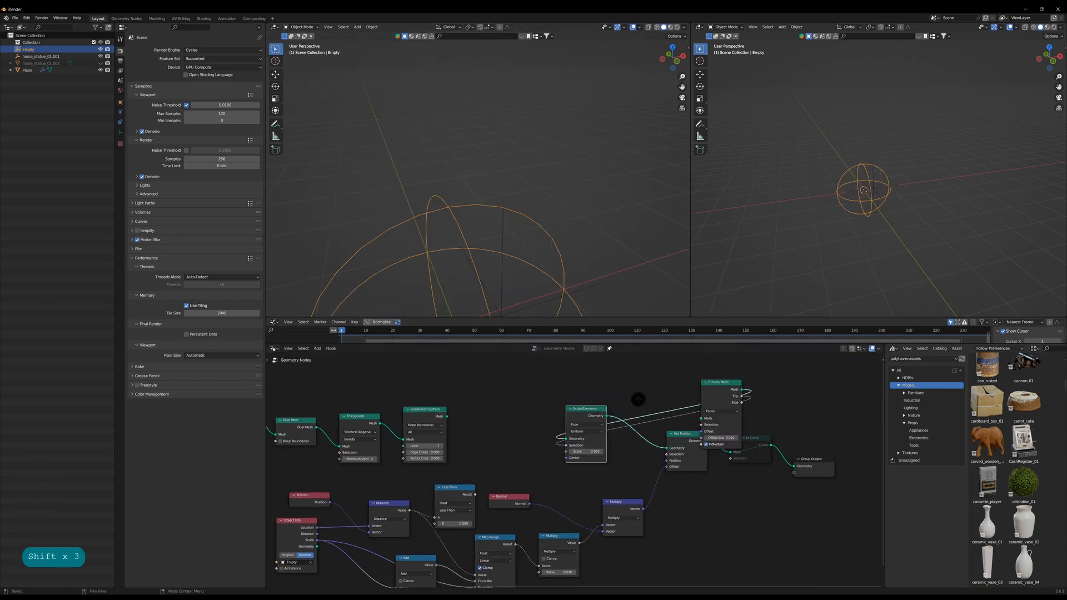
drag(587, 410, 797, 387)
mouse_move(668, 446)
mouse_down()
mouse_move(652, 446)
mouse_move(674, 445)
mouse_up()
drag(677, 435, 631, 410)
drag(620, 498, 599, 493)
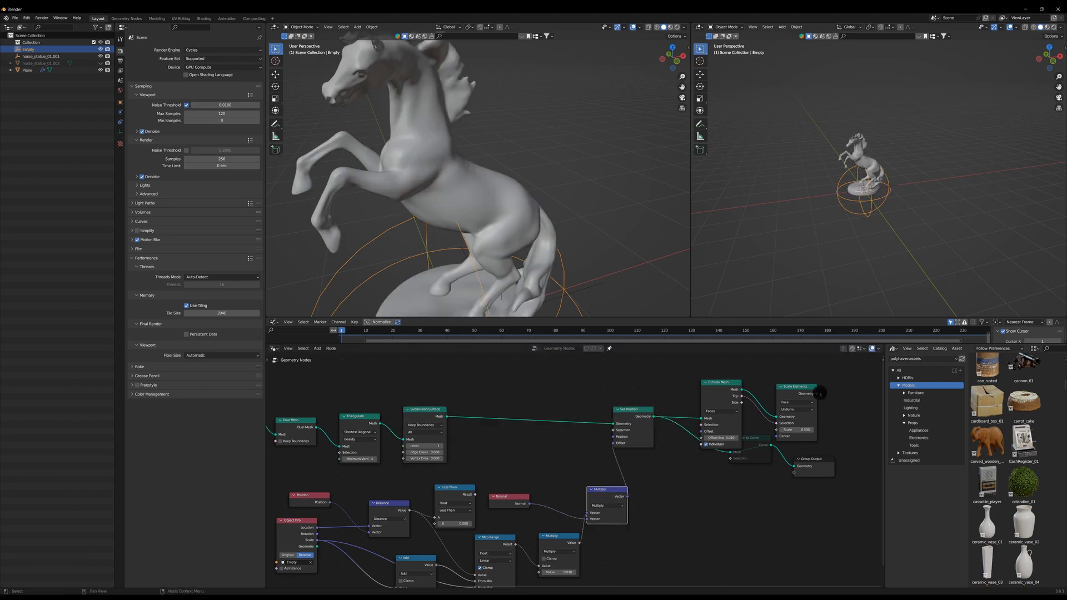
Connect the Scale Elements output to Mesh to Curve, and reposition Mesh to Curve and Group Output.
drag(739, 452, 733, 453)
drag(752, 439, 779, 493)
drag(813, 459, 839, 472)
Set the Math Multiply node's value to 0.1 to strengthen the displacement inside the empty.
shift+middle_drag(511, 284, 560, 226)
middle_drag(561, 574, 593, 517)
double_click(594, 517)
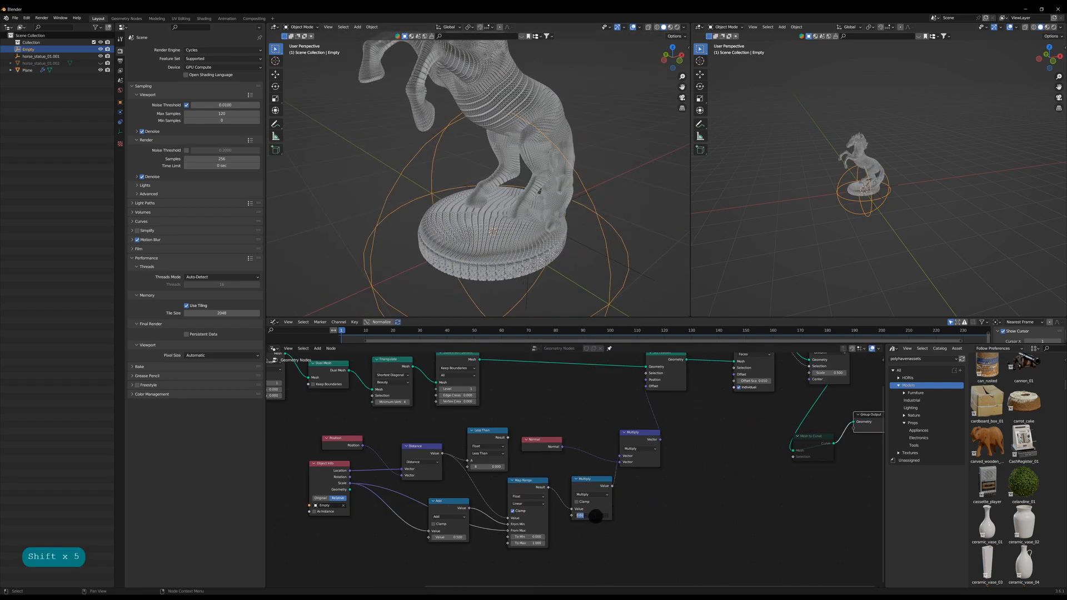
text(.1)
key(Return)
middle_drag(550, 183, 503, 191)
shift+middle_drag(503, 192, 510, 232)
scroll(425, 188, up, 4)
Mute the second Subdivision Surface node to get larger extruded scales.
middle_drag(473, 356, 453, 405)
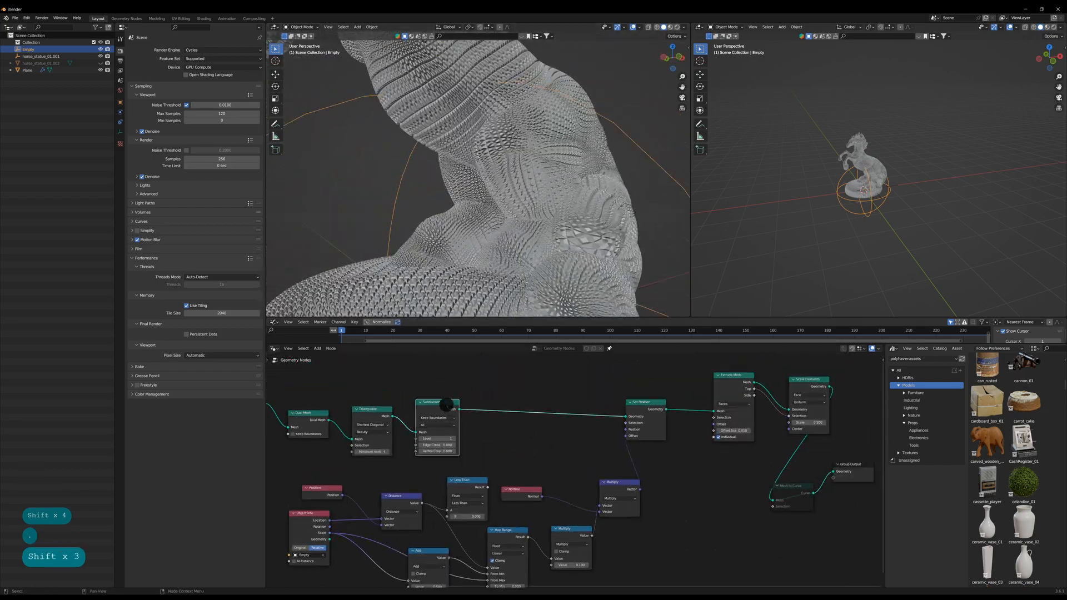
click(451, 405)
key(m)
middle_drag(489, 245, 510, 196)
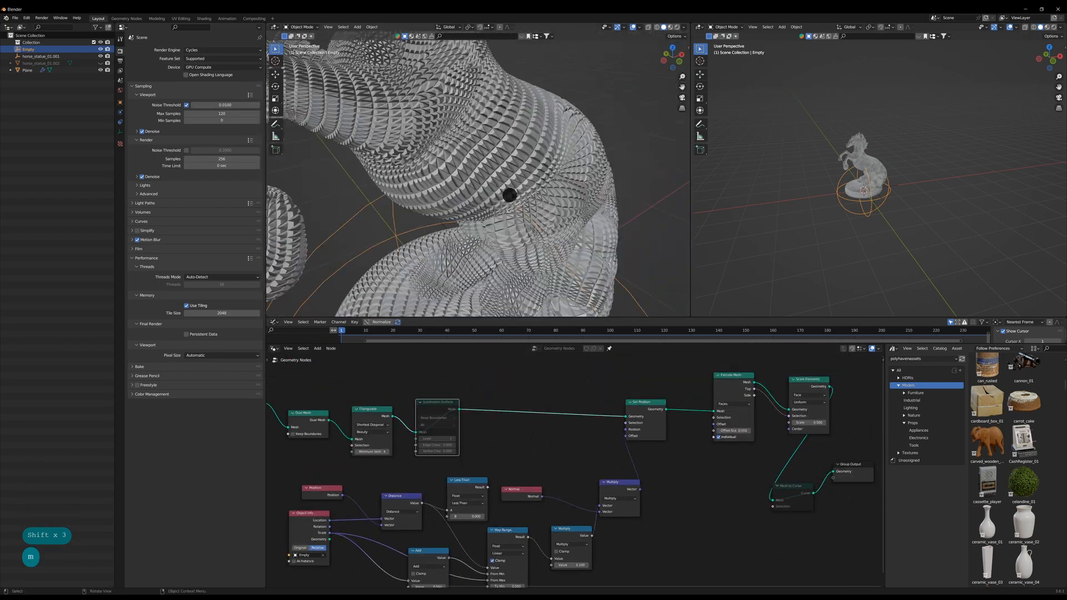
scroll(510, 195, down, 4)
Mute the Extrude Mesh and Scale Elements nodes.
middle_drag(657, 470, 710, 453)
click(747, 389)
key(m)
click(822, 391)
key(m)
middle_drag(483, 236, 578, 262)
Insert a Mesh to Points node after the muted Scale Elements node.
middle_drag(738, 489, 685, 489)
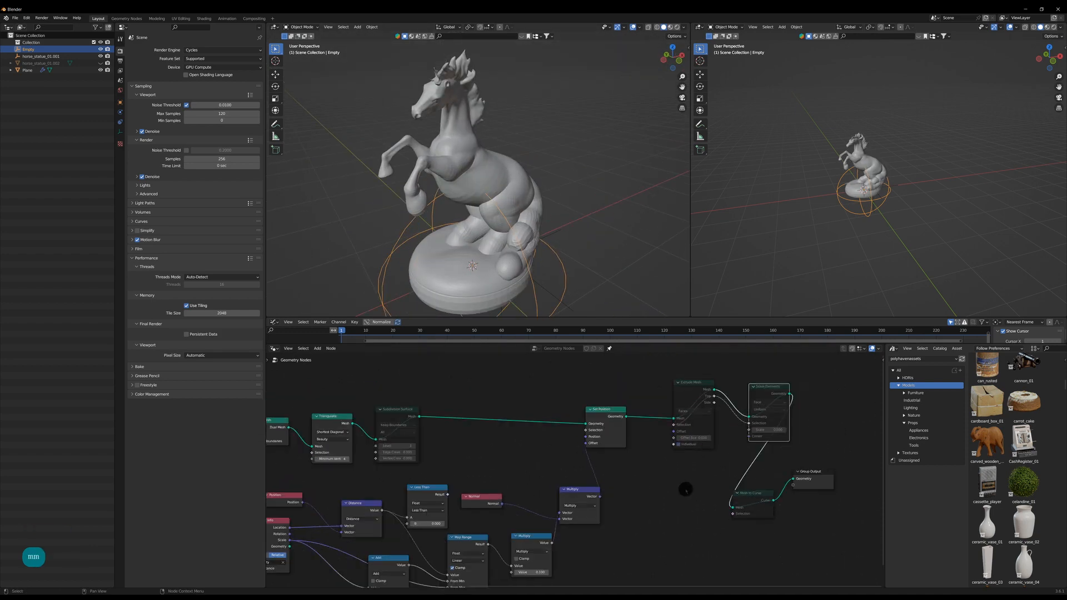
text(mesh to poin)
key(Return)
click(738, 469)
scroll(764, 491, down, 1)
Insert a Points to Volume node after Mesh to Points.
middle_drag(766, 492, 694, 493)
key(space)
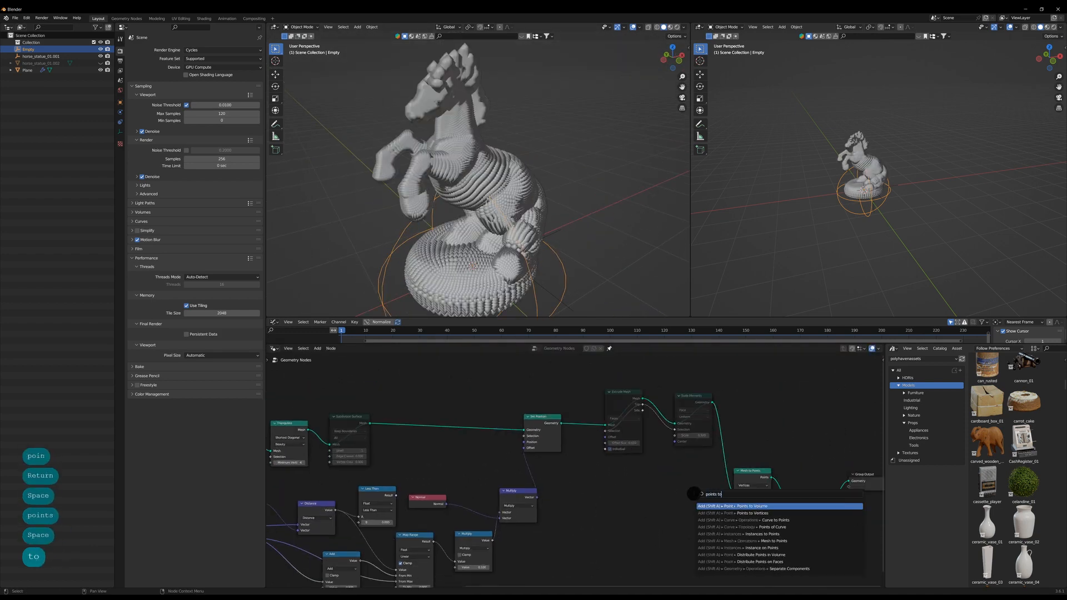
key(Return)
click(770, 482)
Insert a Volume to Mesh node between Points to Volume and Mesh to Curve.
middle_drag(814, 455, 701, 441)
key(space)
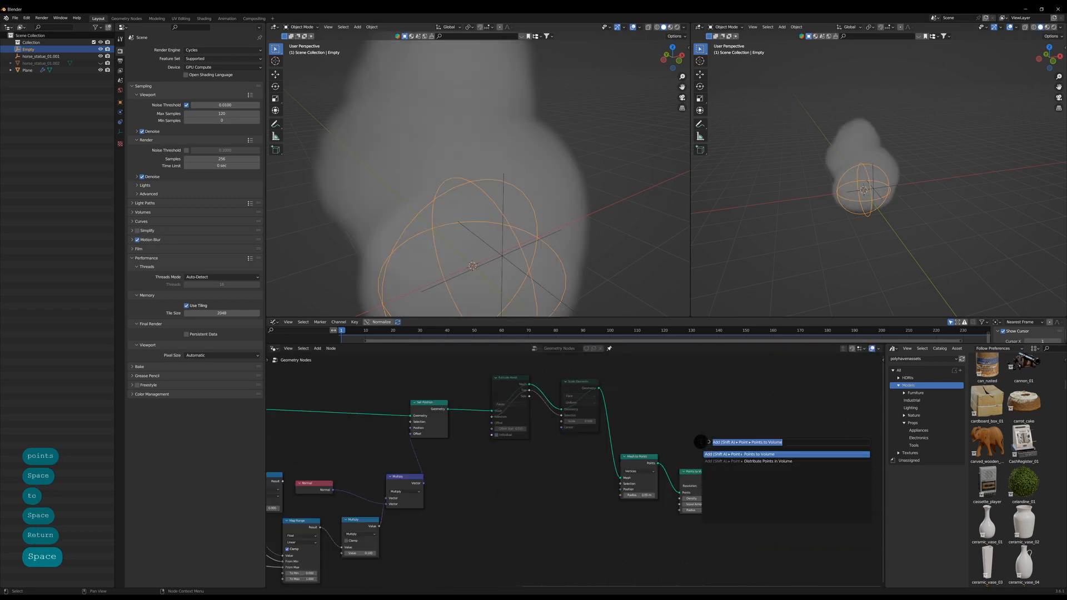
text(volume to)
key(Return)
click(734, 468)
middle_drag(706, 396, 691, 396)
key(space)
text(points to)
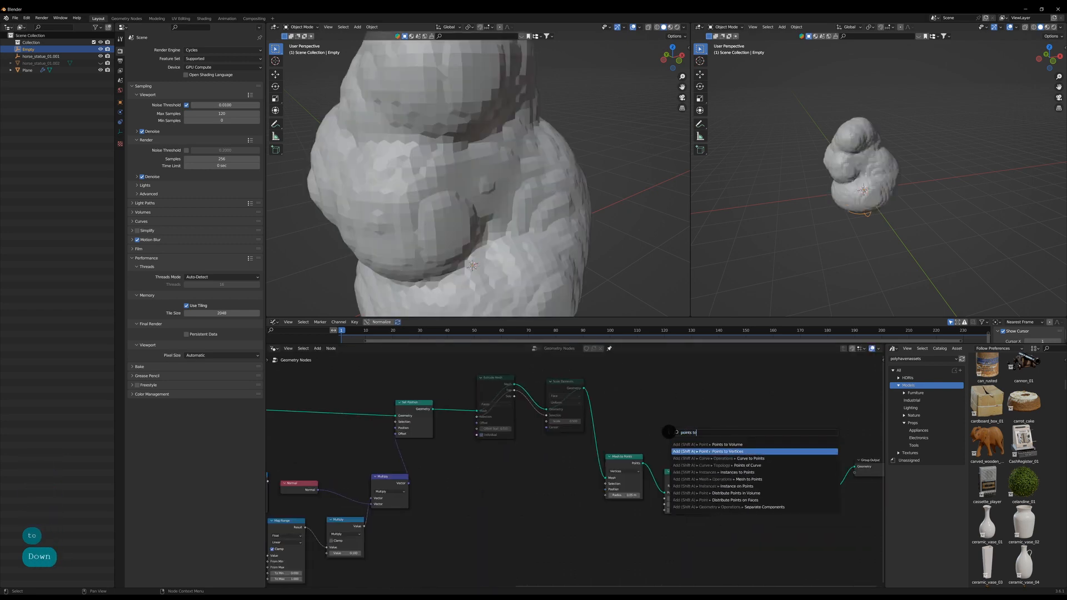
key(Escape)
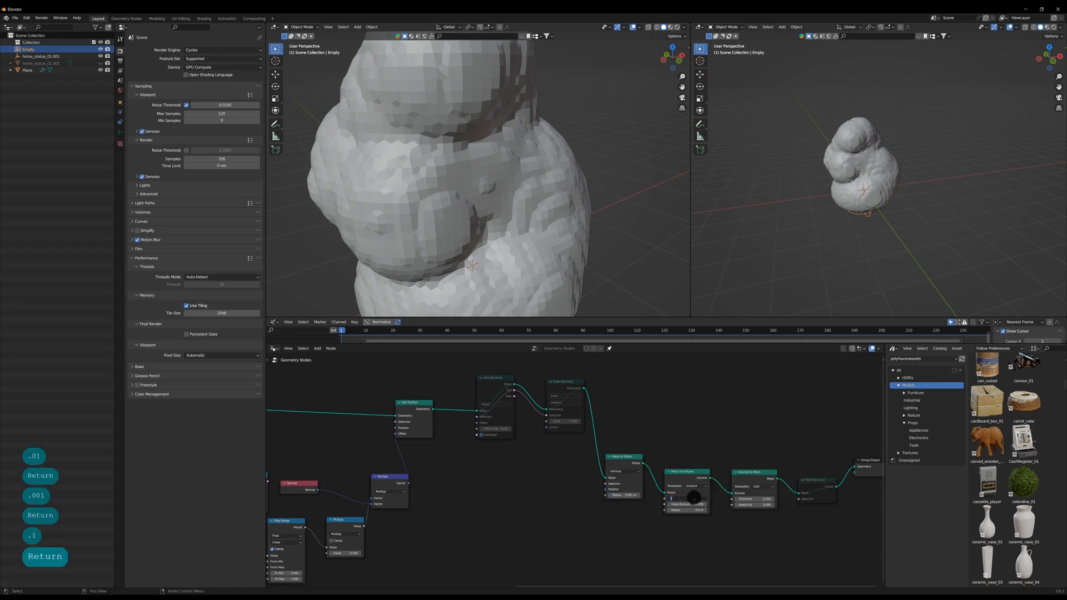
Set the Points to Volume node's density to 0.1, radius to 0.1 m and voxel amount to 256.
text(.1)
key(Return)
click(685, 504)
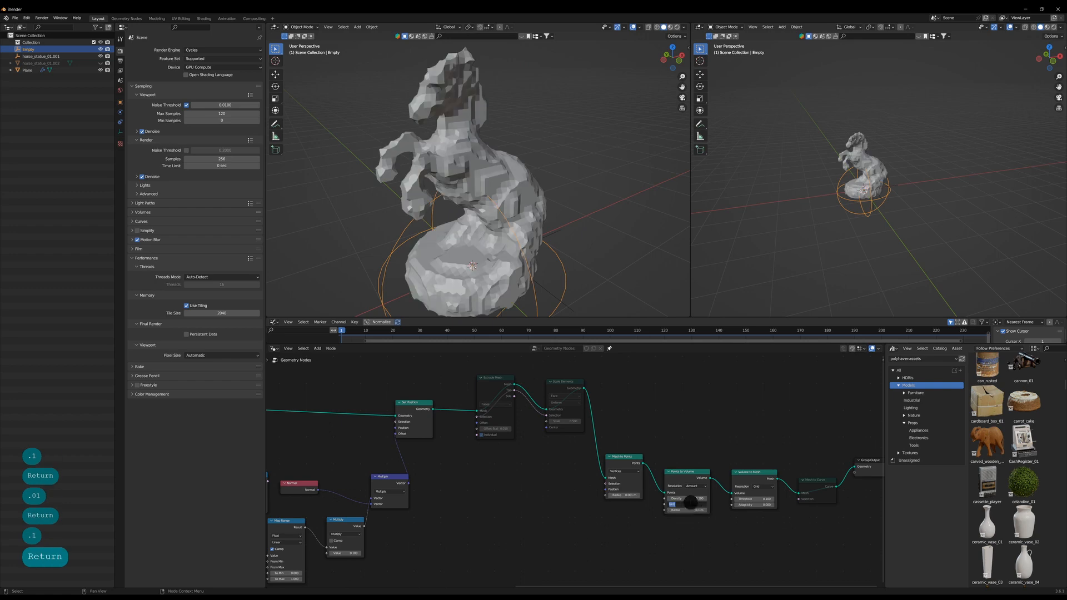
text(256)
key(Return)
scroll(479, 215, up, 1)
middle_drag(579, 224, 509, 221)
shift+middle_drag(509, 221, 511, 250)
shift+middle_drag(761, 447, 700, 431)
shift+middle_drag(580, 519, 574, 489)
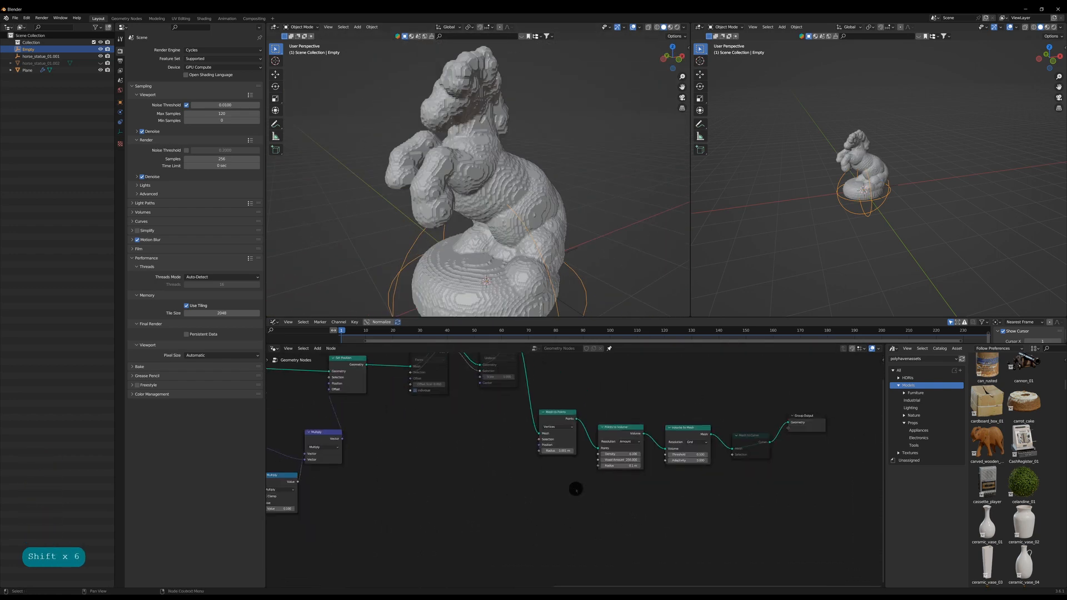
Set the Points to Volume node's radius to 0.01 m.
scroll(589, 489, up, 2)
shift+middle_drag(675, 481, 599, 507)
double_click(627, 473)
text(.01)
key(Return)
Mute the Points to Volume and Volume to Mesh nodes so the raw points are output.
mouse_move(496, 208)
middle_down()
mouse_move(569, 214)
mouse_move(485, 208)
middle_up()
scroll(484, 208, up, 3)
scroll(534, 395, down, 4)
middle_drag(443, 396, 602, 417)
click(705, 458)
key(m)
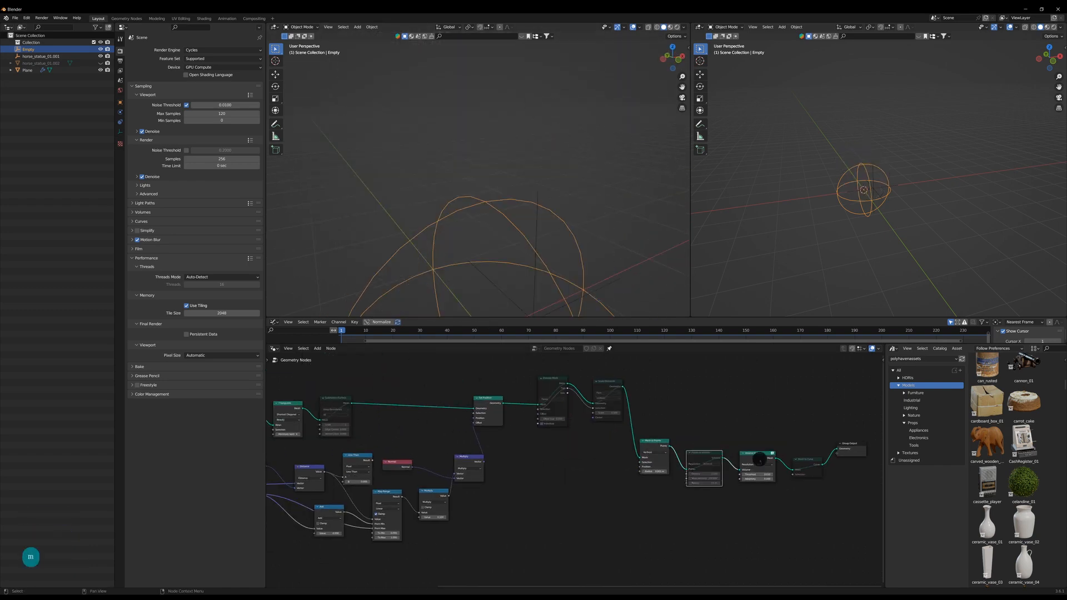
click(757, 457)
key(m)
Set the Mesh to Points radius to 0.01 m and re-enable the Subdivision Surface node before Set Position.
scroll(654, 456, up, 5)
double_click(681, 468)
text(.01)
key(Return)
middle_drag(423, 417, 549, 464)
click(345, 429)
key(m)
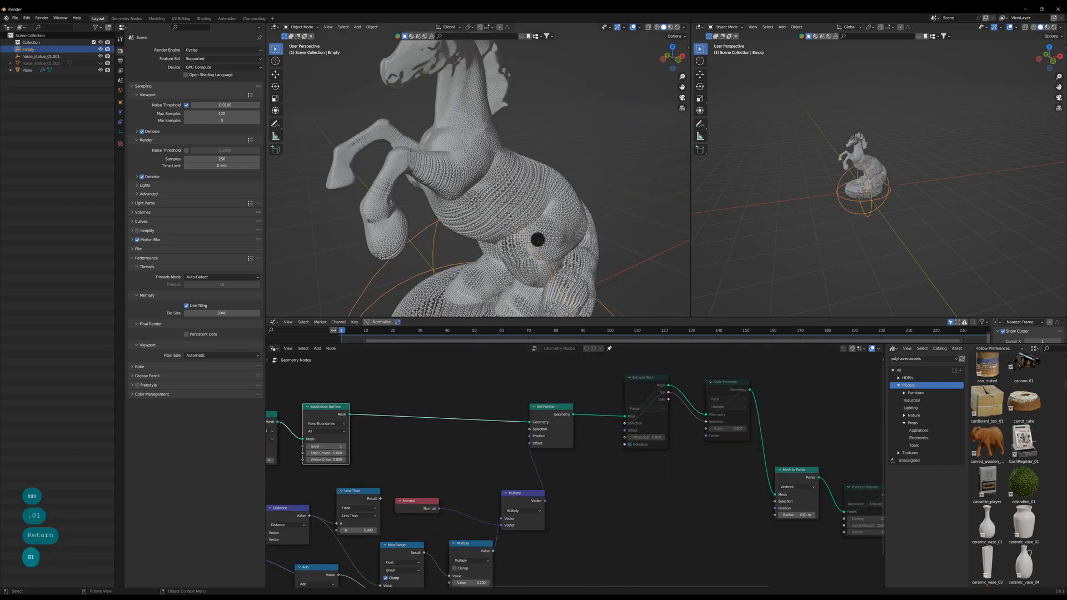
Scale the sphere empty down and move it to the tail of the horse statue.
middle_drag(538, 238, 578, 244)
scroll(562, 278, down, 4)
shift+middle_drag(558, 286, 553, 231)
key(g)
key(s)
click(568, 242)
key(g)
click(500, 220)
shift+middle_drag(553, 231, 567, 250)
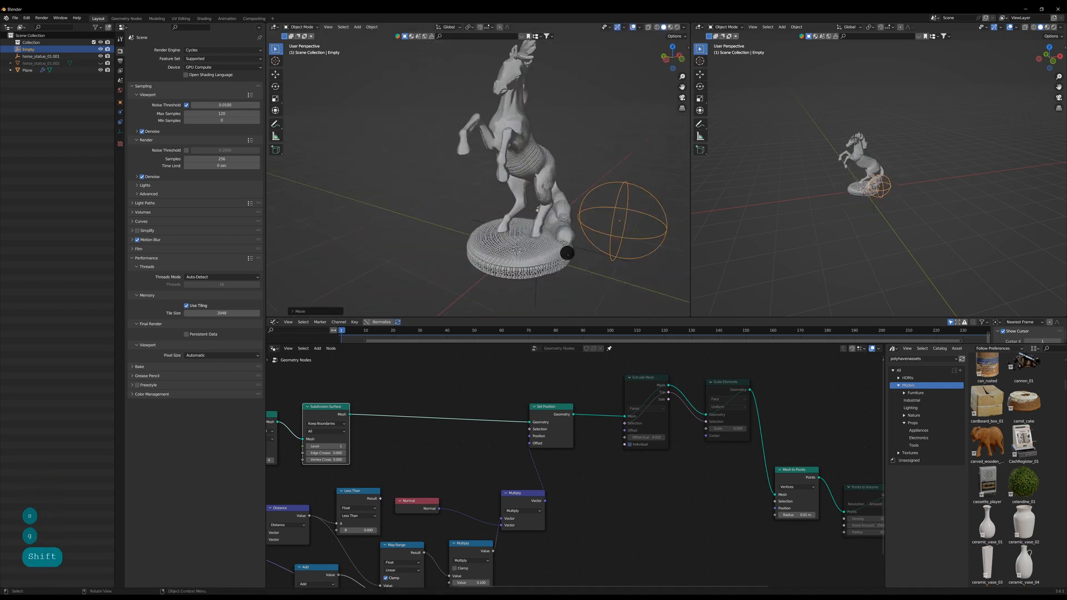
key(g)
click(528, 253)
Set the value of the Add node that feeds the Map Range to 0.1.
middle_drag(462, 531, 560, 427)
click(417, 503)
text(.1)
key(Return)
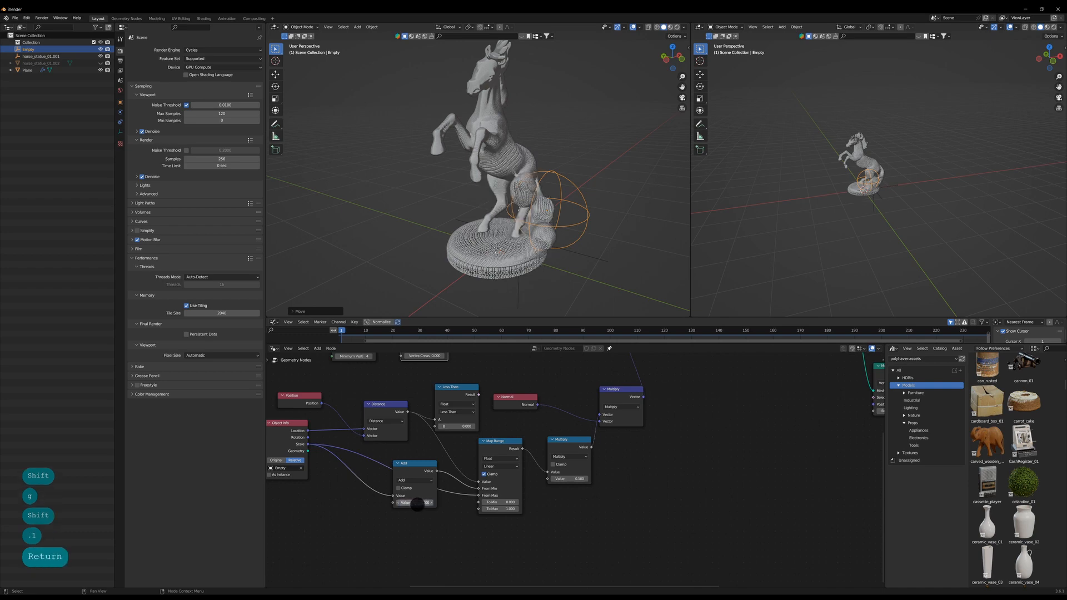
key(Return)
Set the value of the Multiply node after the Map Range to 0.5.
middle_drag(580, 478, 552, 506)
click(552, 506)
text(1)
key(Return)
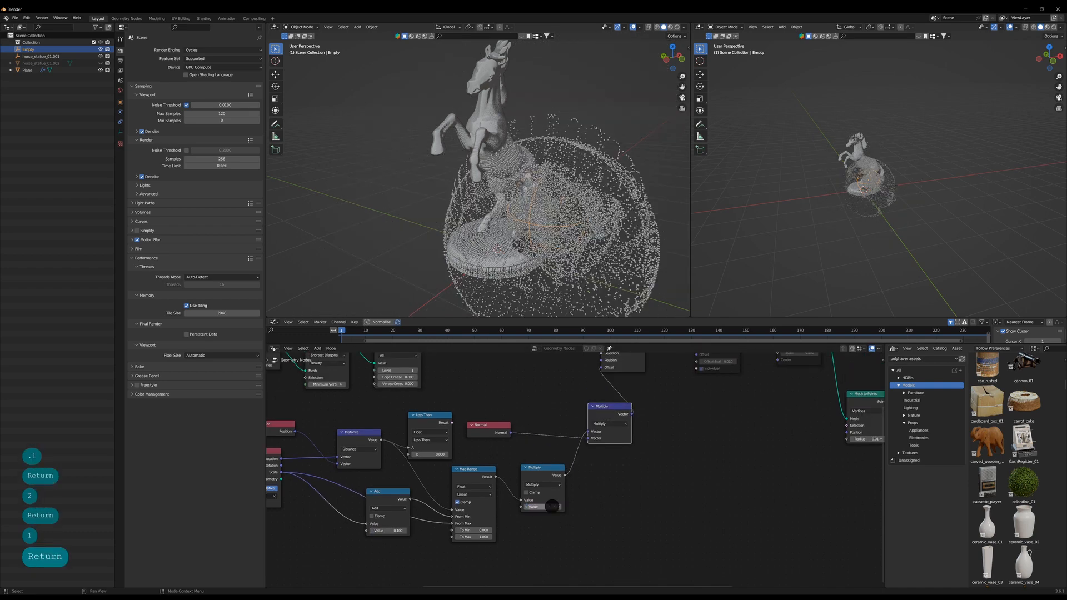
click(552, 506)
text(.5)
key(Return)
Reposition the sphere empty beside the statue's tail.
key(g)
click(600, 250)
shift+middle_drag(513, 251, 390, 245)
scroll(467, 244, up, 7)
shift+middle_drag(455, 234, 490, 222)
Set the Map Range node's To Max value to 2.
click(471, 537)
text(5)
key(Return)
click(469, 536)
text(2)
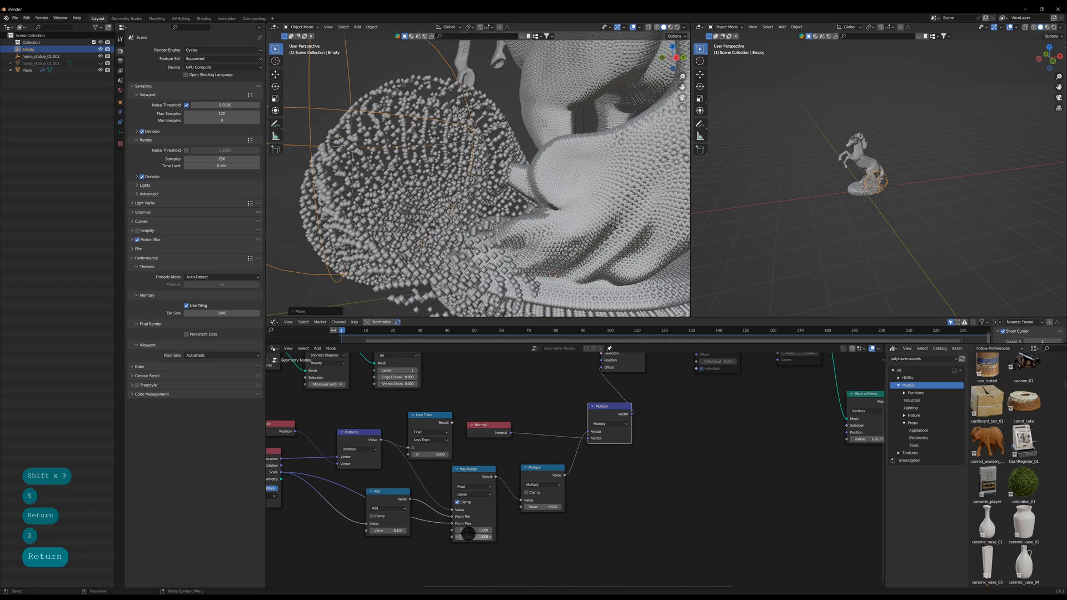
key(Return)
Insert a Mix Color node between Normal and the vector Multiply, with a Noise Texture feeding its B input.
text(mix)
key(Down)
key(Return)
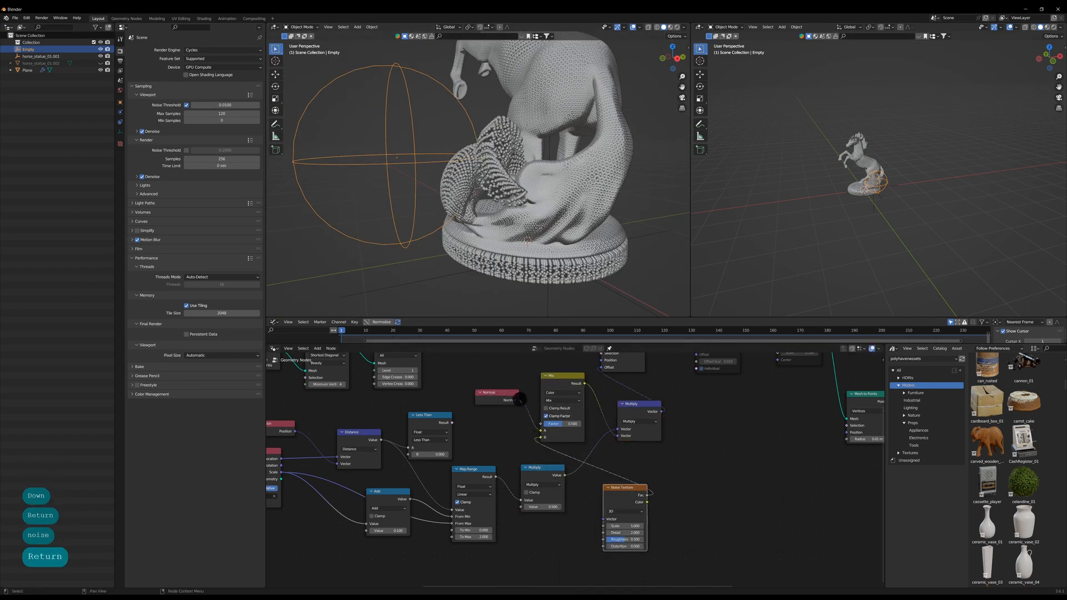
drag(603, 521, 590, 492)
Set the Noise Texture's scale to 15 and detail to 5, leaving the last Subdivision Surface node enabled.
drag(625, 527, 624, 236)
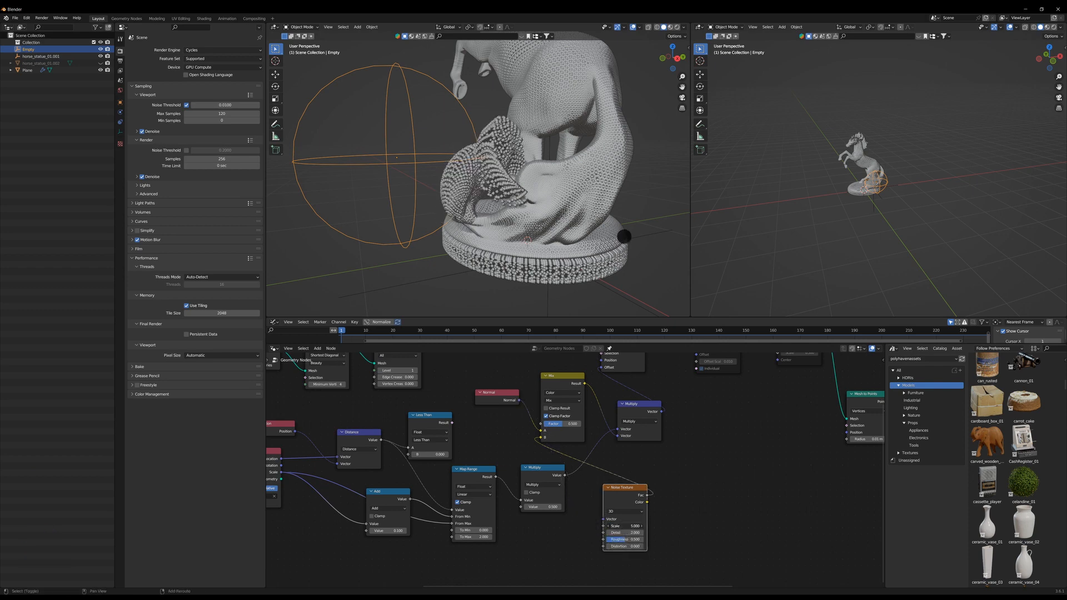
shift+middle_drag(650, 500, 651, 569)
click(397, 399)
key(m)
shift+middle_drag(667, 531, 665, 484)
drag(625, 547, 406, 252)
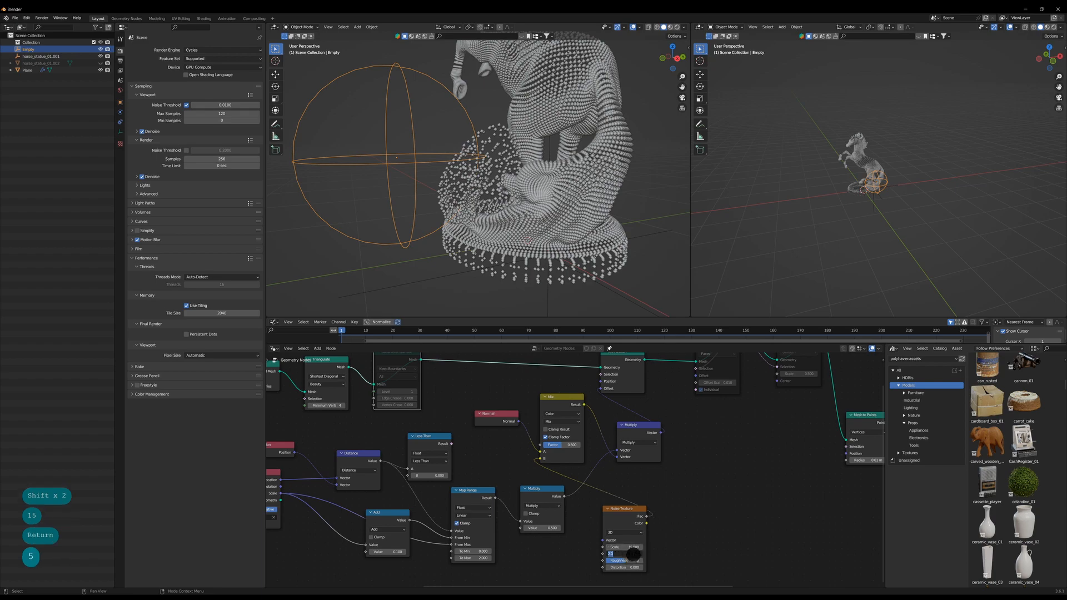
key(m)
Move the sphere empty beside the statue's hind legs and rescale it.
middle_drag(418, 186, 555, 212)
key(g)
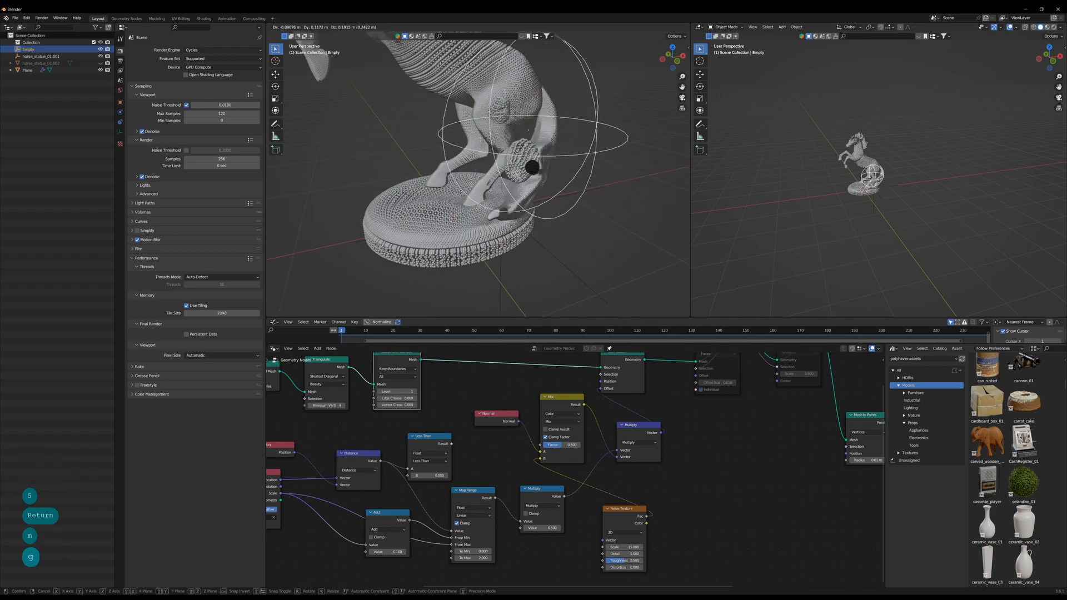
click(532, 167)
scroll(532, 167, up, 5)
key(s)
click(631, 267)
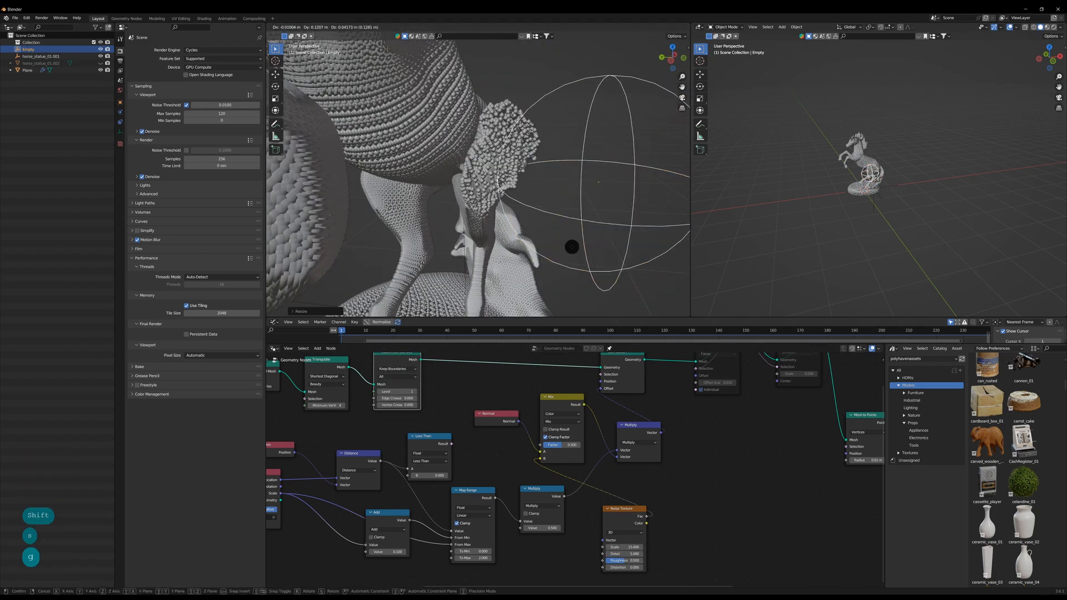
click(584, 245)
middle_drag(578, 239, 473, 189)
scroll(523, 200, down, 4)
shift+middle_drag(473, 189, 472, 120)
Duplicate the Mix and Noise Texture nodes after Position, using Linear Light with factor 0.1 to distort the vector feeding Distance.
middle_drag(452, 427, 670, 428)
scroll(617, 446, down, 5)
scroll(669, 428, up, 2)
click(718, 426)
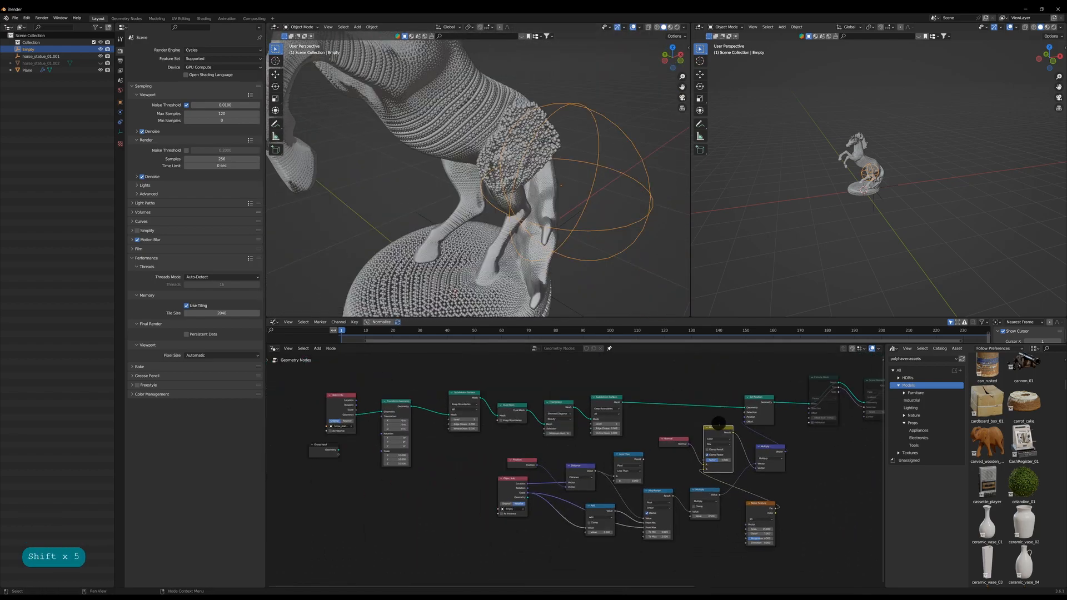
click(556, 458)
scroll(544, 491, up, 2)
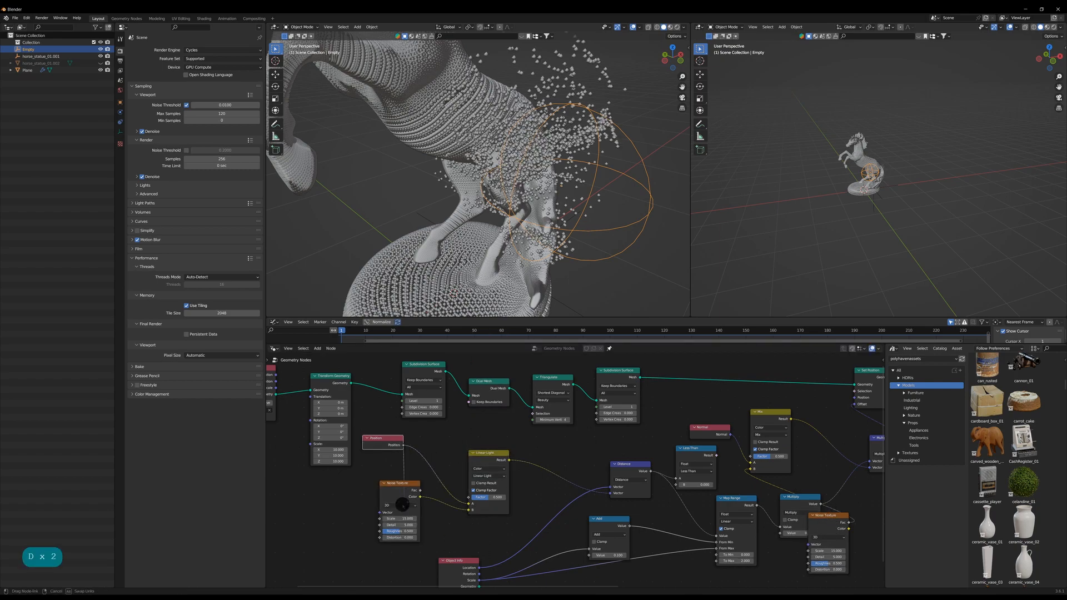
Set the scale of the Noise Texture feeding the Linear Light node to 2.
middle_drag(508, 178, 478, 195)
scroll(478, 194, up, 2)
click(422, 519)
shift+middle_drag(478, 194, 512, 207)
scroll(496, 216, down, 2)
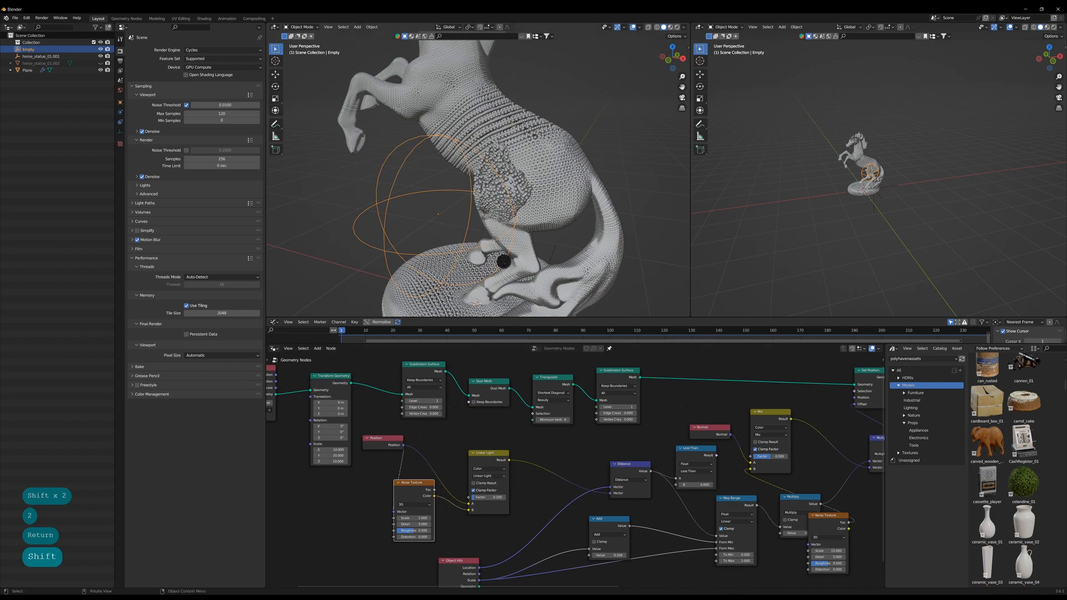
Move the sphere empty up to the statue's hindquarters.
key(g)
click(605, 193)
middle_drag(605, 193, 563, 223)
scroll(608, 226, down, 4)
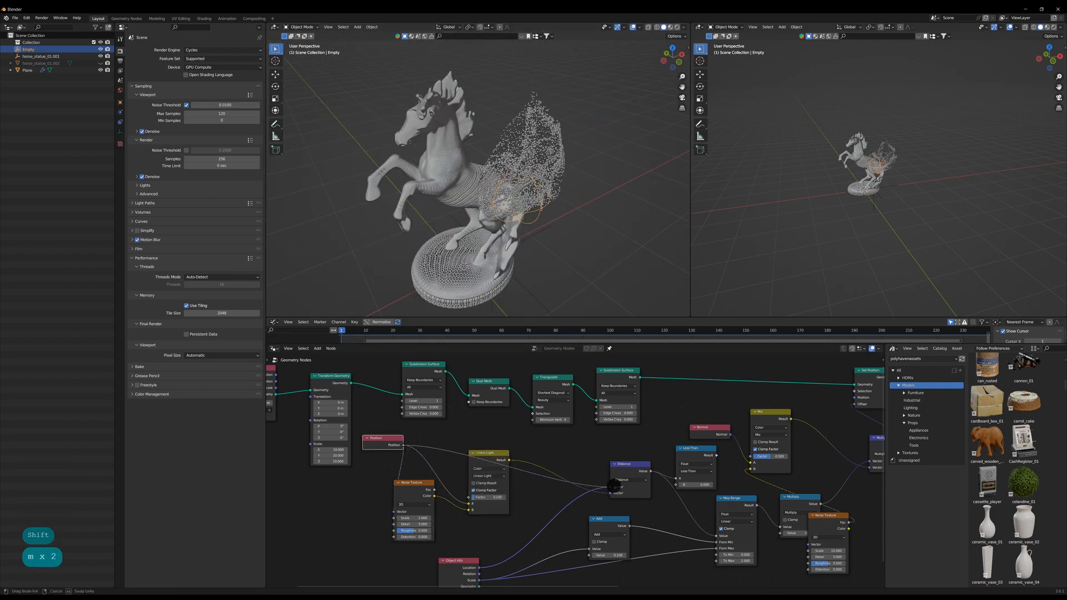
Connect Position directly to the Distance node's vector input, bypassing the Linear Light node.
drag(613, 486, 611, 487)
middle_drag(478, 567, 465, 540)
drag(465, 540, 597, 466)
scroll(483, 228, up, 2)
middle_drag(483, 226, 514, 237)
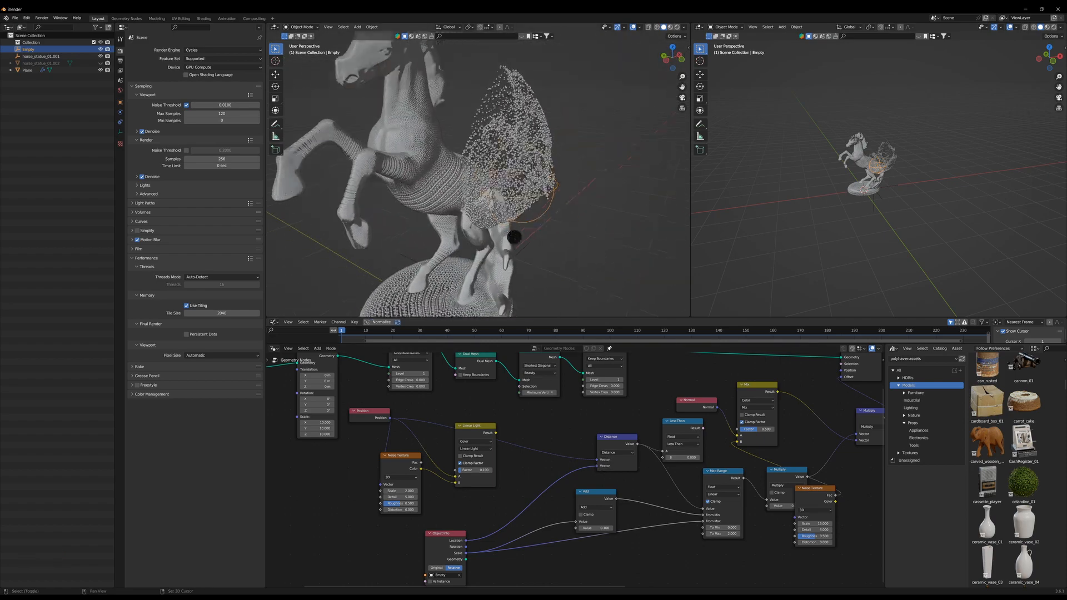
Set the Add node's value to 0.2.
double_click(542, 492)
shift+middle_drag(597, 529, 483, 493)
text(.2)
key(Return)
Try inserting a duplicate Map Range node between the existing Map Range and Multiply.
drag(619, 480, 572, 506)
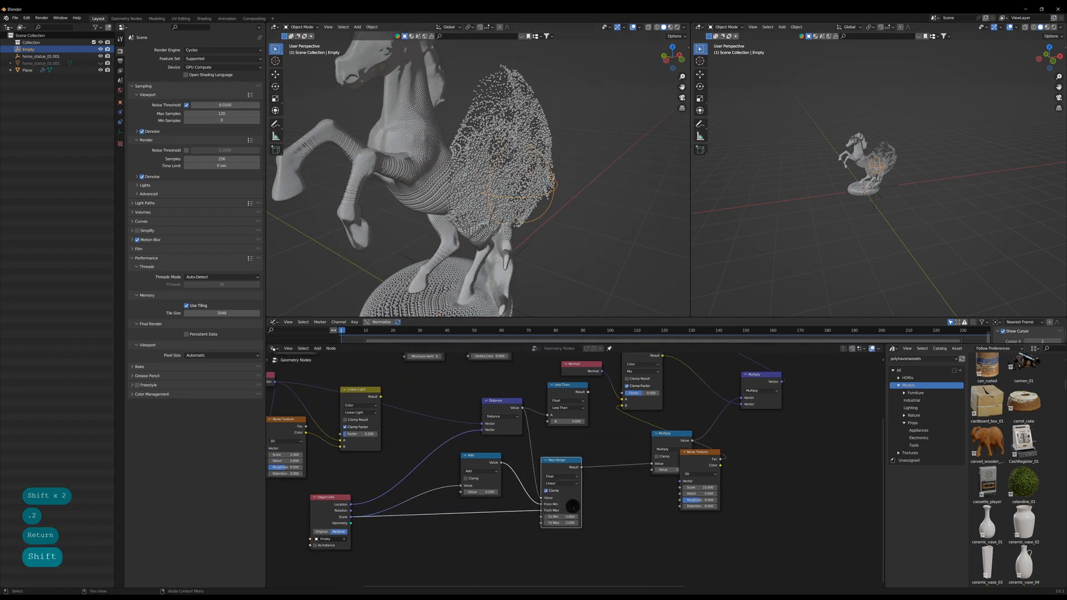
scroll(628, 504, up, 2)
key(shift+d)
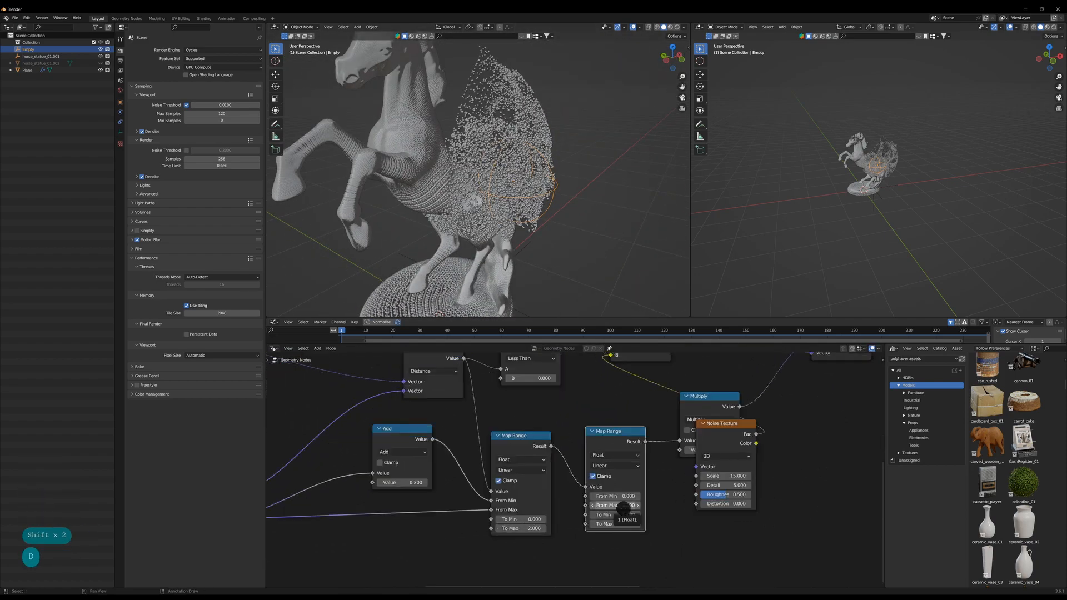
key(ctrl+z)
Try a To Min value of 0.1 on the Map Range node, and set it back to 0.
text(.1)
key(Return)
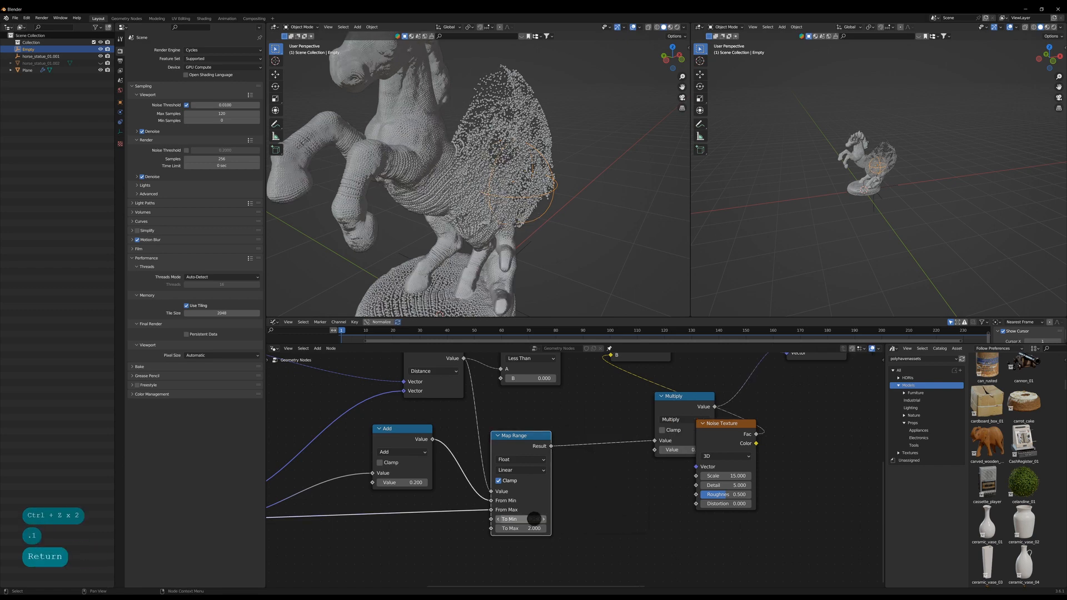
key(0)
key(Return)
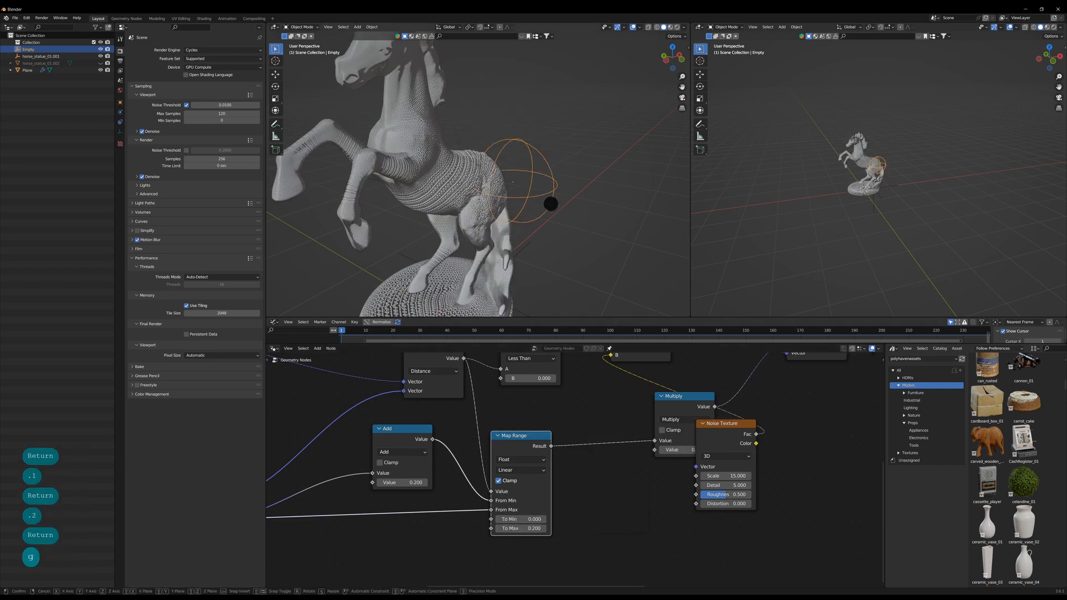
Move the Multiply node clear of the Noise Texture and set the Map Range's To Max to 5.
click(563, 207)
drag(686, 404, 640, 407)
click(519, 528)
text(5)
key(Return)
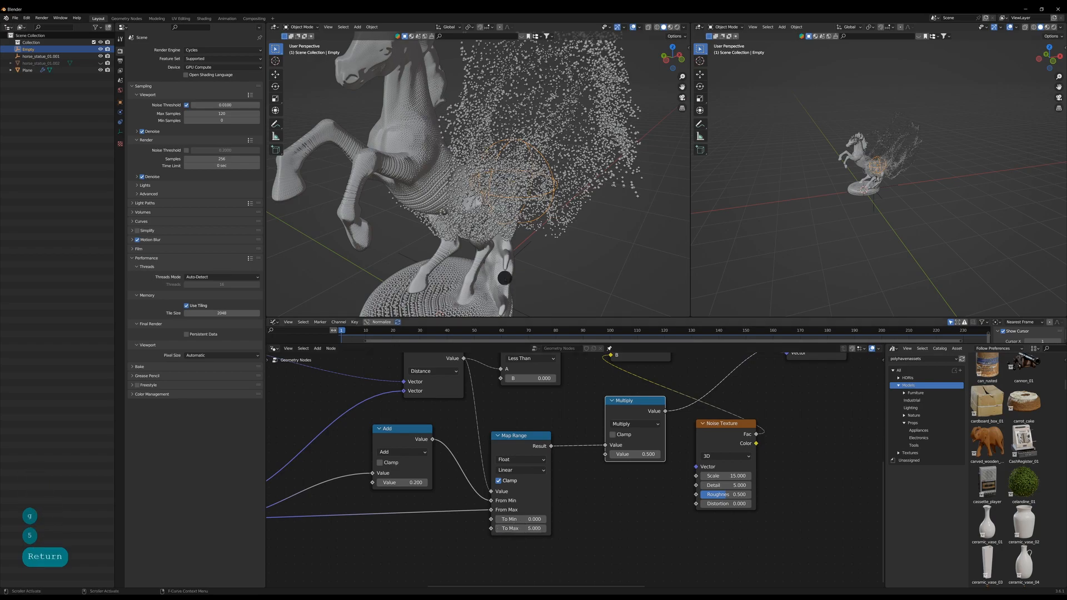
Set the Add node's value to 1 and rescale the sphere empty.
click(405, 482)
text(1)
key(Return)
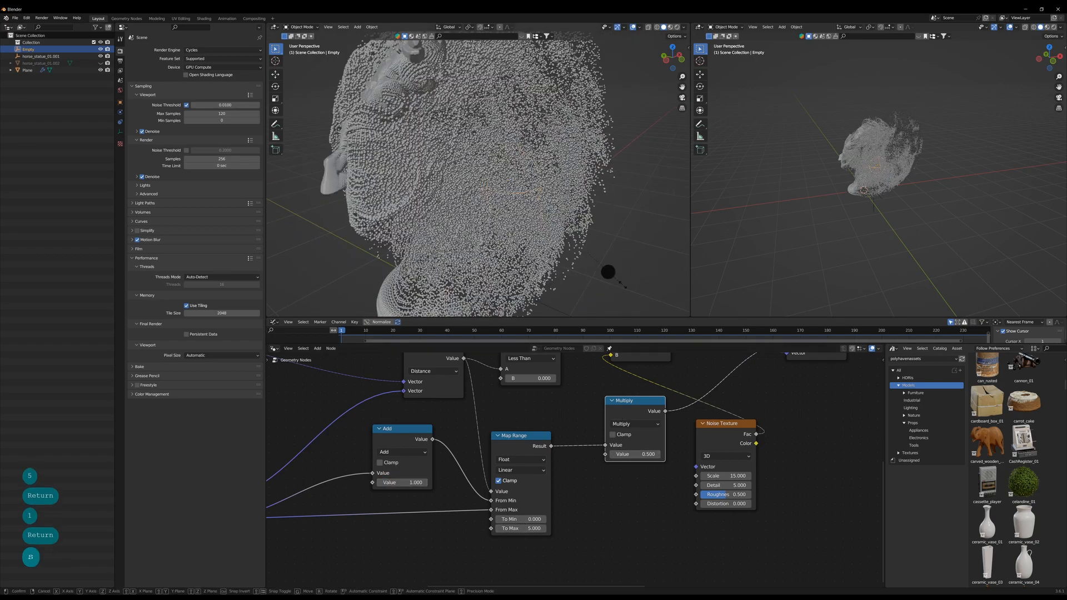
click(523, 173)
middle_drag(522, 173, 453, 186)
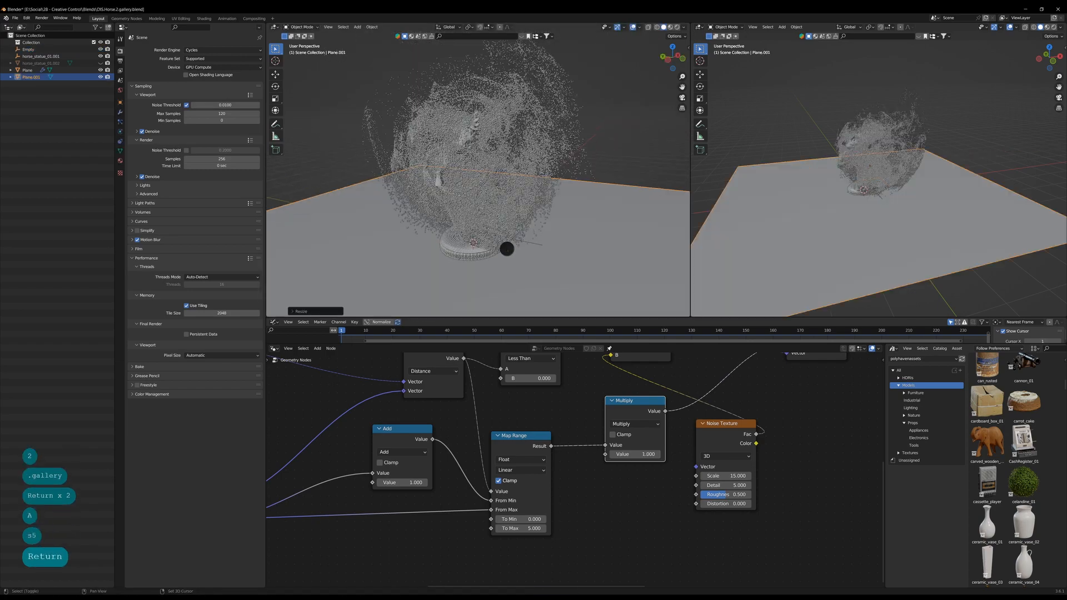
Add a cube and scale it into a tall column on the ground plane.
key(shift+a)
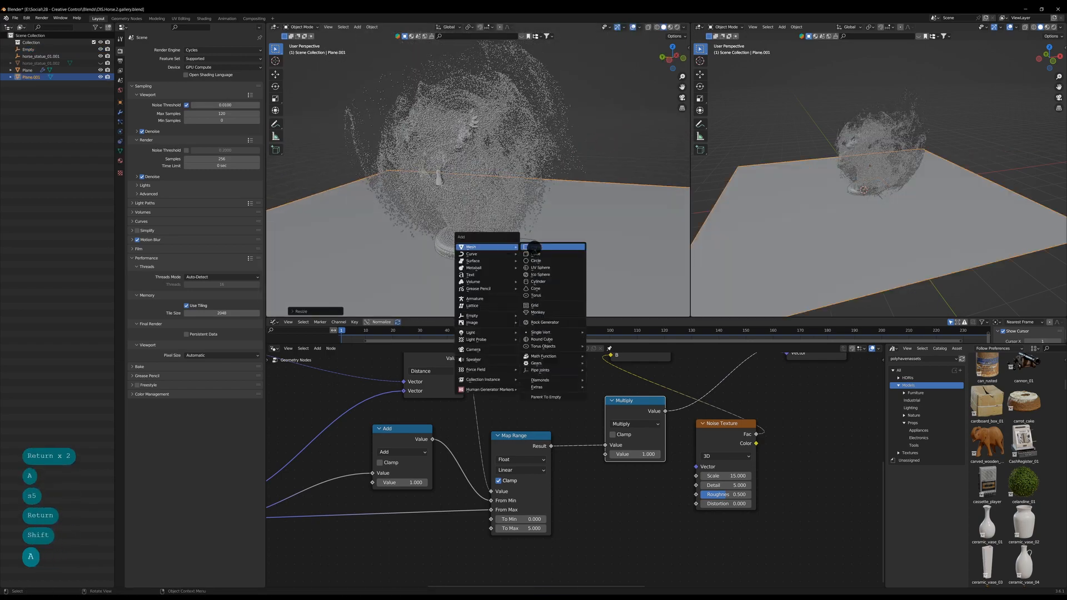
click(531, 257)
scroll(514, 218, down, 4)
key(s)
Place eight linked duplicates of the column around the statue on the ground plane.
key(alt+d)
key(alt+d)
key(alt+d)
key(alt+d)
key(alt+d)
key(alt+d)
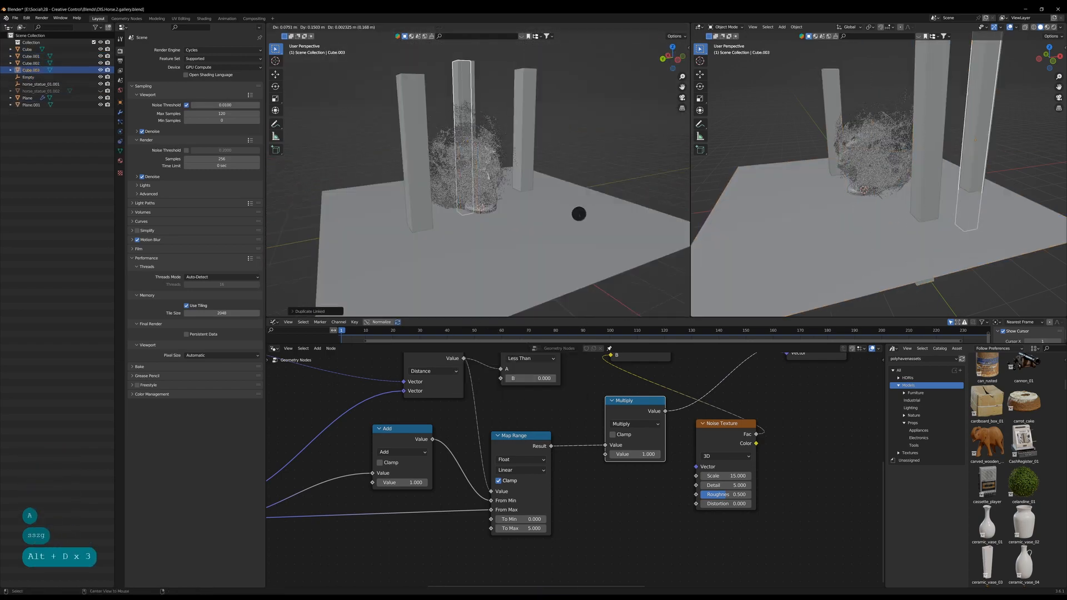
click(503, 202)
key(alt+d)
click(556, 244)
middle_drag(579, 257, 560, 269)
key(g)
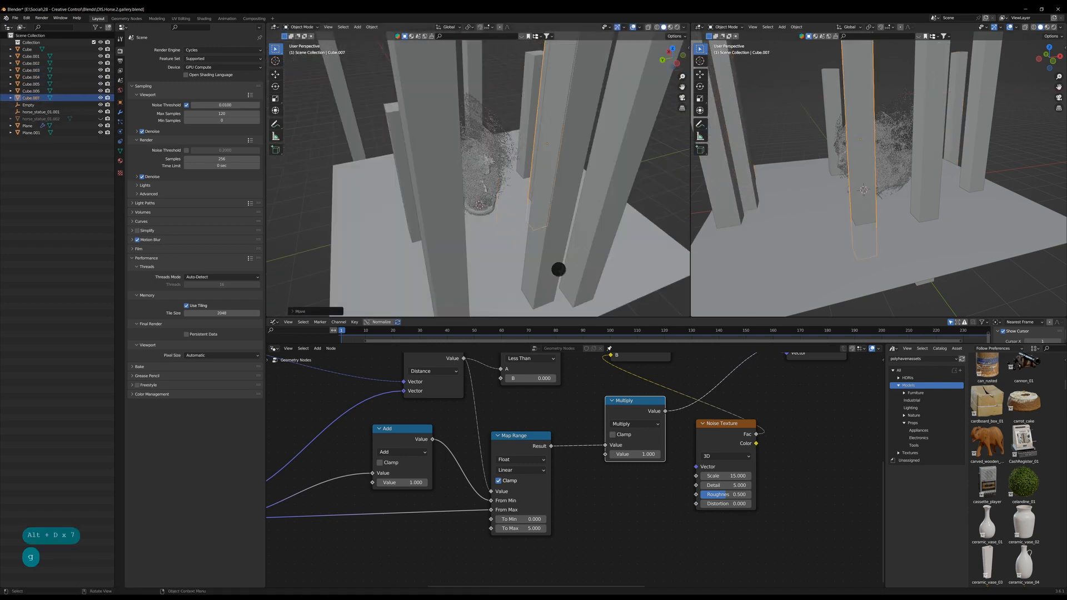
key(alt+d)
click(483, 250)
middle_drag(484, 250, 624, 257)
Add another cube, scale it up into a large block and move it up beside the columns.
key(shift+a)
mouse_move(591, 237)
click(636, 244)
key(s)
click(561, 223)
key(g)
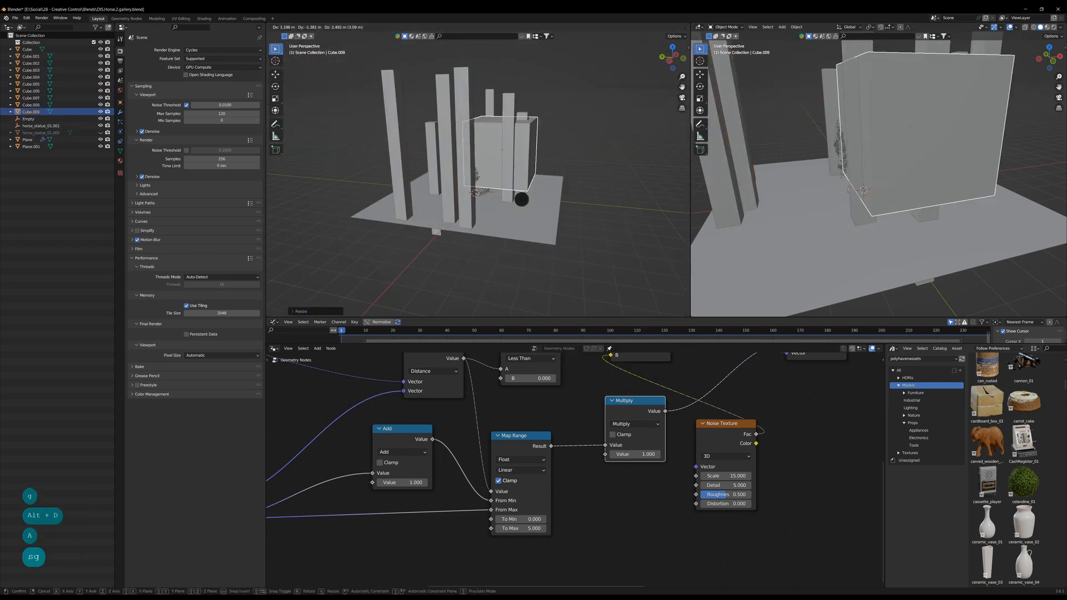
click(518, 183)
Place linked duplicates of the large block above and around the columns.
key(alt+d)
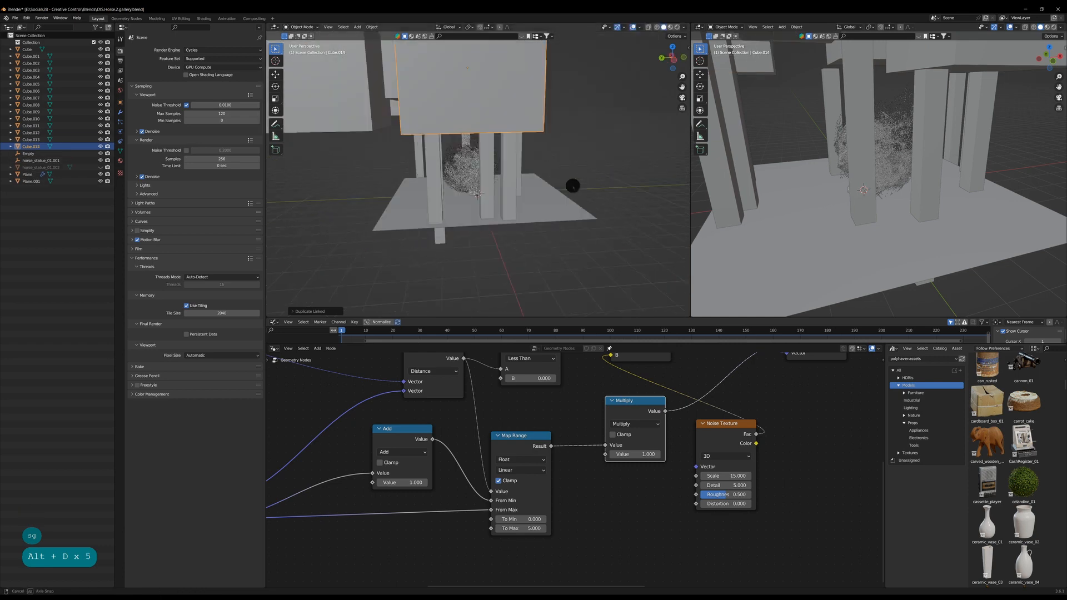
key(alt+d)
key(alt+d)
key(alt+d)
key(alt+d)
key(alt+d)
key(alt+d)
key(alt+d)
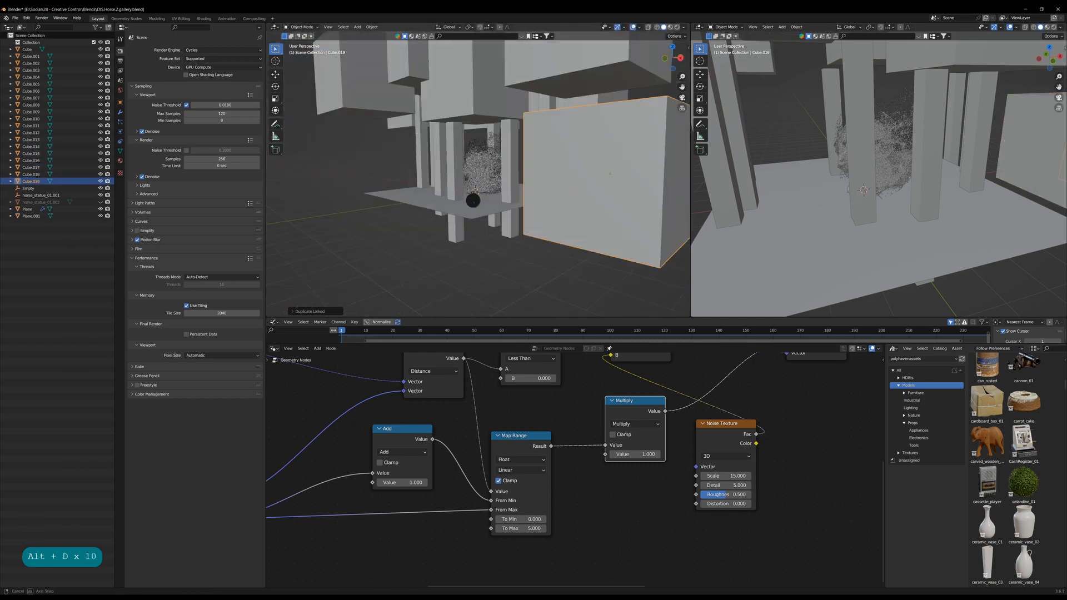
Place more linked duplicates of the large block on the ground around the columns and statue.
click(388, 249)
middle_drag(387, 249, 491, 233)
key(alt+d)
key(alt+d)
click(662, 286)
key(alt+d)
key(alt+d)
click(460, 269)
key(alt+d)
key(alt+d)
click(451, 269)
key(alt+d)
click(423, 261)
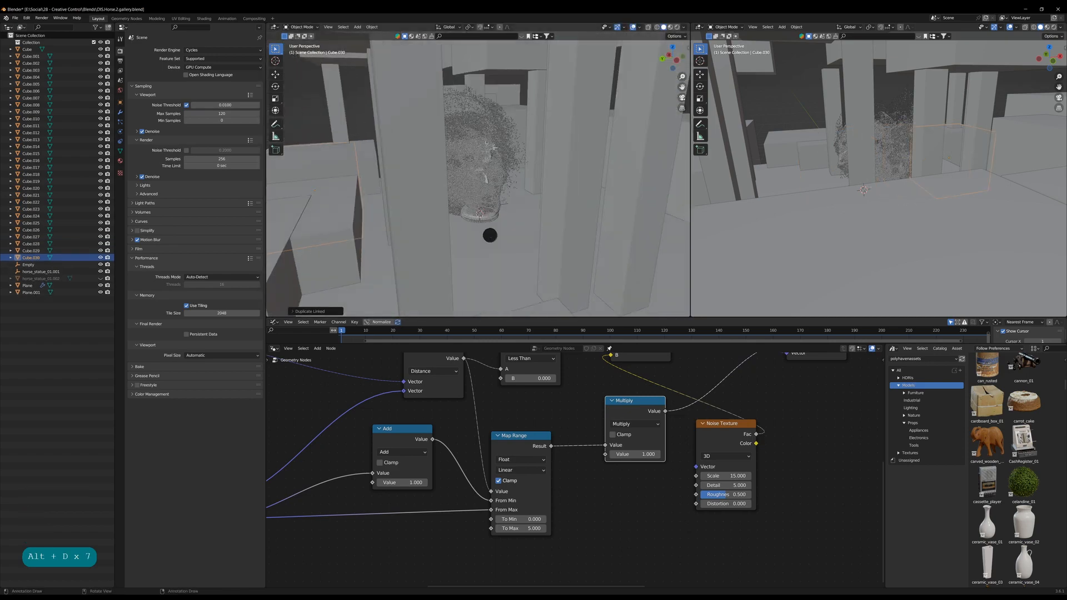
Select several columns, make linked duplicates of them and scale the duplicates up by about 1.77.
click(436, 241)
key(Tab)
click(559, 66)
scroll(558, 139, up, 3)
shift+middle_drag(559, 139, 482, 181)
scroll(484, 222, down, 8)
key(Tab)
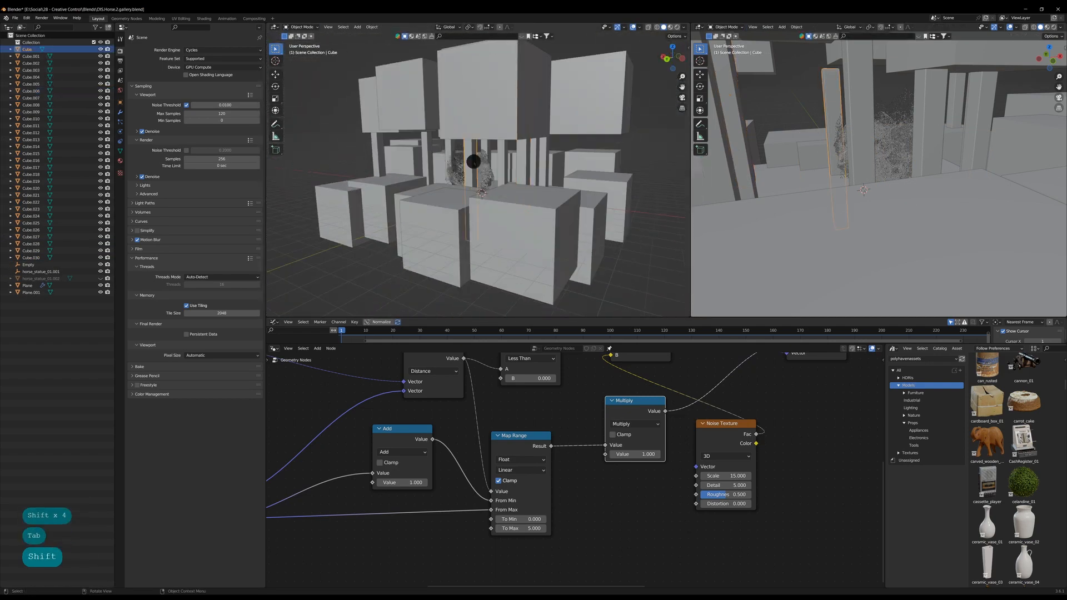
shift+click(497, 147)
key(alt+d)
click(417, 184)
key(s)
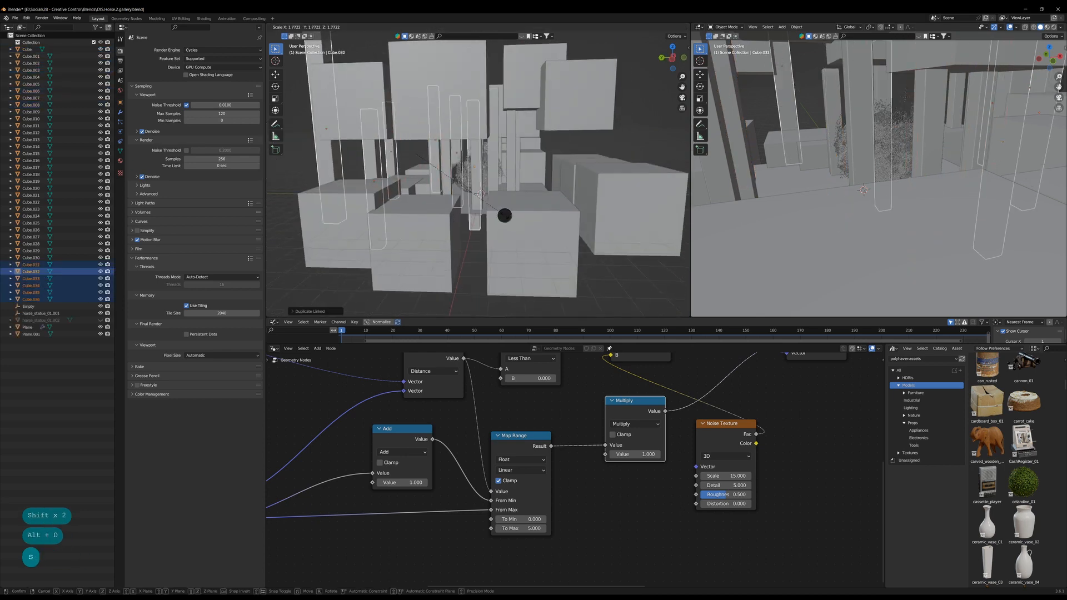
click(506, 215)
Move the enlarged column group and place further linked duplicates of it around the outer blocks.
key(g)
key(alt+d)
click(396, 214)
key(alt+d)
click(534, 211)
middle_drag(533, 211, 600, 208)
key(alt+d)
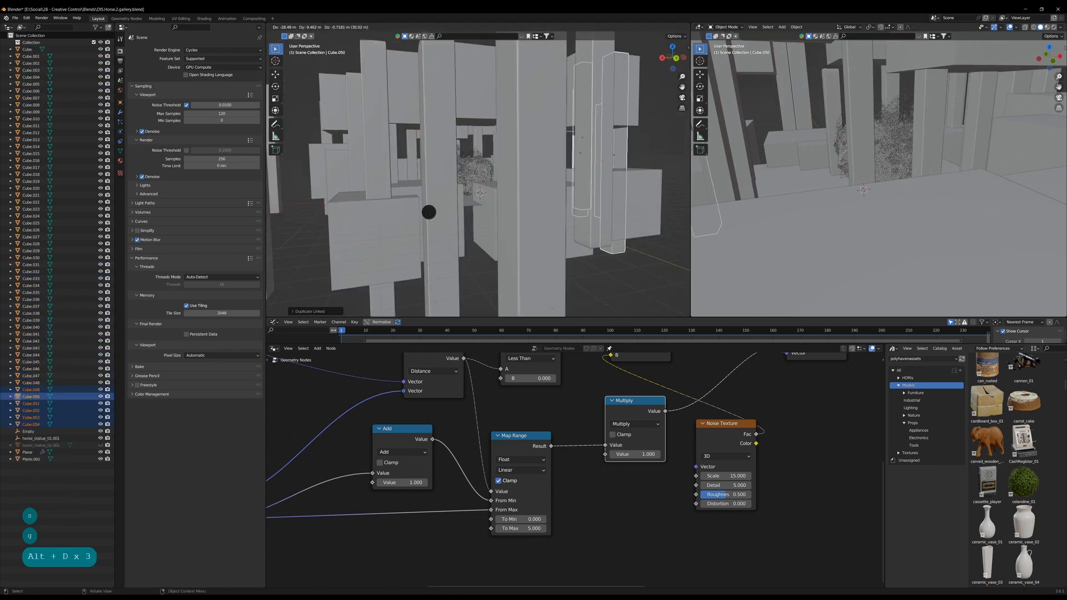
click(428, 212)
key(alt+d)
Select the ground plane and scale it by 2.
click(489, 241)
key(s)
key(2)
key(Return)
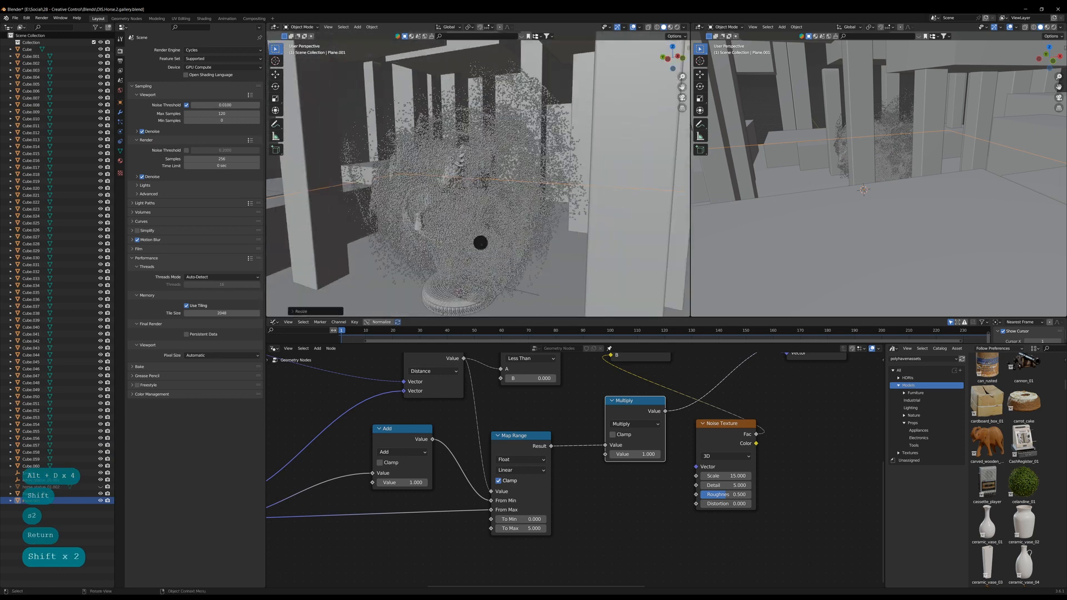
Add an area light at the statue, raise it along Z above the statue and scale it by 5.
key(shift+a)
mouse_move(461, 348)
click(522, 365)
key(g)
key(z)
key(g)
key(z)
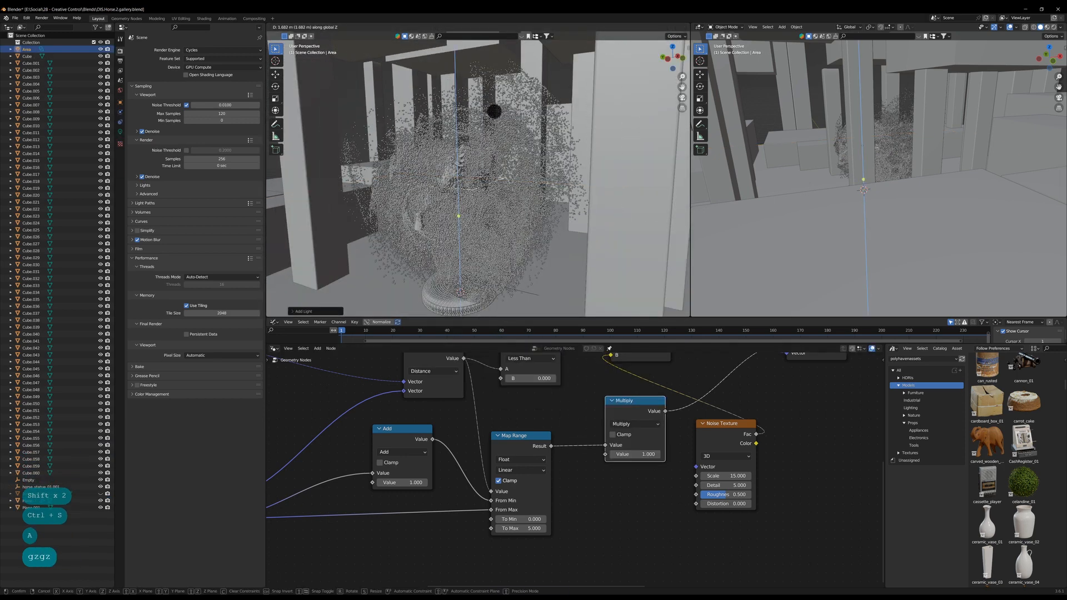
Enlarge the graph editor area, add a camera and show the camera's view in the second viewport.
drag(608, 346, 618, 456)
click(542, 289)
key(shift+a)
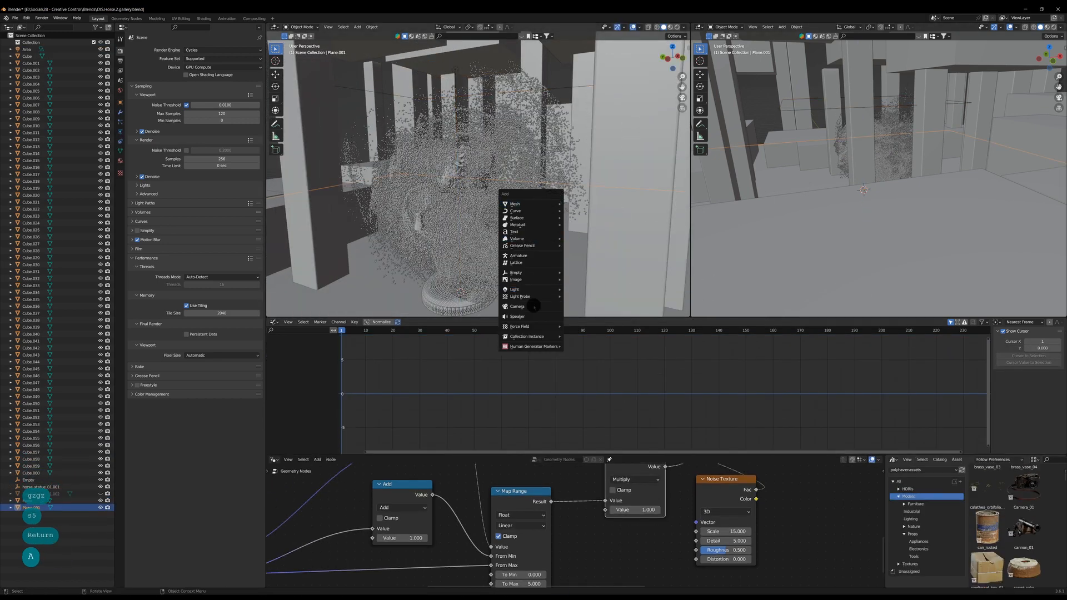
click(532, 304)
key(KP_0)
Move the camera out from the origin to a spot in front of the horse statue.
middle_drag(439, 236, 545, 239)
key(g)
click(640, 220)
middle_drag(633, 222, 439, 284)
key(g)
key(g)
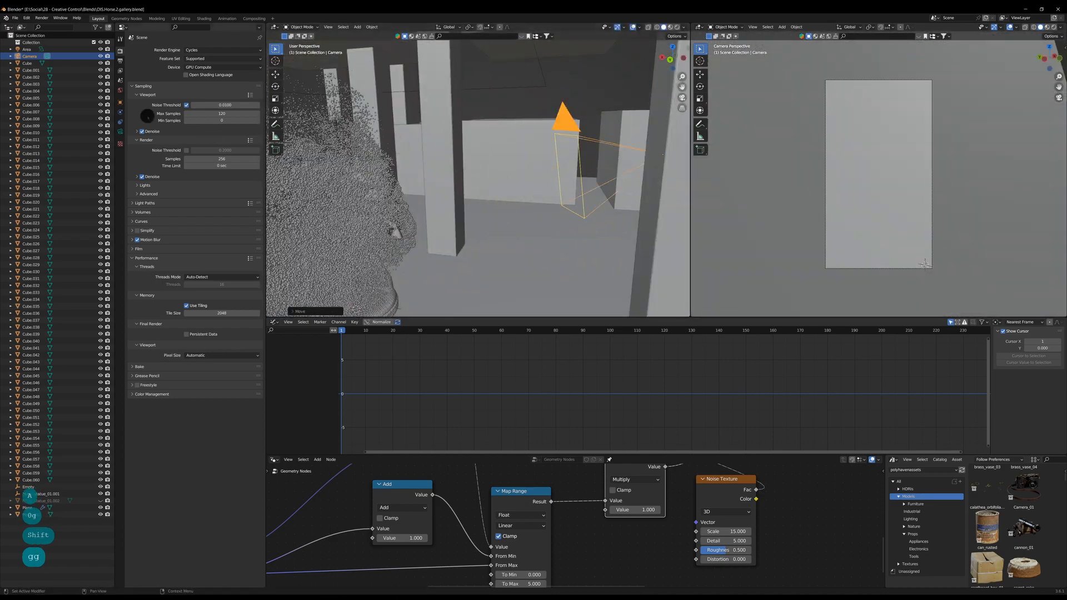
Set the camera's focal length to 150 mm.
click(120, 131)
double_click(220, 83)
text(150)
key(Return)
Reposition the camera until the dispersed horse fills its frame, and save the file.
key(g)
click(422, 223)
middle_drag(478, 205, 431, 253)
key(g)
click(444, 227)
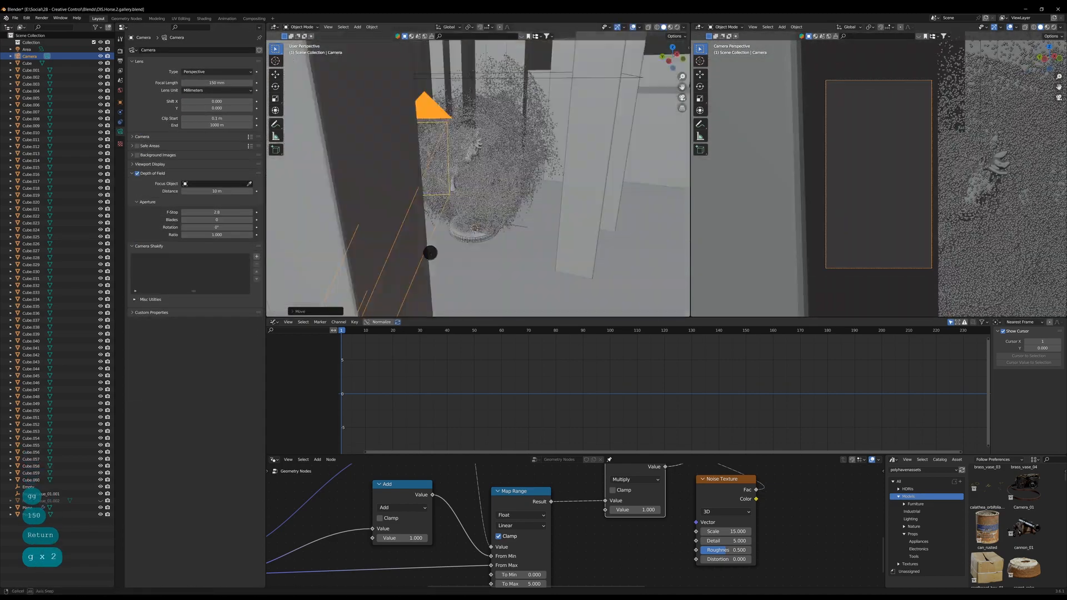
key(g)
key(g)
click(534, 193)
middle_drag(534, 193, 577, 205)
shift+middle_drag(577, 204, 543, 227)
key(ctrl+s)
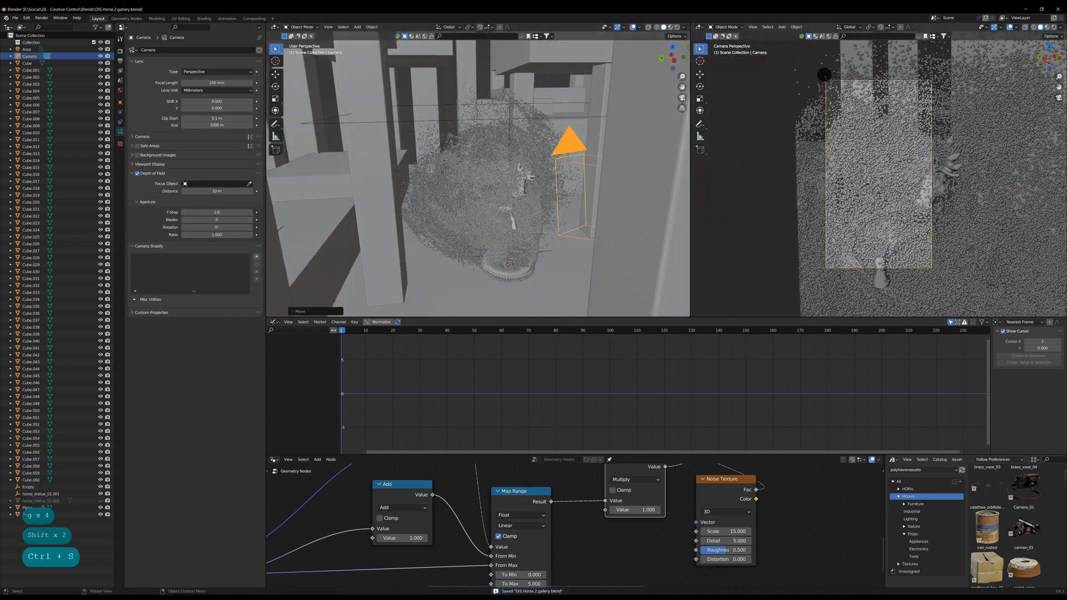
Make the 3D viewports taller and switch the camera view to rendered shading.
scroll(806, 136, up, 1)
drag(735, 317, 735, 397)
scroll(830, 271, up, 1)
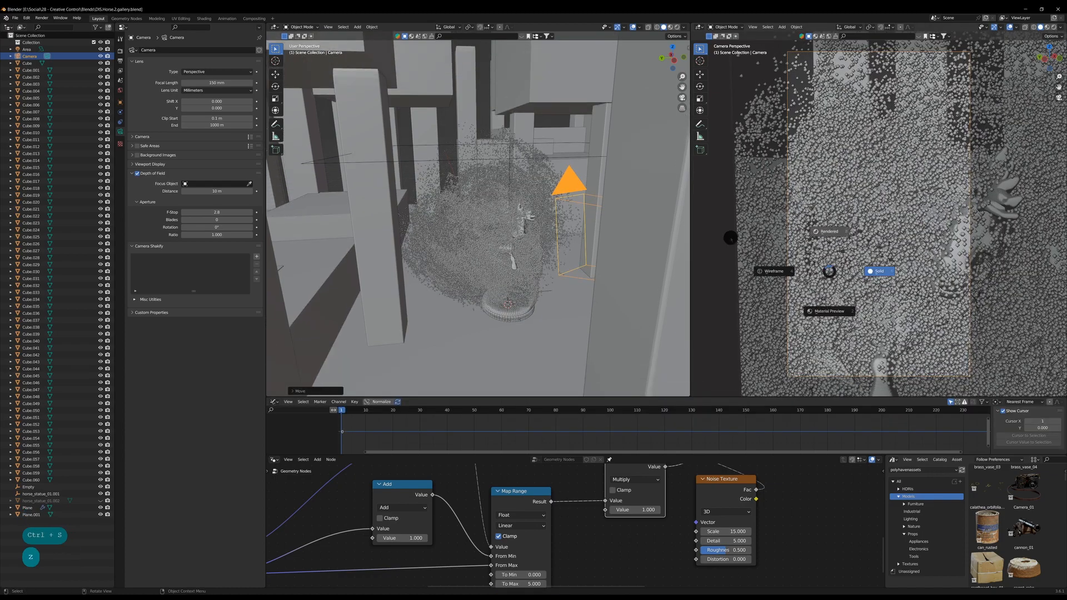
scroll(517, 315, up, 2)
Add a plain axes empty at the base of the statue.
middle_drag(517, 314, 507, 307)
shift+middle_drag(507, 306, 467, 284)
mouse_move(467, 284)
shift+middle_down()
mouse_move(445, 295)
mouse_move(483, 274)
shift+middle_up()
key(shift+a)
click(418, 222)
scroll(450, 264, down, 2)
shift+middle_drag(484, 274, 500, 281)
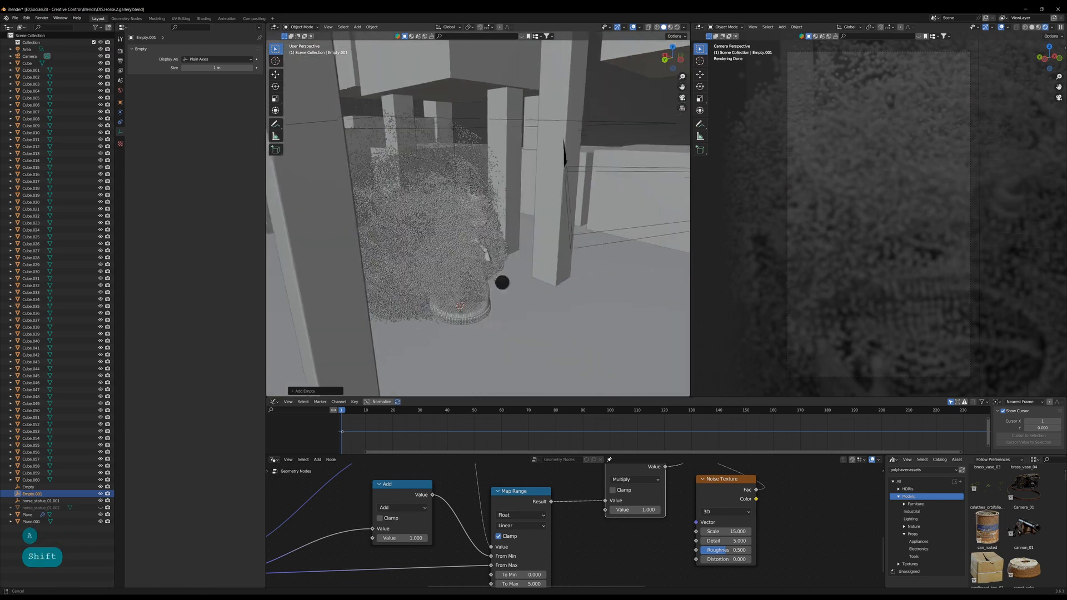
Select the camera and set its depth of field focus object to the new empty.
click(563, 164)
click(223, 184)
text(em)
key(Down)
key(Down)
key(Return)
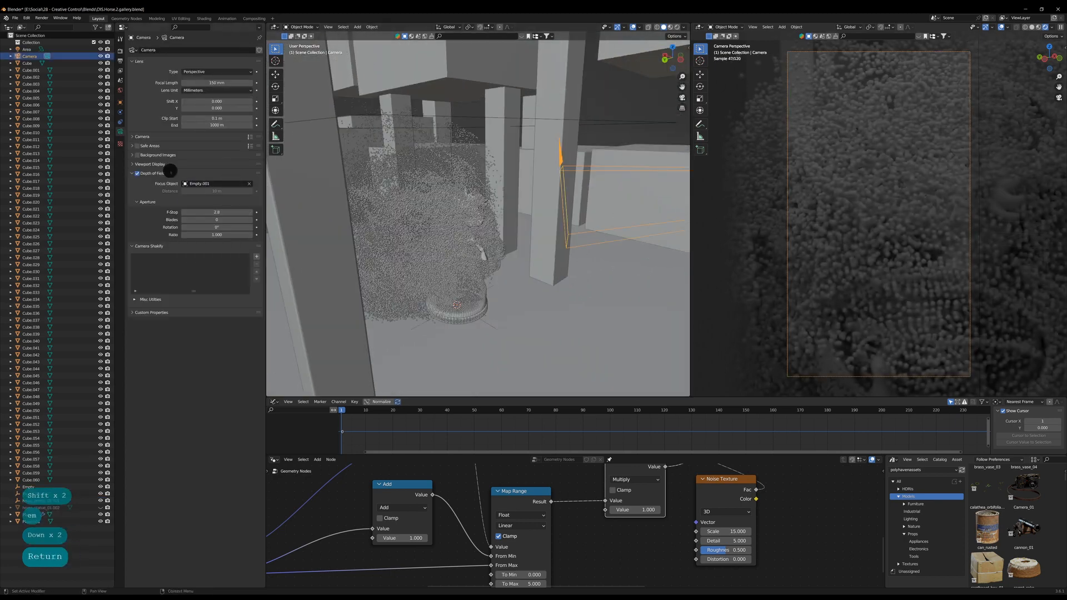
Add a Track To constraint to the camera with the new empty as its target.
click(120, 121)
click(194, 50)
click(251, 142)
click(192, 71)
key(Down)
key(Return)
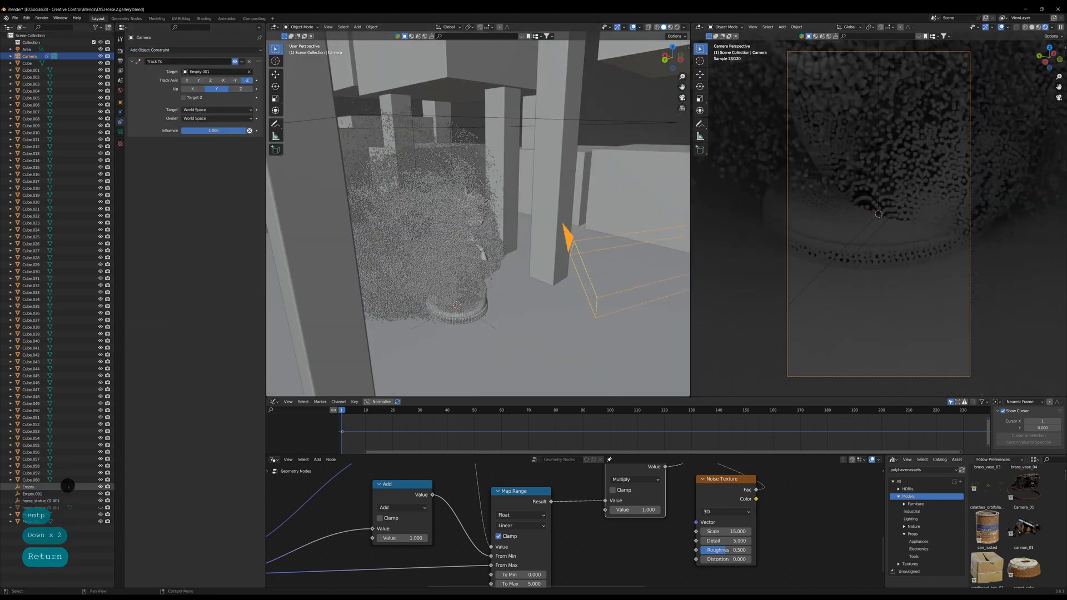
Rename the new empty to MT>CAM FOCUS and raise it about 1.1 m along Z.
double_click(66, 493)
text(MT>CAM FOCUS)
key(shift+Return)
shift+middle_drag(528, 307, 507, 308)
key(g)
key(z)
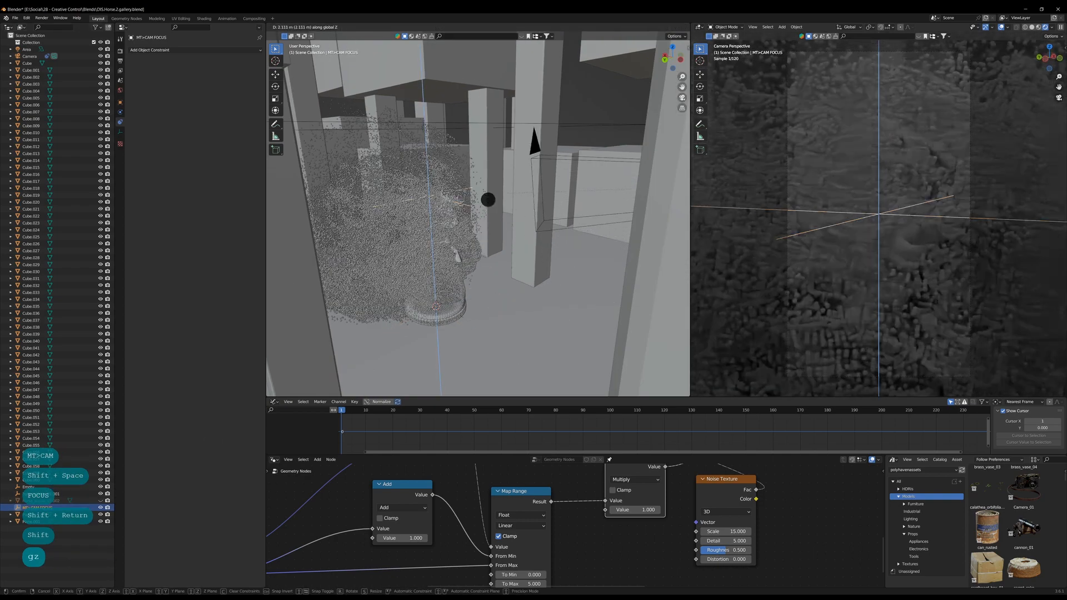
click(489, 199)
Limit the render region to the camera frame and hide the overlays in the camera viewport.
middle_drag(488, 199, 503, 201)
shift+middle_drag(503, 202, 499, 205)
key(ctrl+b)
drag(778, 42, 973, 385)
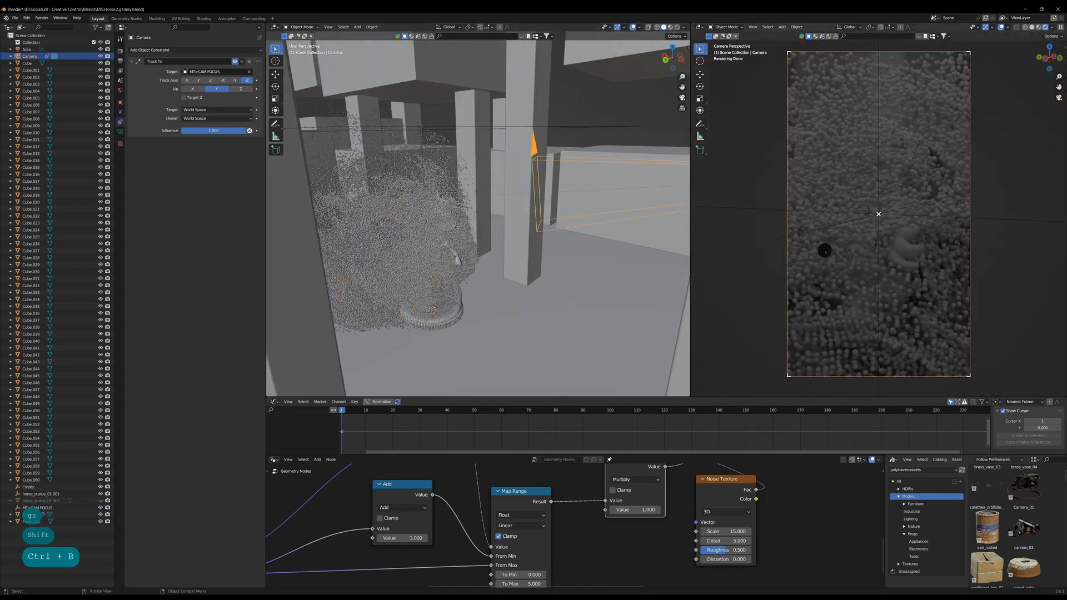
click(1000, 28)
Select the dispersed horse and set the Mesh to Points radius to 0.005 m.
middle_drag(415, 282, 472, 285)
scroll(448, 281, up, 3)
click(472, 286)
middle_drag(500, 509, 507, 540)
double_click(507, 540)
text(.005)
key(Return)
scroll(549, 300, down, 1)
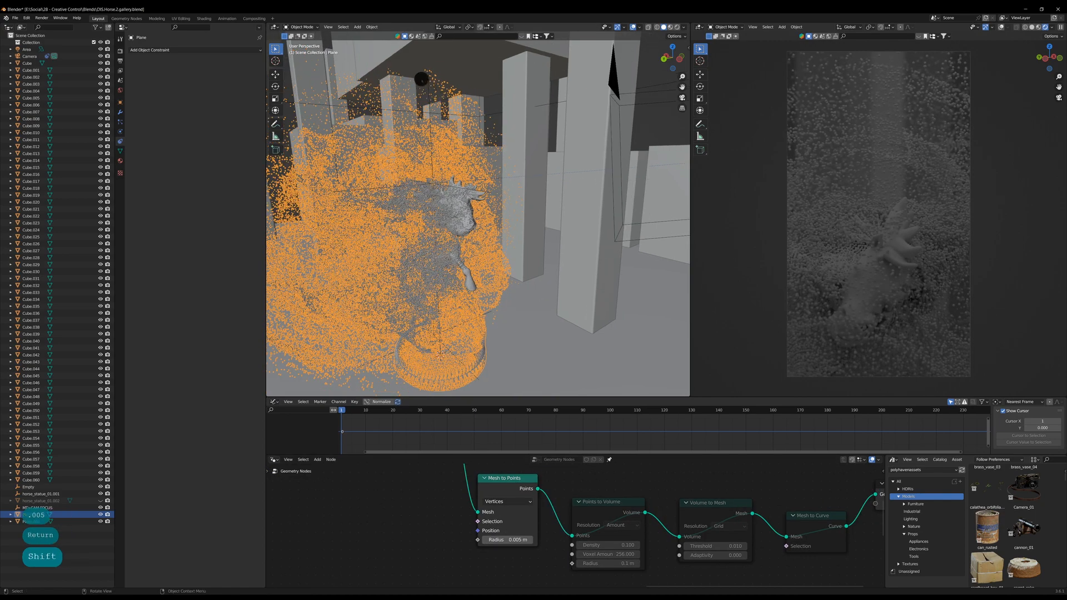
Set the area light's power to 150 W and its spread to 25°.
click(428, 76)
click(119, 130)
double_click(211, 172)
text(25)
key(Return)
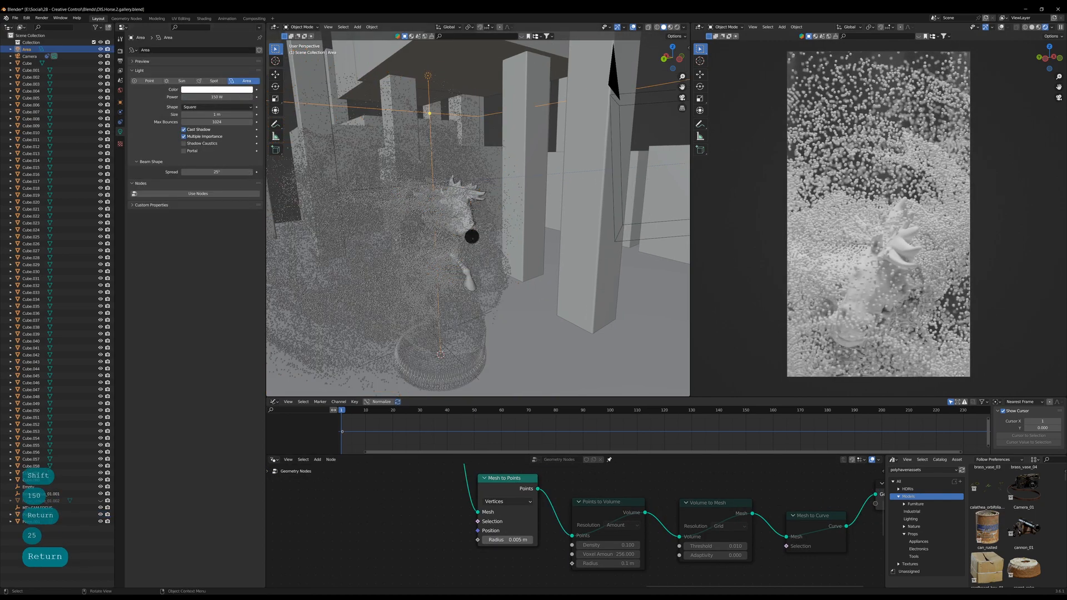
Delete the Points to Volume, Volume to Mesh and Mesh to Curve nodes from the node tree.
scroll(472, 236, up, 2)
shift+middle_drag(472, 235, 487, 201)
scroll(710, 441, down, 5)
middle_drag(693, 538, 548, 526)
scroll(567, 526, down, 9)
drag(612, 541, 520, 509)
key(x)
Connect the Mesh to Points node to the Group Output and place it closer to the output.
middle_drag(400, 466, 441, 480)
scroll(441, 479, up, 2)
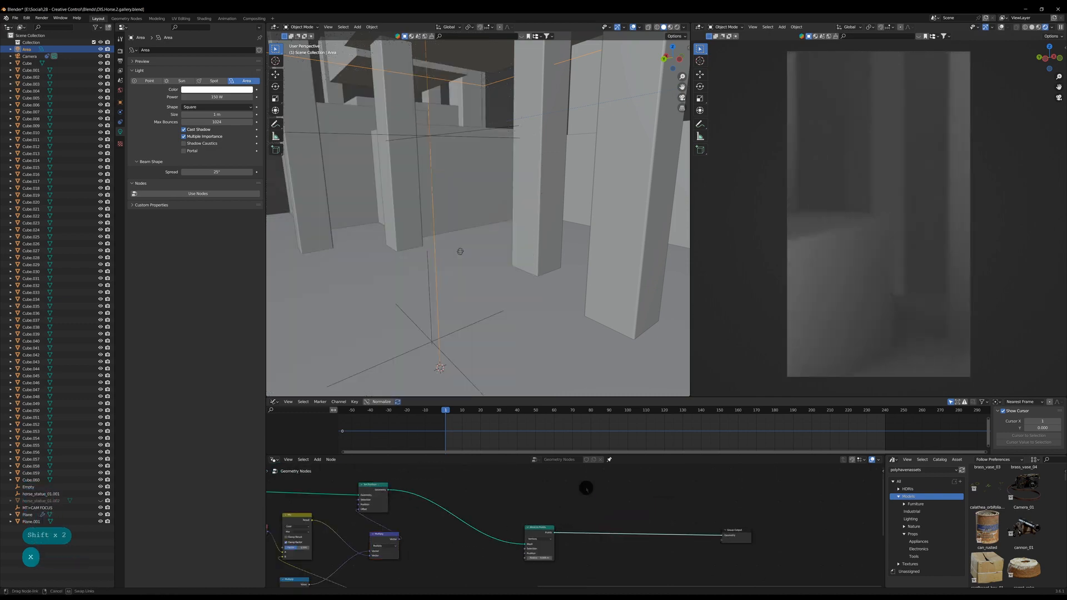
drag(539, 528, 643, 514)
middle_drag(643, 514, 636, 509)
Reposition the camera and its focus empty to frame the horse's head.
shift+middle_drag(860, 303, 863, 309)
scroll(460, 274, down, 4)
middle_drag(459, 274, 457, 273)
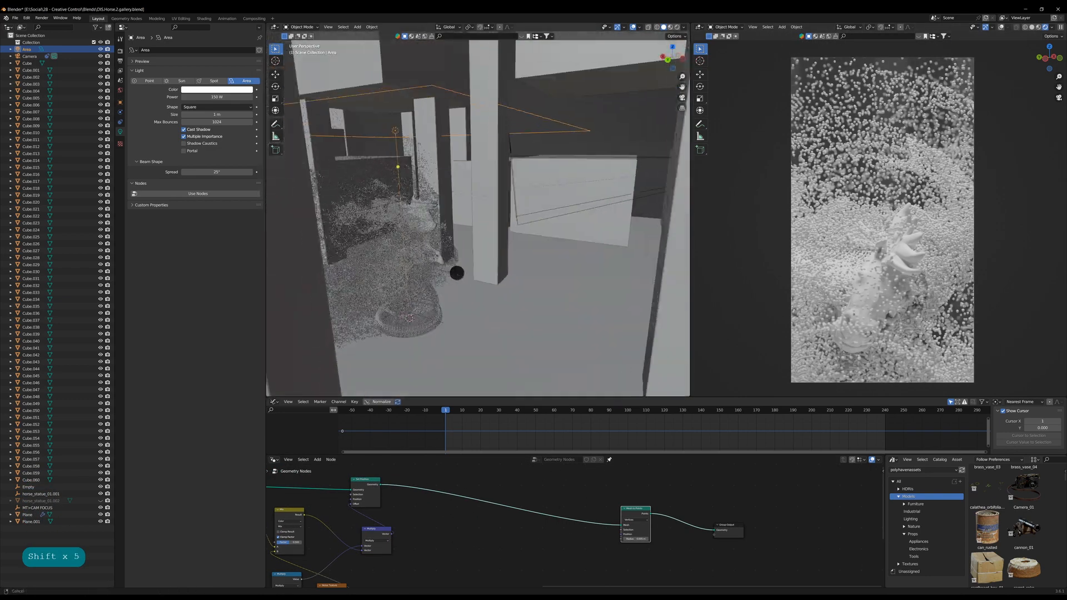
click(509, 189)
key(g)
click(503, 188)
click(400, 198)
key(g)
click(424, 238)
Move the camera about 1.8 m towards the horse along its local Z and set its f-stop to 1.5.
scroll(424, 239, up, 3)
shift+middle_drag(400, 239, 450, 302)
scroll(433, 263, up, 3)
scroll(452, 303, down, 4)
click(593, 249)
key(g)
key(z)
key(z)
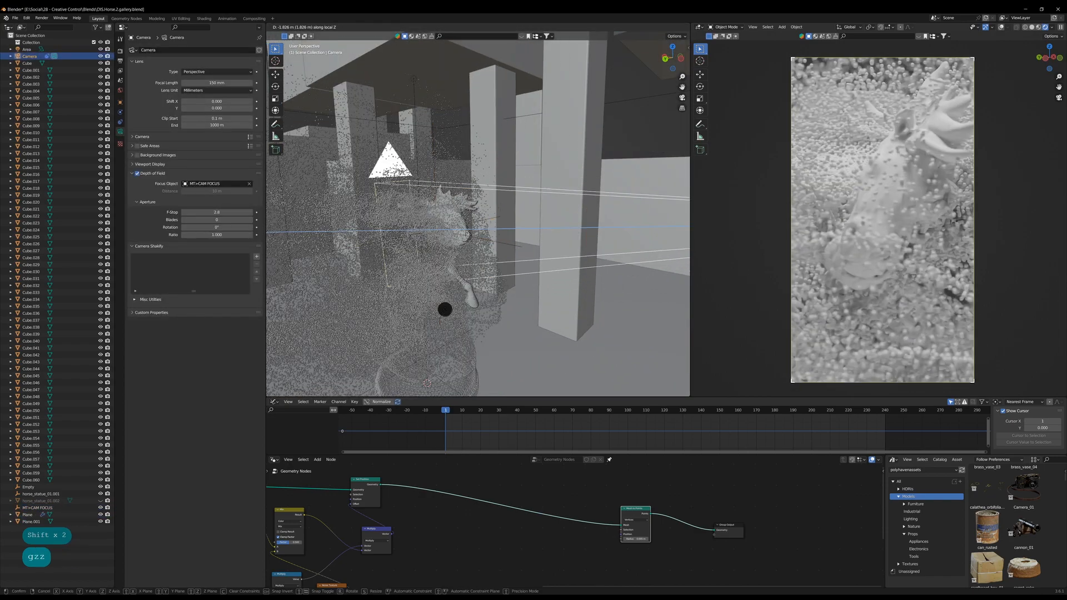
Lock the camera to the view and orbit it to a new angle on the horse's head.
key(n)
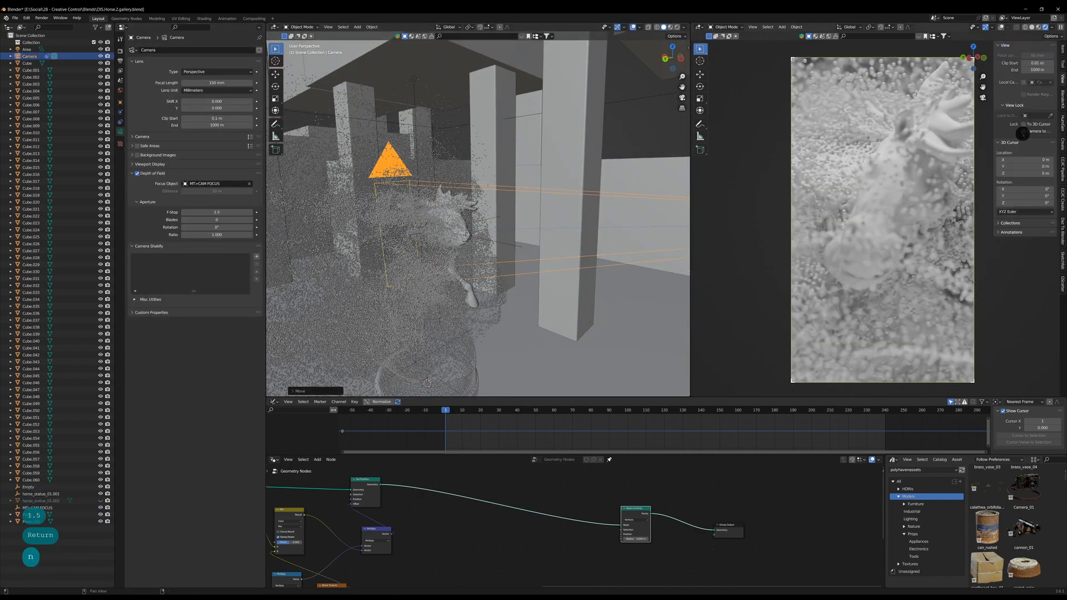
click(1024, 132)
key(n)
mouse_move(883, 223)
middle_down()
mouse_move(872, 236)
mouse_move(888, 227)
middle_up()
Reduce the Mesh to Points radius to 0.0025 m.
scroll(643, 530, up, 2)
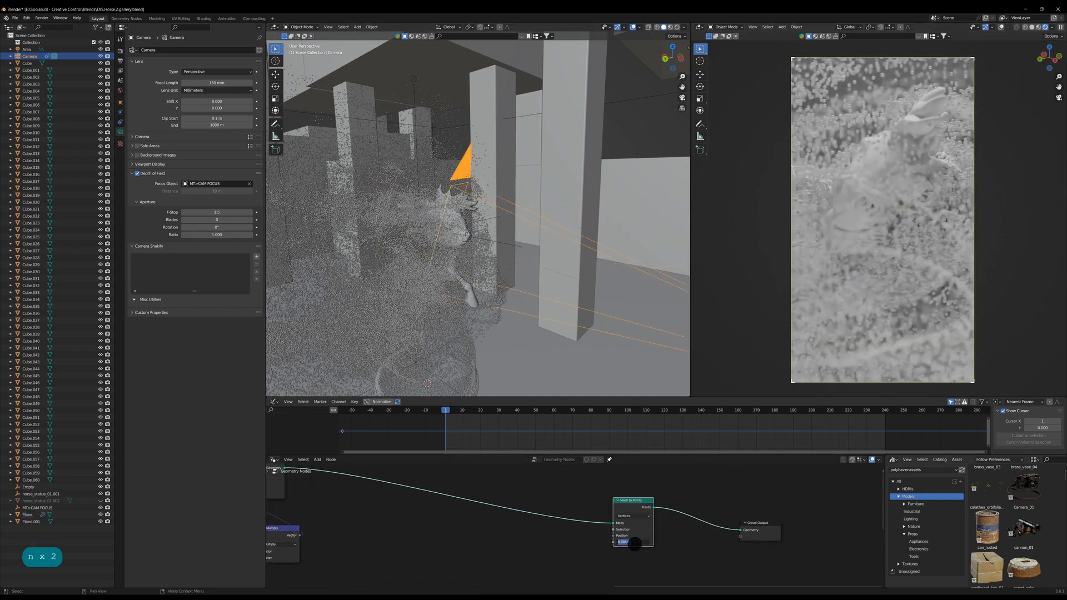
click(634, 542)
text(.0025)
key(Return)
middle_drag(415, 254, 546, 286)
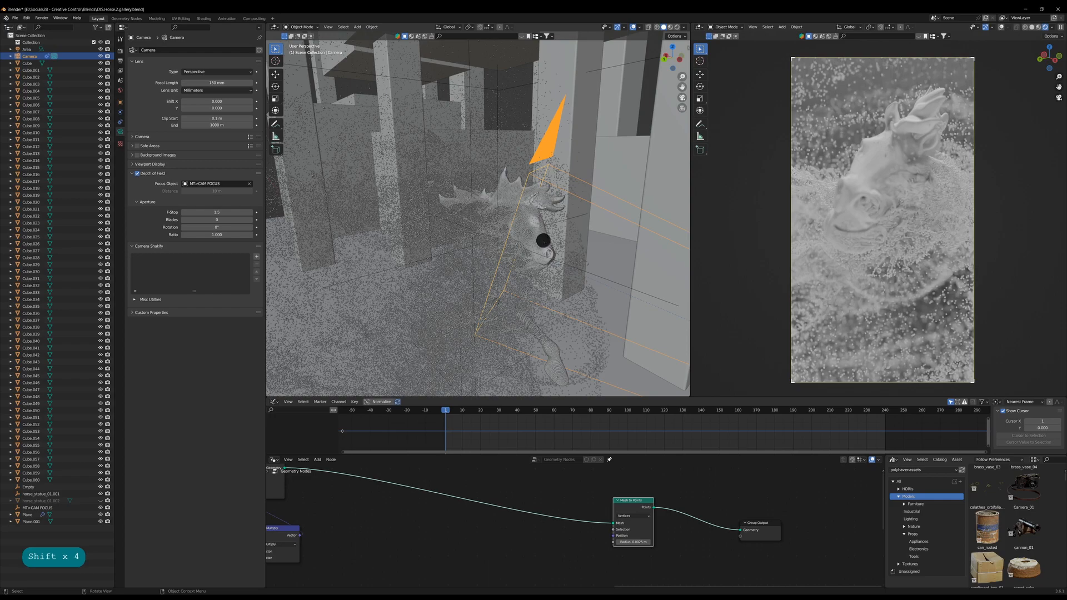
Examine the dispersed horse points from closer up and from a wider angle, with the point object selected.
shift+middle_drag(543, 240, 548, 255)
key(.)
click(478, 278)
key(.)
shift+middle_drag(417, 322, 573, 326)
scroll(478, 279, up, 5)
scroll(574, 327, up, 5)
scroll(553, 247, down, 9)
middle_drag(552, 248, 508, 250)
Set the end frame to 300 and the render output to OpenEXR with the lossy DWAA codec.
click(120, 61)
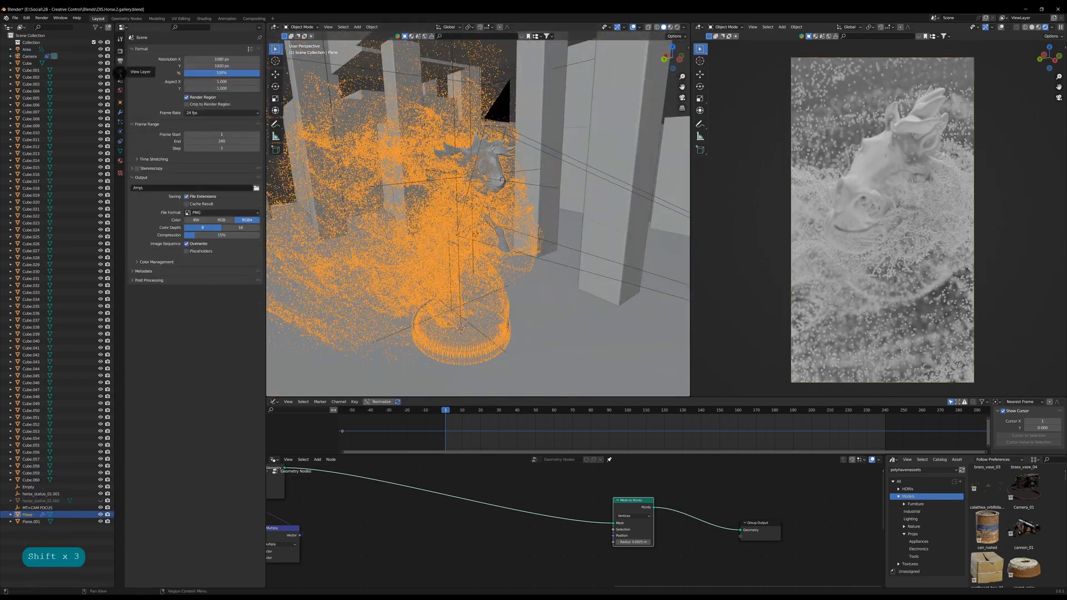
key(Return)
click(221, 212)
click(212, 228)
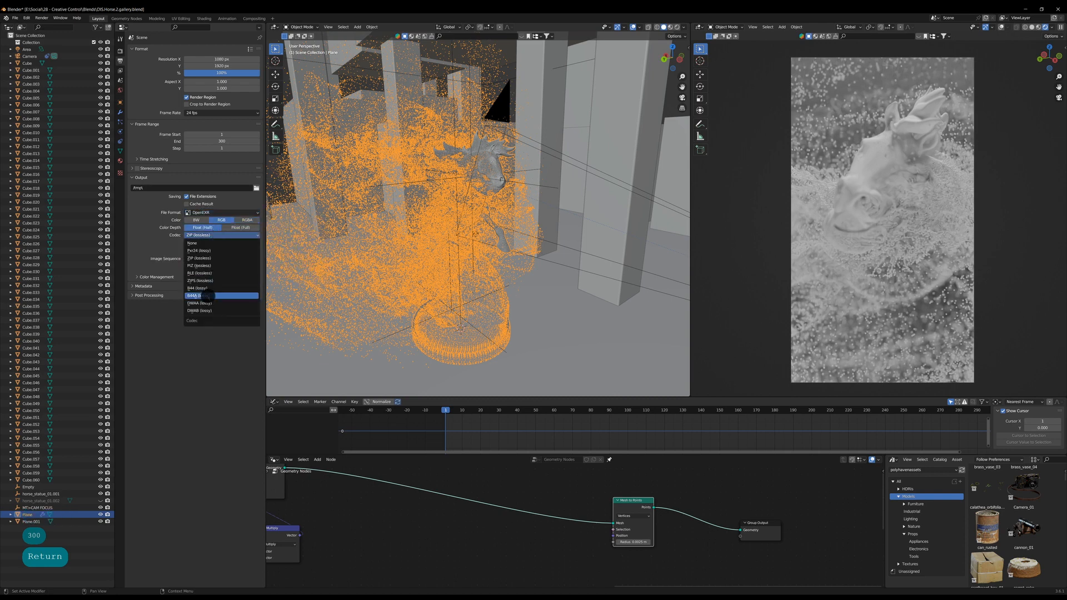
middle_drag(565, 423, 492, 428)
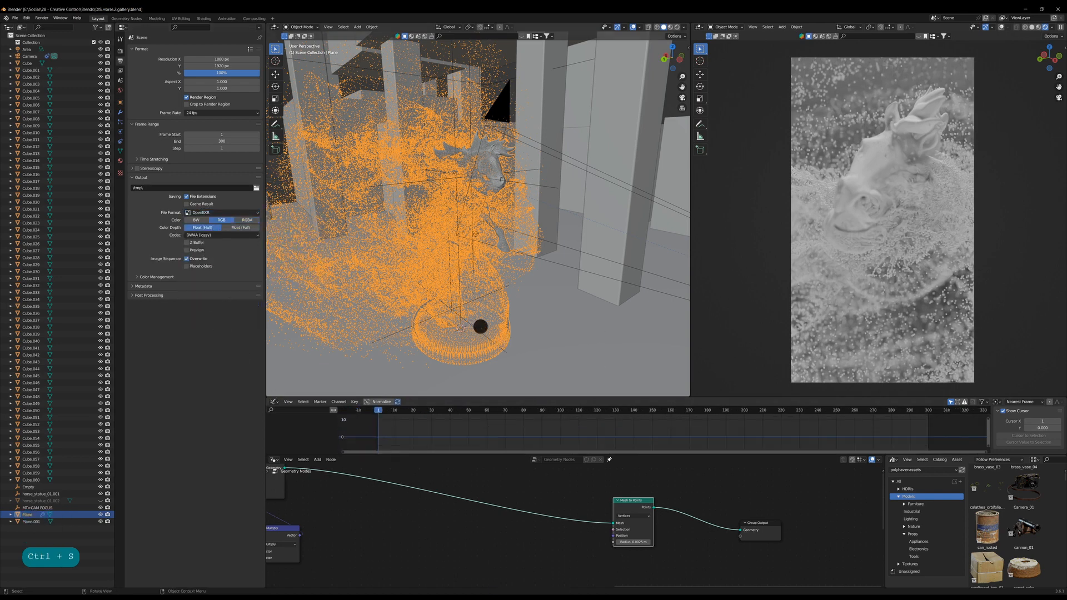
Select the area light above the horse and scale it down.
scroll(480, 327, down, 2)
shift+middle_drag(480, 327, 476, 354)
click(455, 116)
key(s)
click(514, 183)
key(s)
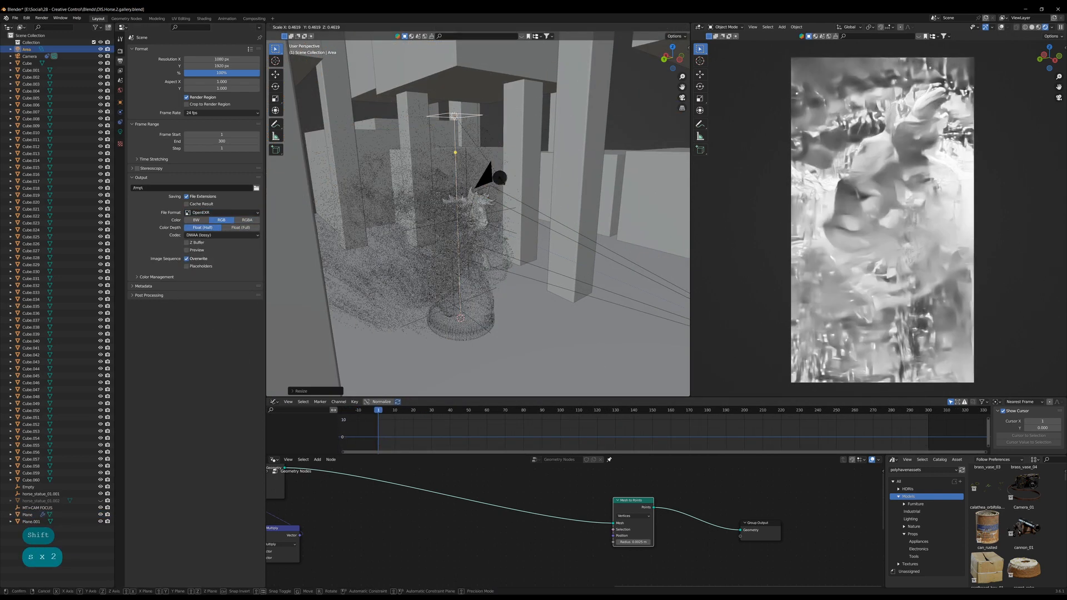
click(479, 153)
key(g)
key(y)
right_click(496, 202)
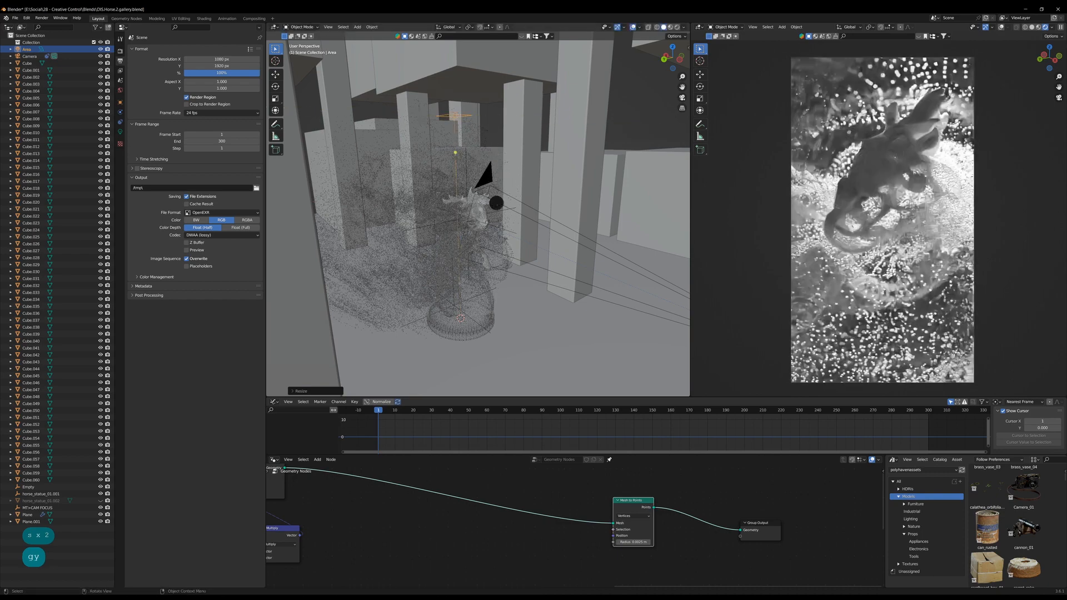
Reposition the area light along the global X and Z axes.
middle_drag(496, 201, 476, 260)
key(g)
key(x)
click(474, 205)
key(g)
key(z)
click(460, 72)
Set the area light's spread to 5° and its power to 50 W.
click(203, 147)
click(120, 132)
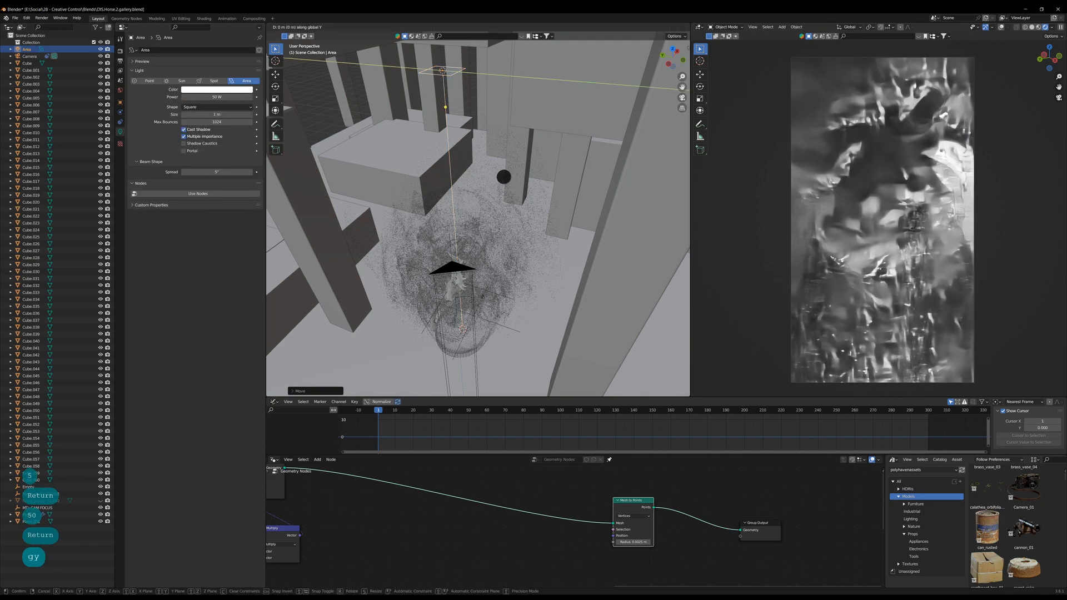
middle_drag(493, 259, 510, 257)
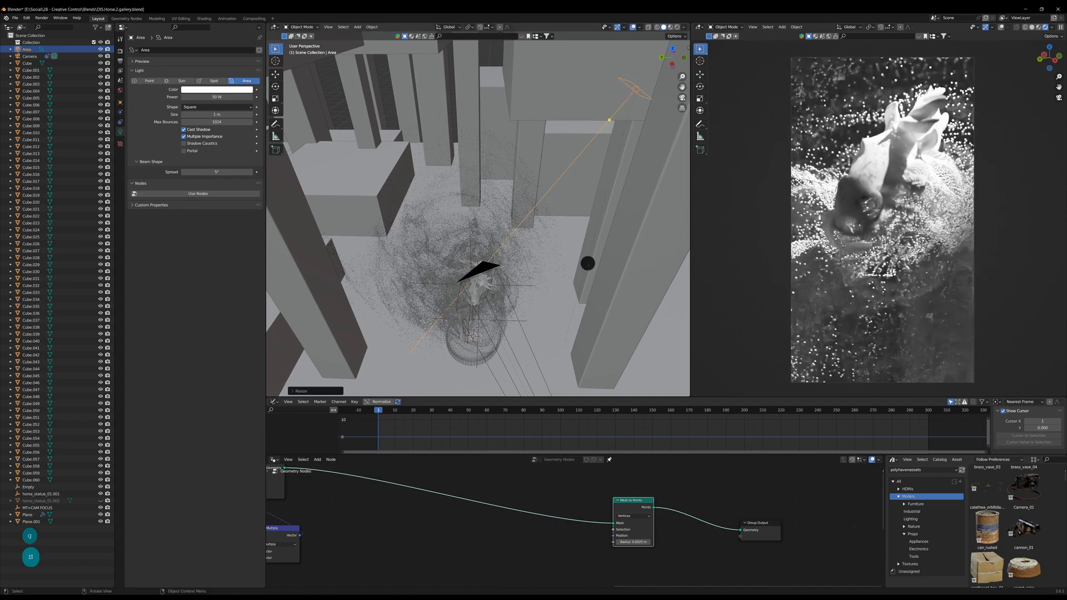
Try moving the area light to a new position farther from the horse.
middle_drag(588, 263, 533, 273)
shift+middle_drag(533, 273, 489, 244)
shift+middle_drag(489, 245, 488, 224)
key(g)
click(517, 338)
middle_drag(517, 339, 606, 167)
shift+middle_drag(606, 167, 594, 137)
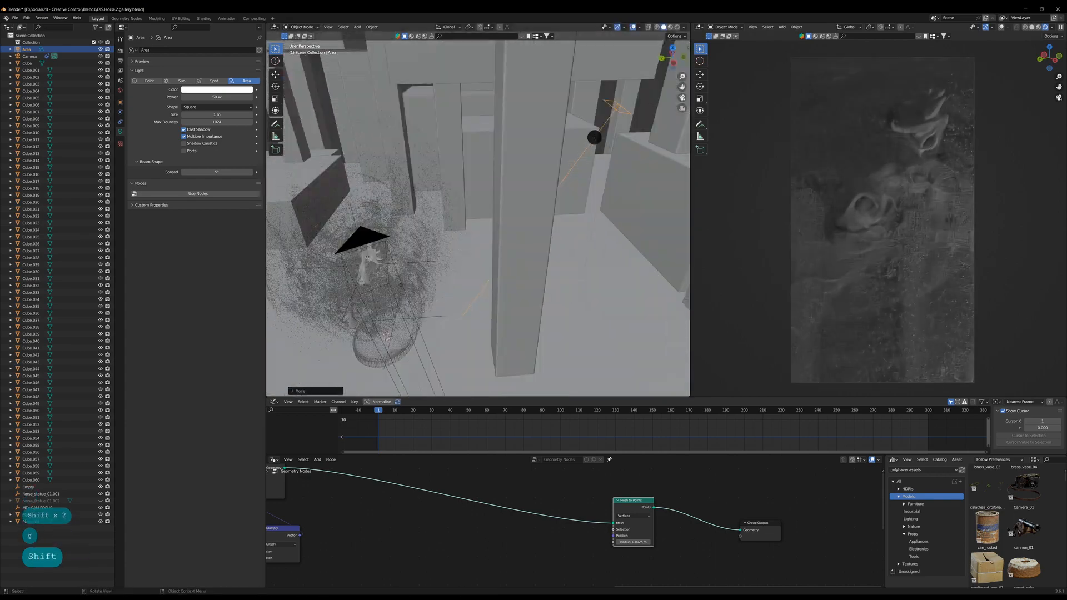
key(ctrl+z)
key(ctrl+z)
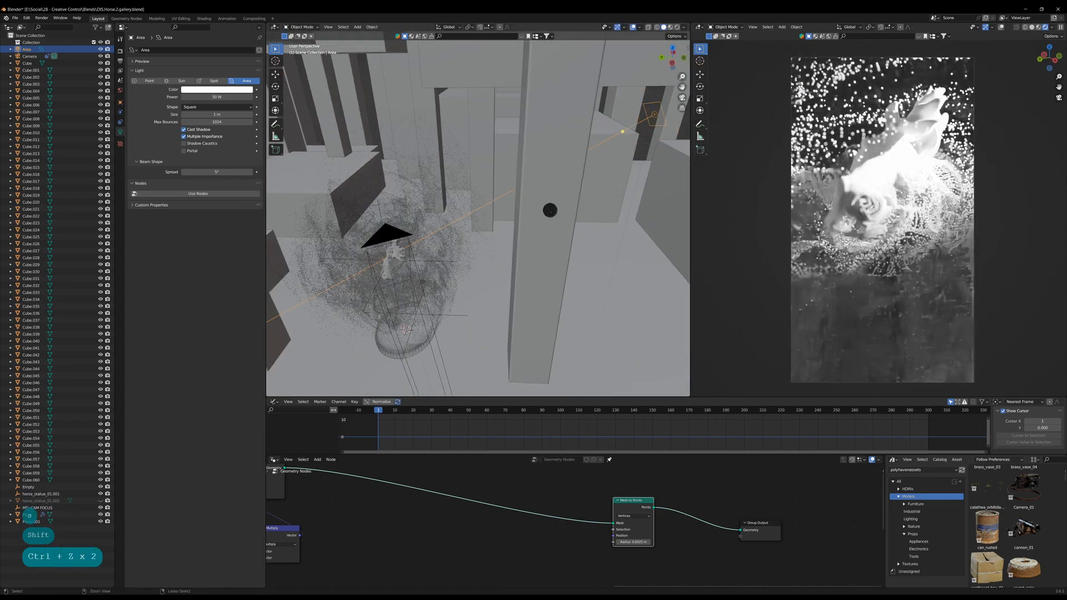
Move the area light along the global Y axis in two passes and adjust its height along Z.
key(g)
key(y)
middle_drag(478, 223, 526, 215)
click(501, 222)
key(g)
key(y)
click(456, 222)
key(g)
key(z)
click(541, 199)
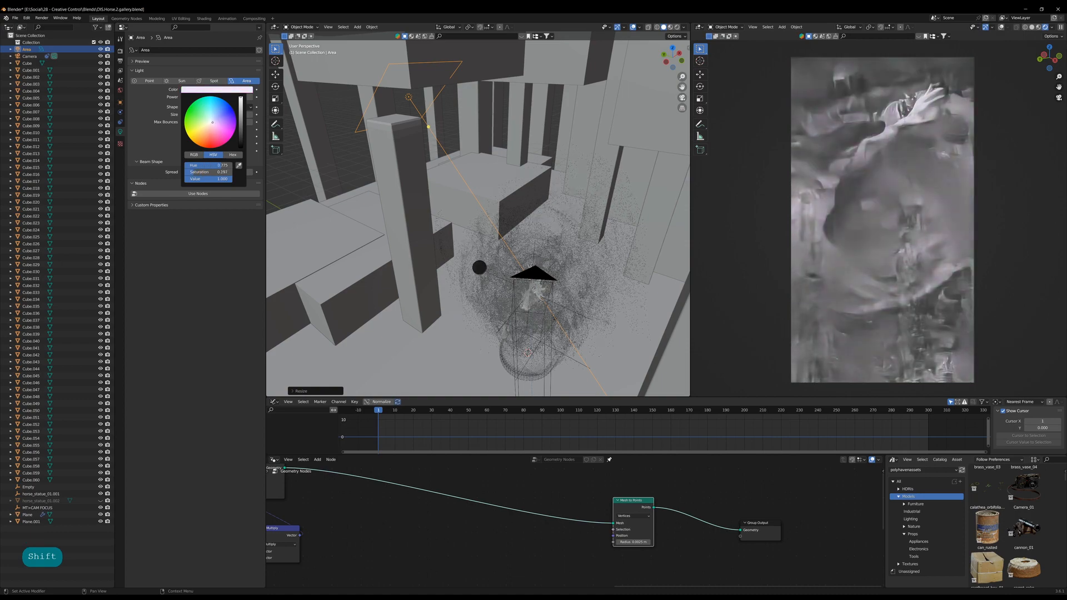
Enlarge the asset browser area and insert a Set Material node between Mesh to Points and Group Output.
drag(885, 493, 593, 496)
key(space)
text(set mat)
key(Return)
click(530, 504)
middle_drag(554, 518, 445, 512)
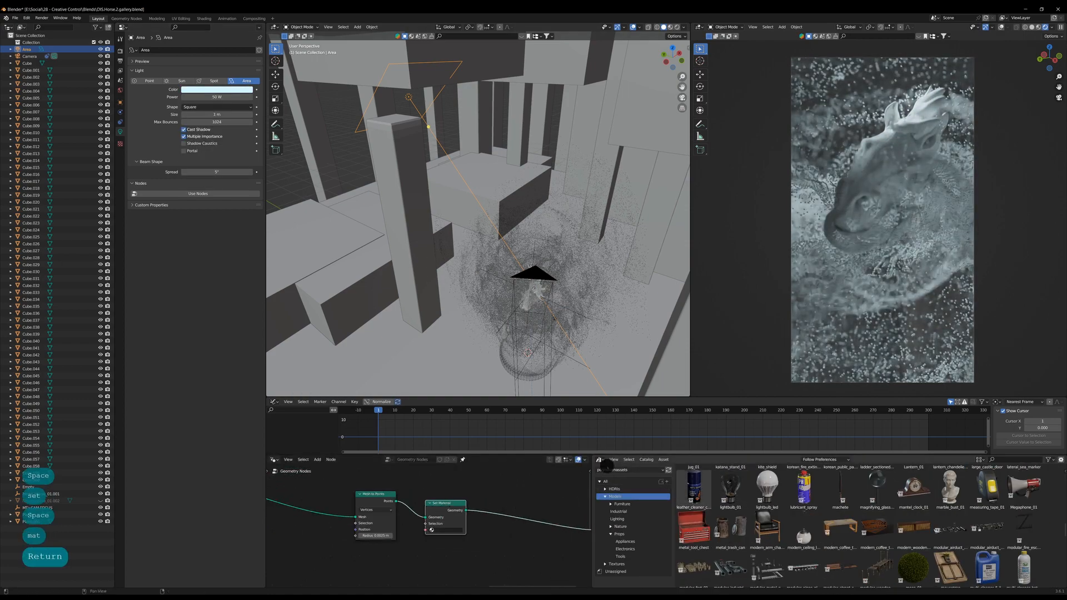
Browse the Textures category of the polyhavenassets library for a suitable material.
click(615, 564)
scroll(829, 528, down, 10)
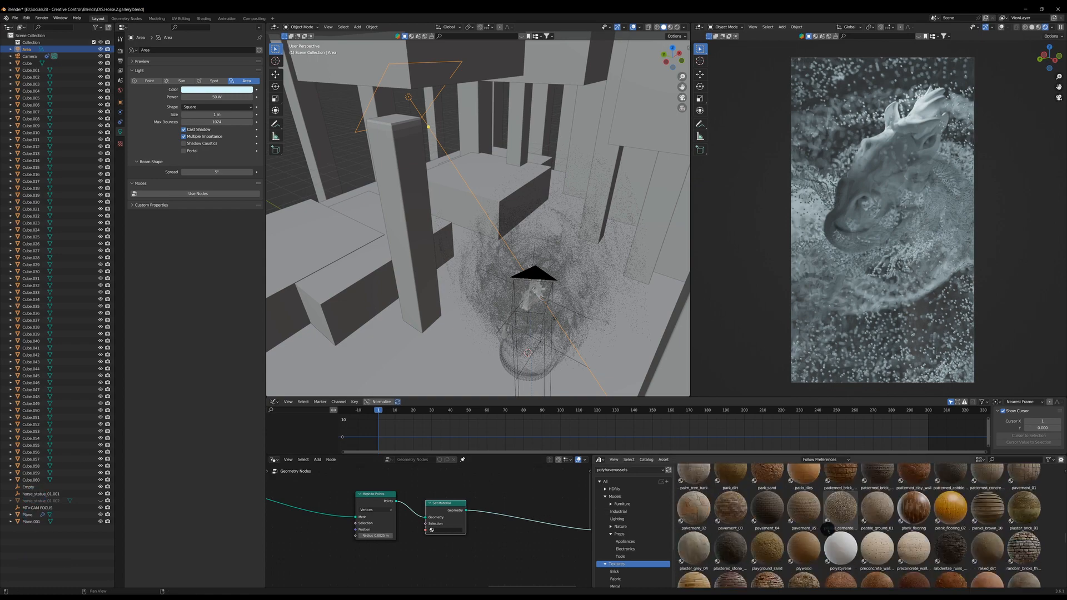
scroll(829, 529, down, 3)
click(619, 489)
Open the Shader Editor for the horse point object and assign the existing Material in the Set Material node.
click(600, 460)
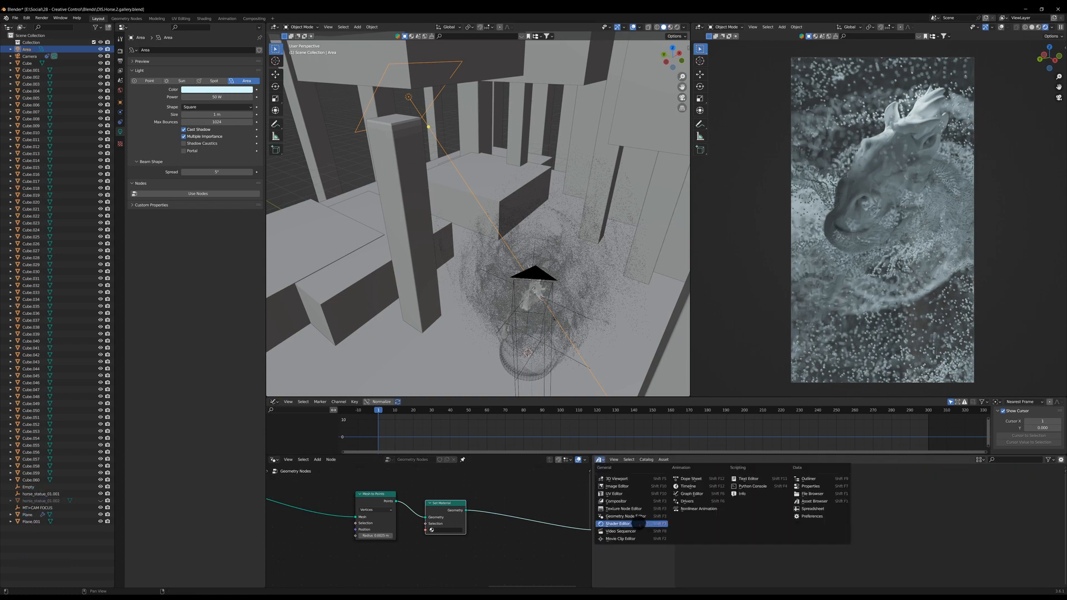
click(617, 524)
click(577, 276)
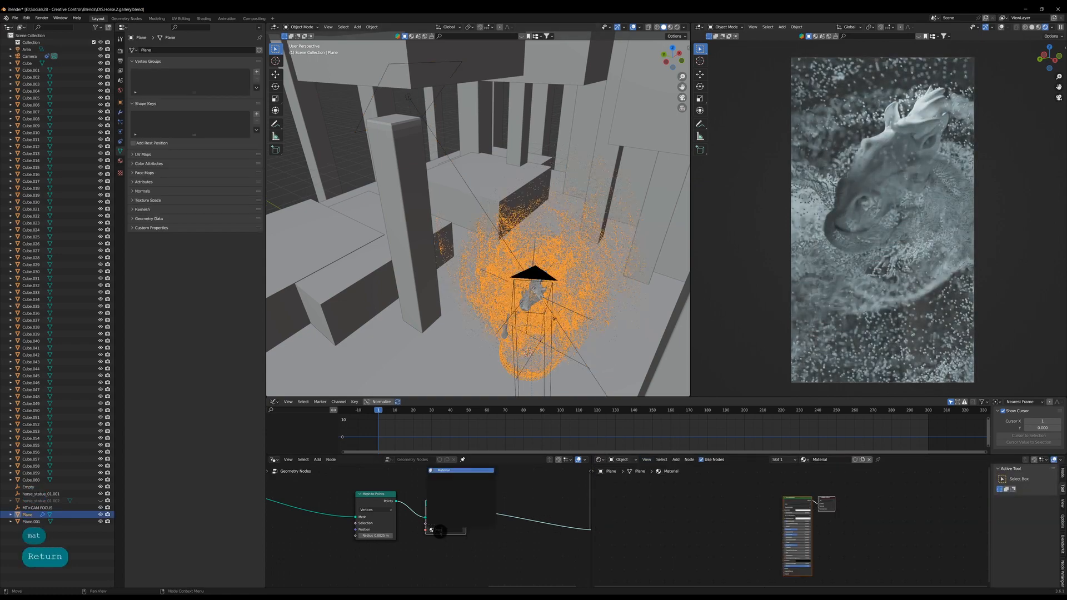
click(445, 470)
Set the point material's metallic to about 0.745 and its roughness to about 0.289.
scroll(790, 523, up, 4)
drag(815, 536, 900, 541)
middle_drag(900, 541, 901, 501)
drag(820, 520, 791, 520)
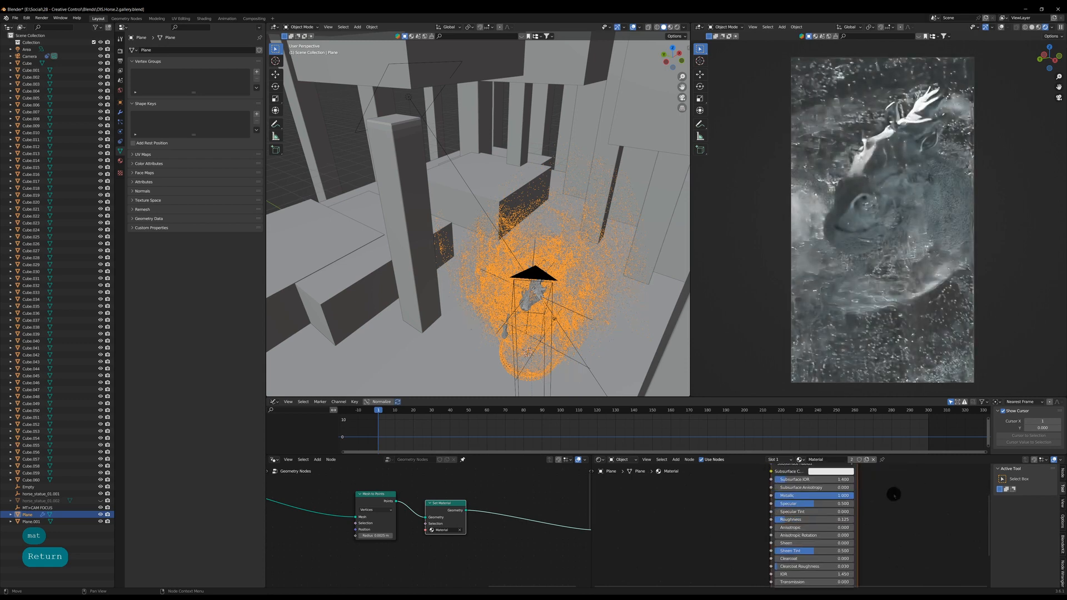
middle_drag(894, 494, 847, 510)
drag(825, 503, 808, 527)
Darken the point material's base colour to pure black.
middle_drag(817, 517, 804, 571)
click(804, 510)
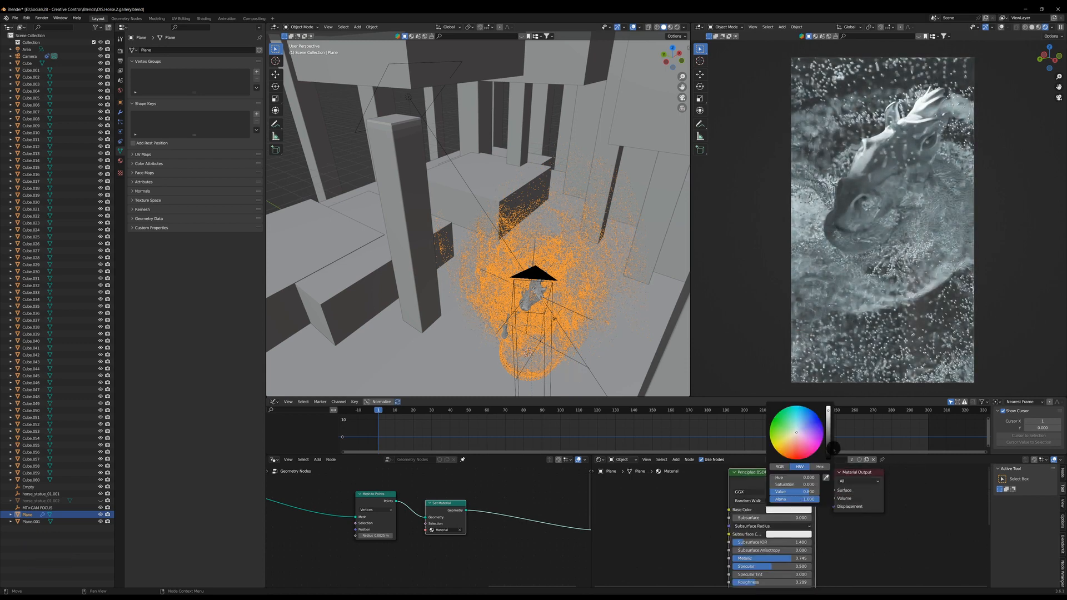
drag(834, 449, 830, 461)
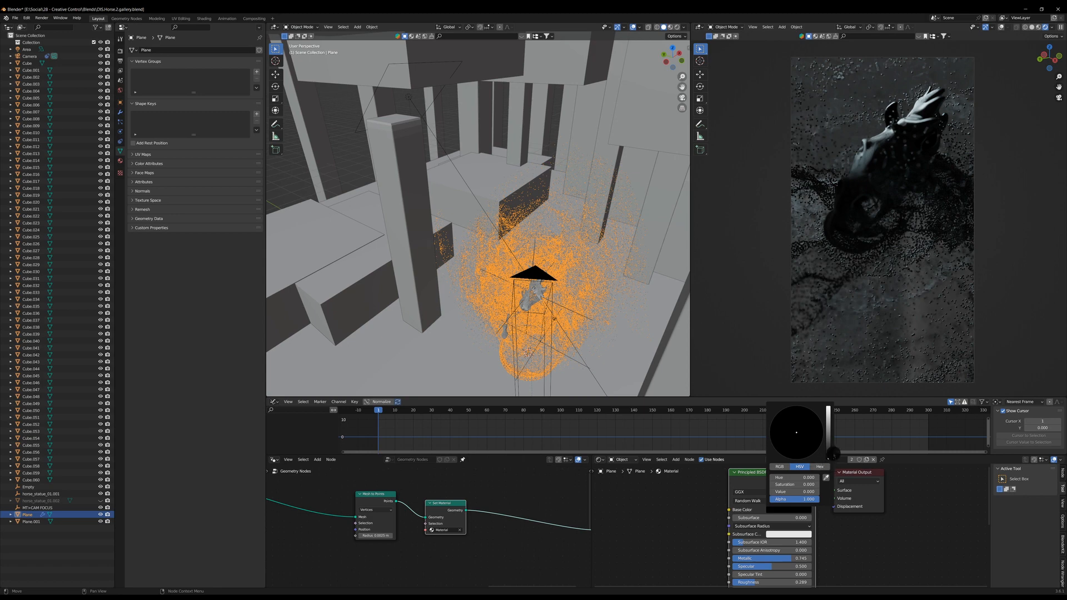
Select the area light and set its power to 250 W.
click(411, 95)
double_click(216, 97)
text(250)
key(Return)
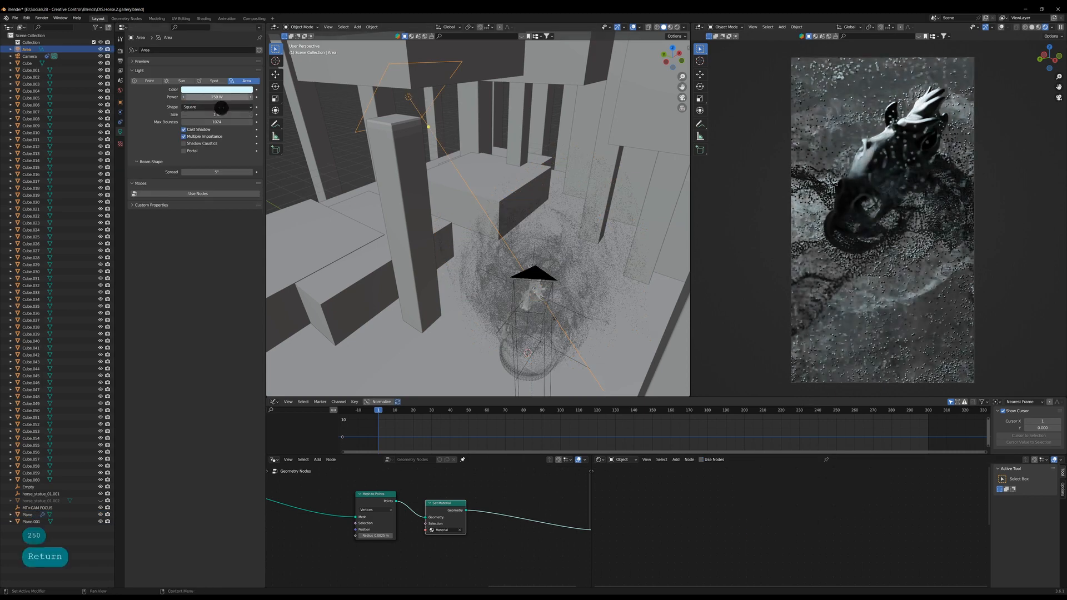
Select the horse points and try a subsurface value of 0.5 on their material.
click(573, 286)
middle_drag(708, 558, 696, 535)
scroll(702, 525, up, 1)
double_click(735, 496)
text(.5)
key(Return)
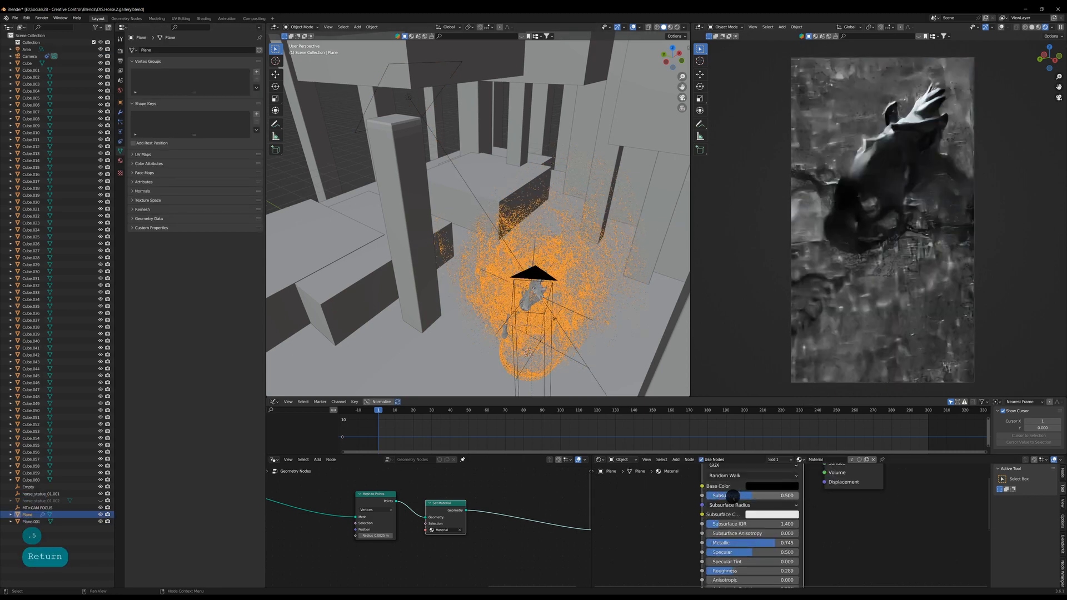
drag(763, 544, 759, 543)
key(ctrl+z)
Brighten the material's base colour to white, darken its subsurface colour to near black, and raise the subsurface amount.
click(787, 487)
drag(821, 426, 821, 365)
click(794, 515)
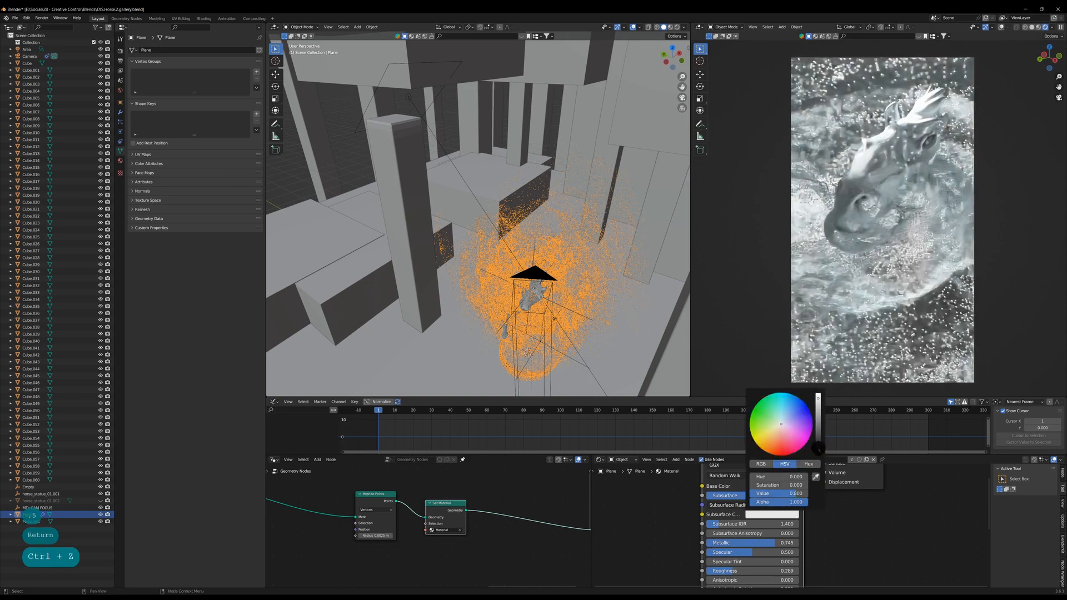
drag(821, 401, 821, 456)
drag(753, 496, 786, 496)
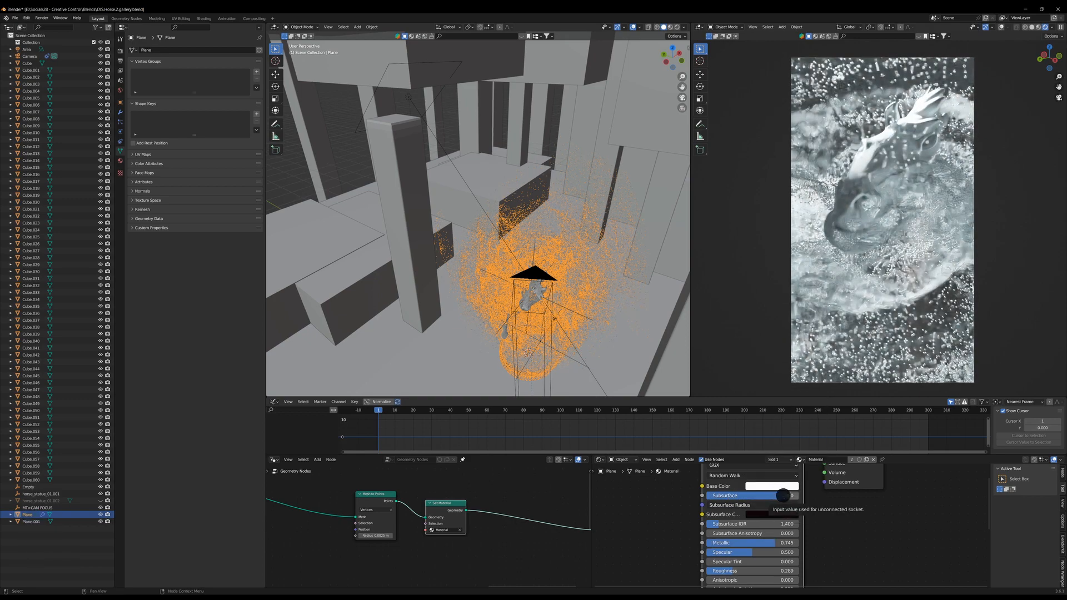
Reset the material's subsurface to 0 and return its base colour to black.
key(BackSpace)
click(770, 487)
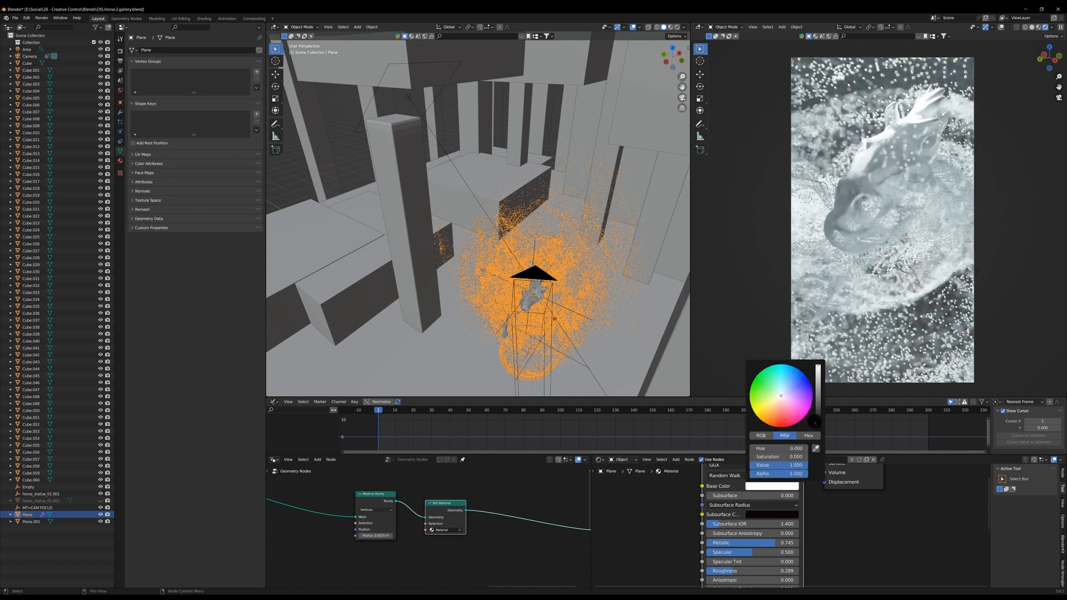
drag(821, 367, 821, 445)
middle_drag(854, 583, 844, 536)
middle_drag(818, 575, 835, 556)
Reduce the Mesh to Points radius to 0.0015 m.
click(377, 535)
text(.00015)
key(Return)
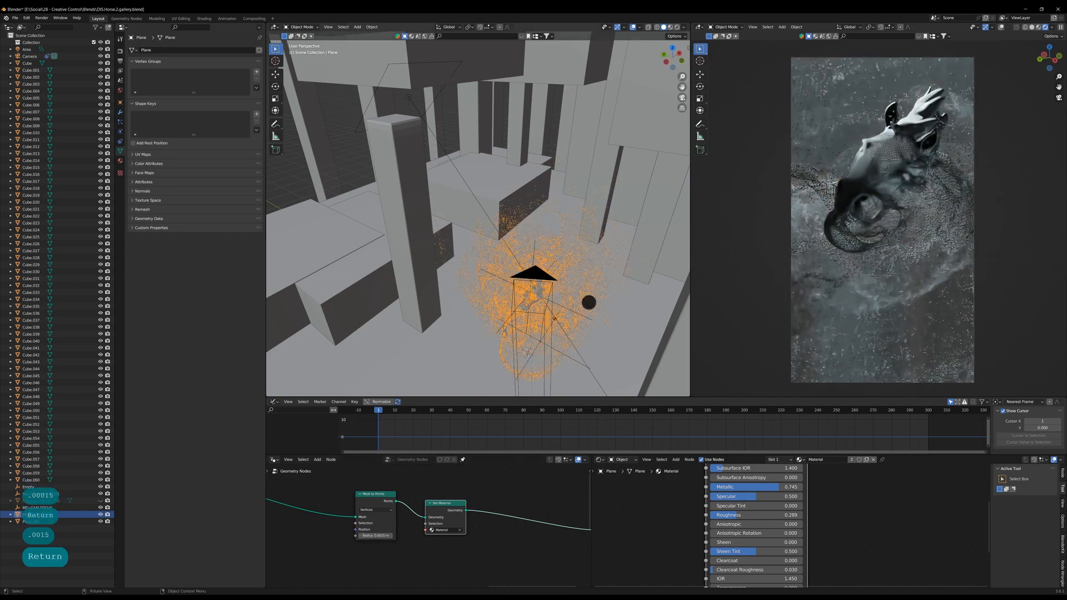
Select the Empty that controls the dispersion and insert a Location & Rotation keyframe on the starting frame.
middle_drag(588, 300, 518, 259)
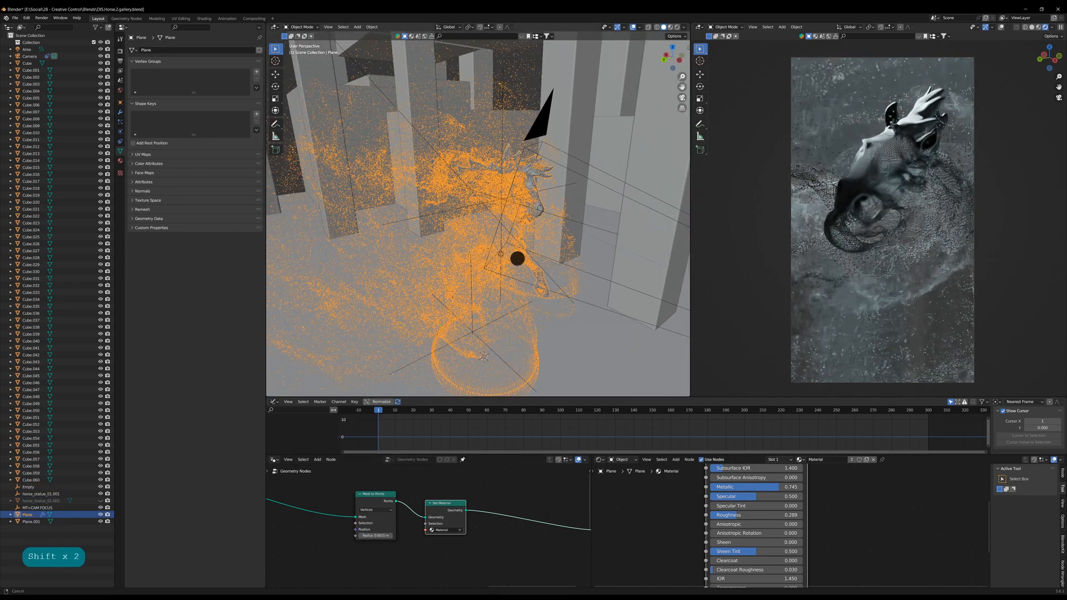
click(29, 487)
key(i)
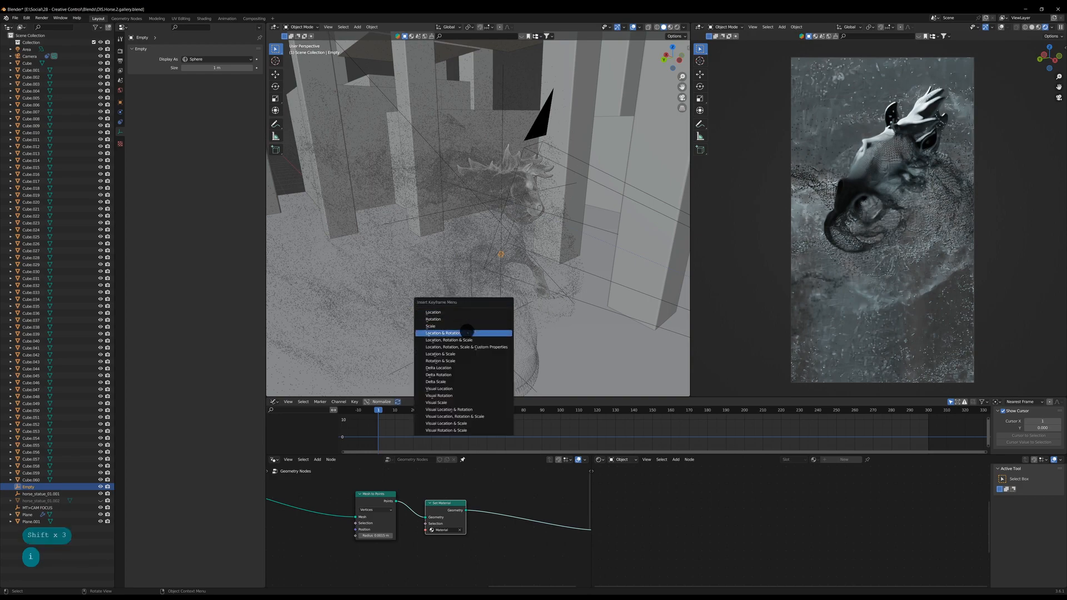
click(465, 330)
At frame 300, move the Empty along X until the horse is whole, and keyframe it there.
key(shift+Right)
key(g)
key(x)
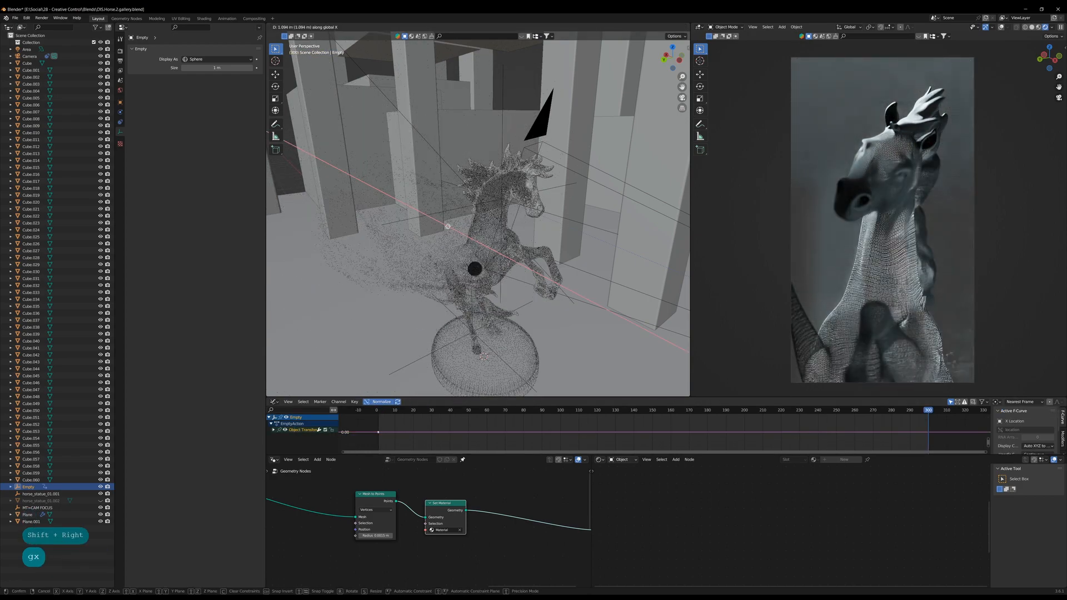
middle_drag(537, 340, 511, 274)
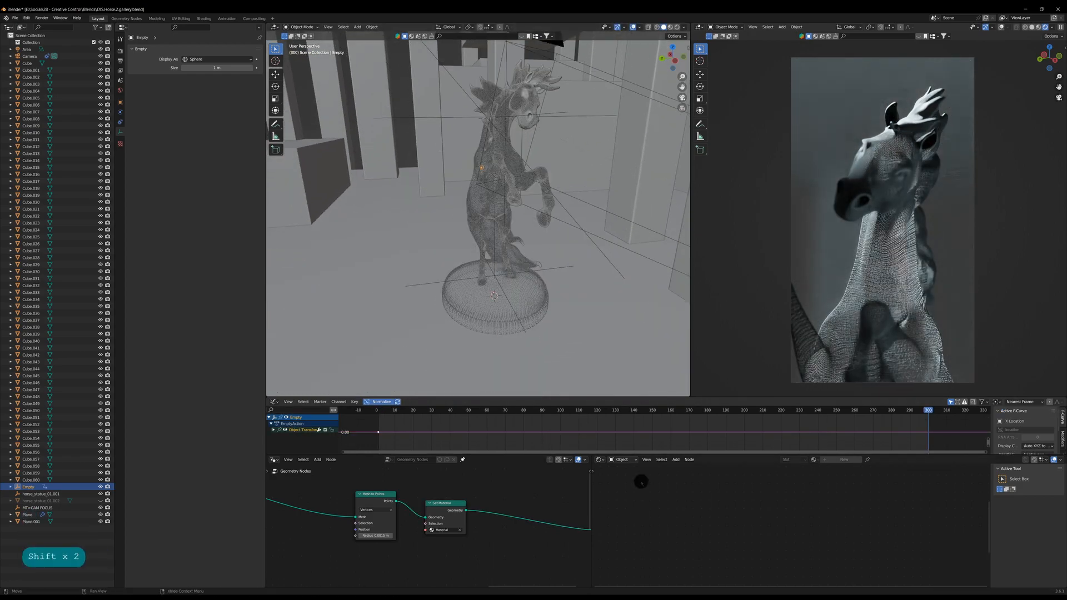
key(i)
click(580, 281)
scroll(448, 438, down, 4)
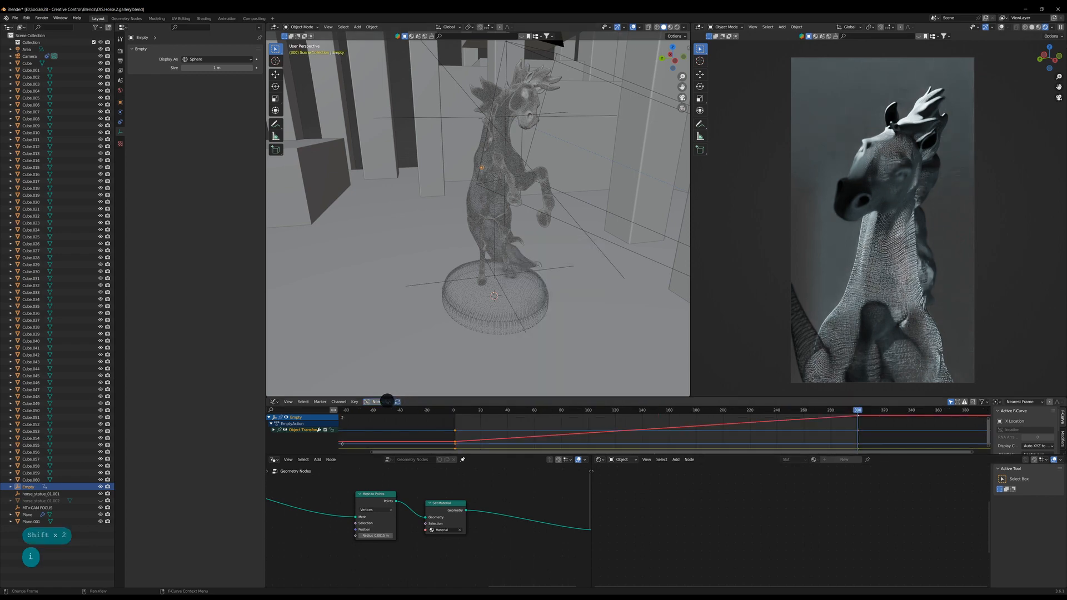
click(382, 401)
scroll(553, 439, down, 1)
Switch the Shader Editor to the Asset Browser and add the Volume cube from the My Creations library.
click(501, 276)
click(599, 460)
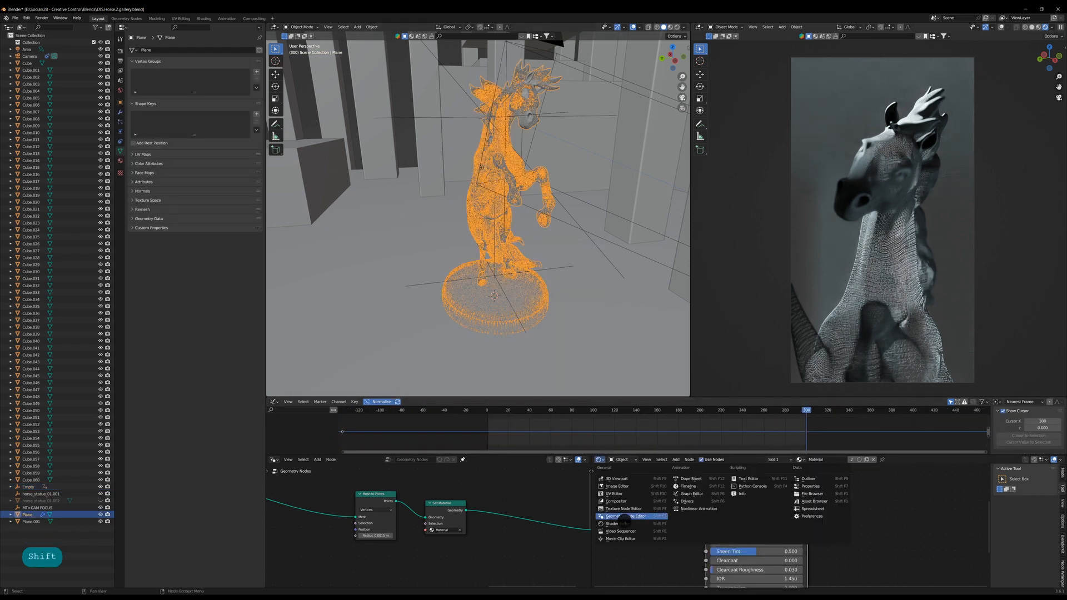
click(813, 494)
click(596, 459)
click(813, 500)
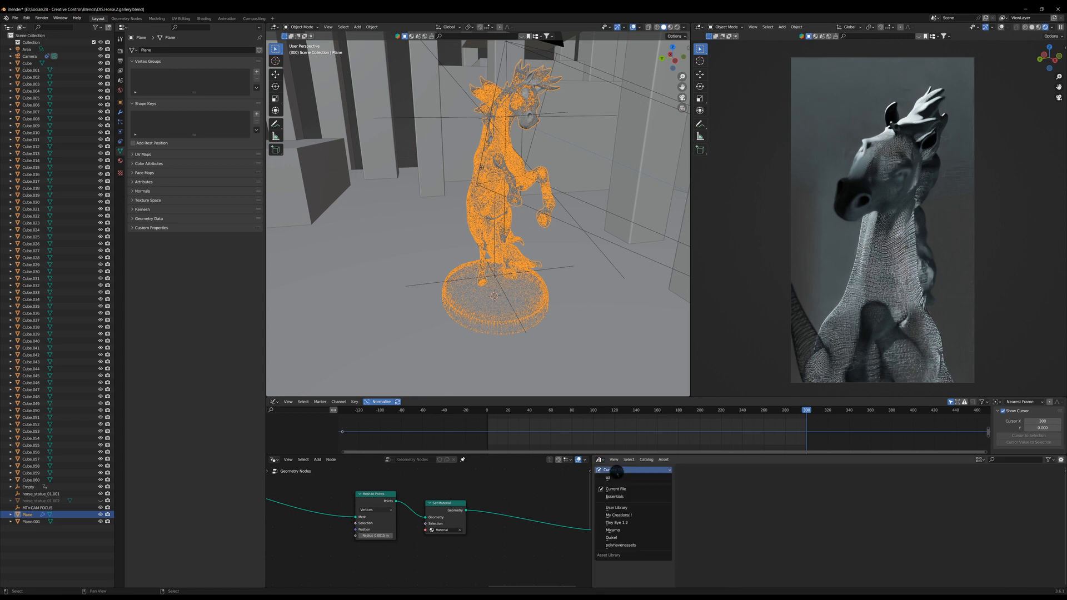
drag(767, 484, 591, 310)
Move the volume cube along Z over the gallery and set its viewport display to Wire.
scroll(588, 306, down, 13)
key(g)
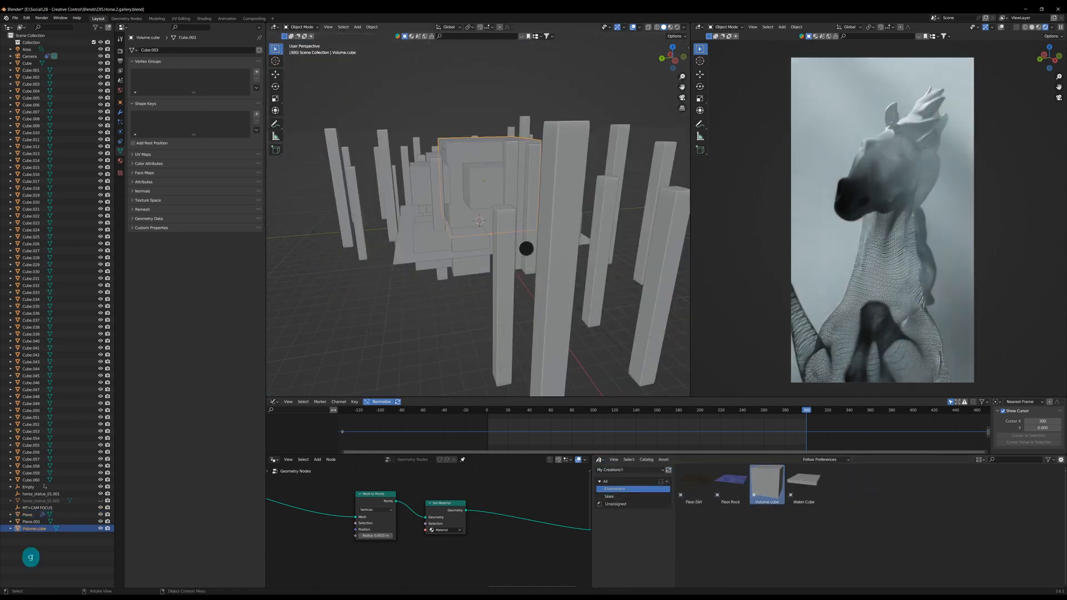
key(z)
click(522, 250)
click(120, 103)
click(151, 223)
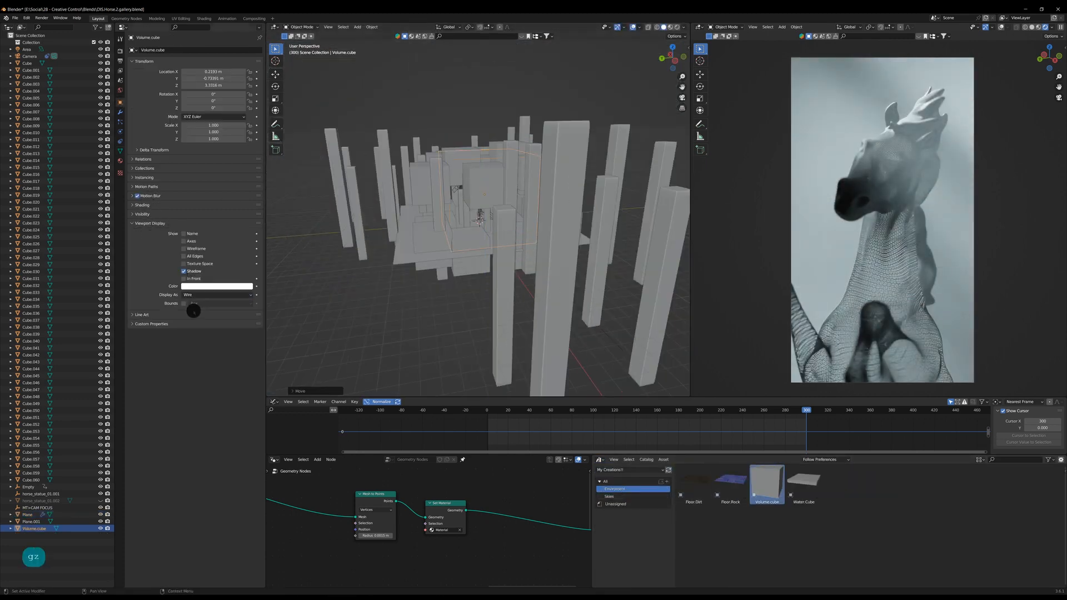
click(141, 214)
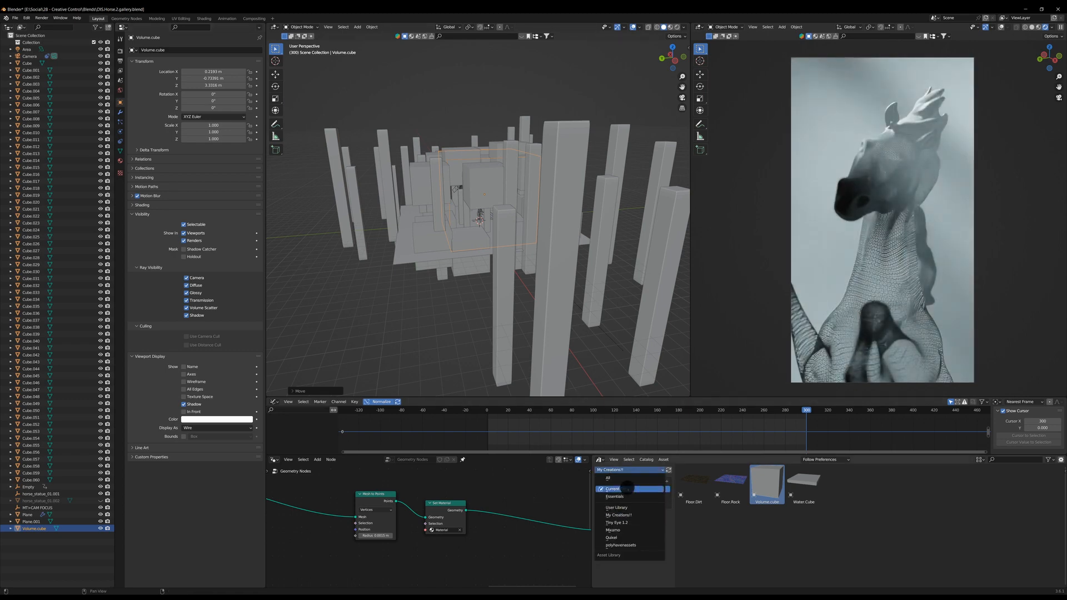
Open the volume cube's shader nodes and set the Color Ramp stop at position 0.677 to value 0.025.
click(600, 459)
click(622, 523)
key(Home)
scroll(773, 548, up, 4)
click(761, 552)
drag(774, 459, 775, 483)
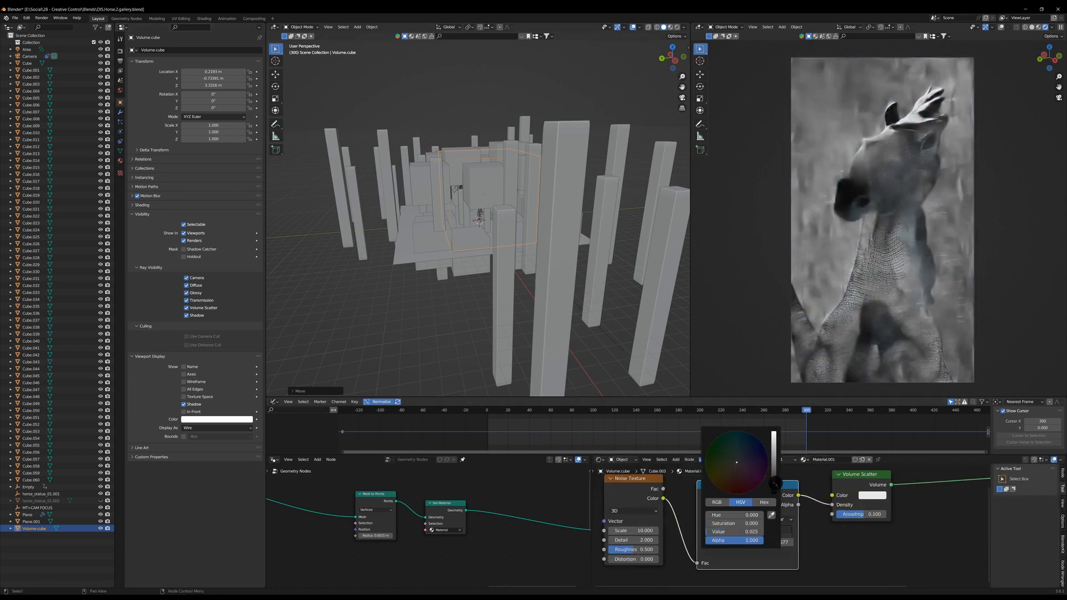
Undo and redo hiding the volume cube to compare the scene with and without fog.
key(ctrl+z)
key(ctrl+shift+z)
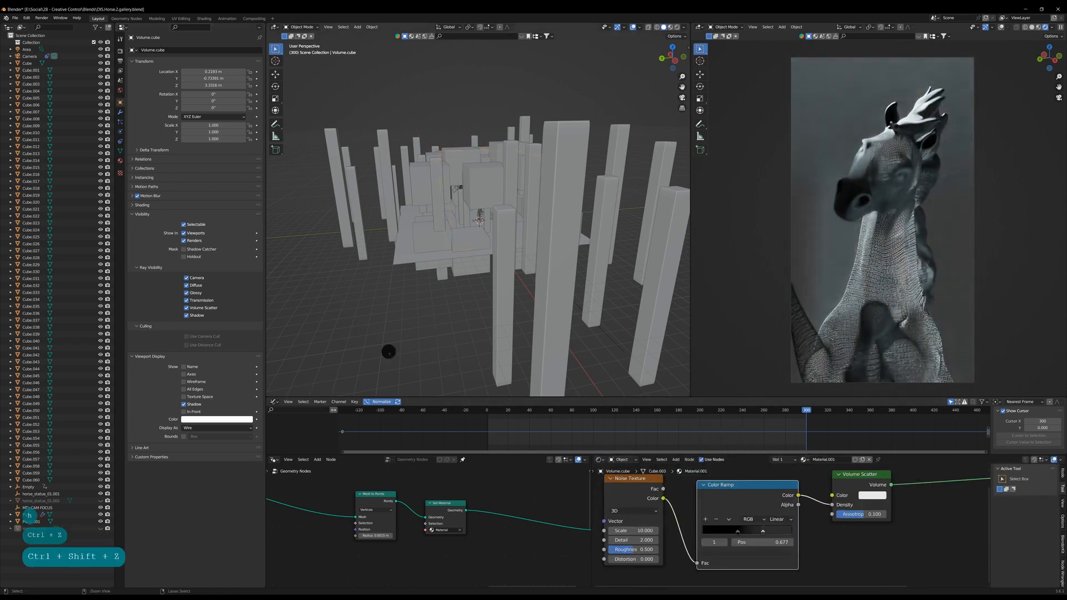
Compare the scene with and without fog once more through undo and redo, and save the file.
key(ctrl+z)
key(ctrl+shift+z)
key(ctrl+z)
key(ctrl+s)
scroll(506, 284, up, 15)
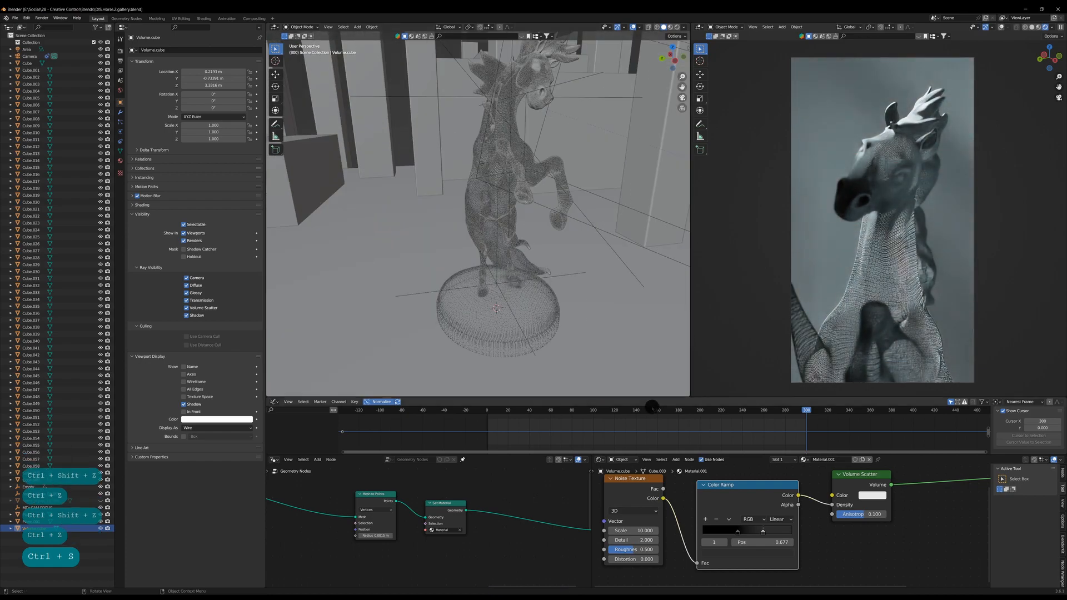
Go to frame 1, select the camera and keyframe its location and rotation.
drag(645, 410, 595, 410)
key(shift+Left)
shift+middle_drag(619, 188, 572, 236)
click(553, 289)
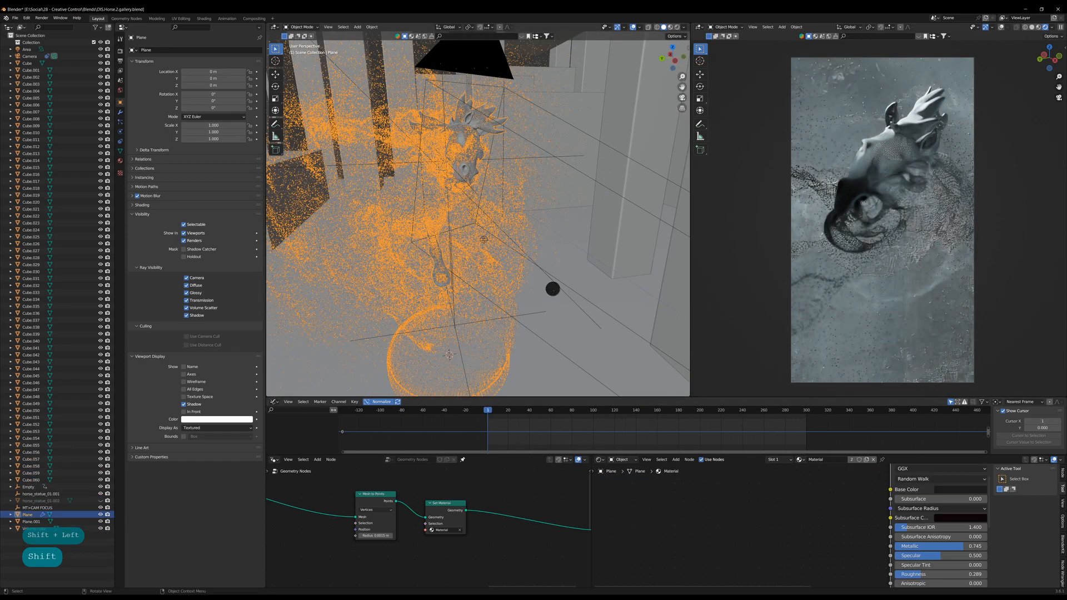
click(508, 238)
key(i)
At frame 300, reframe the horse by moving the camera along its local Z axis and orbiting it around the statue.
key(shift+Right)
middle_drag(881, 233, 851, 260)
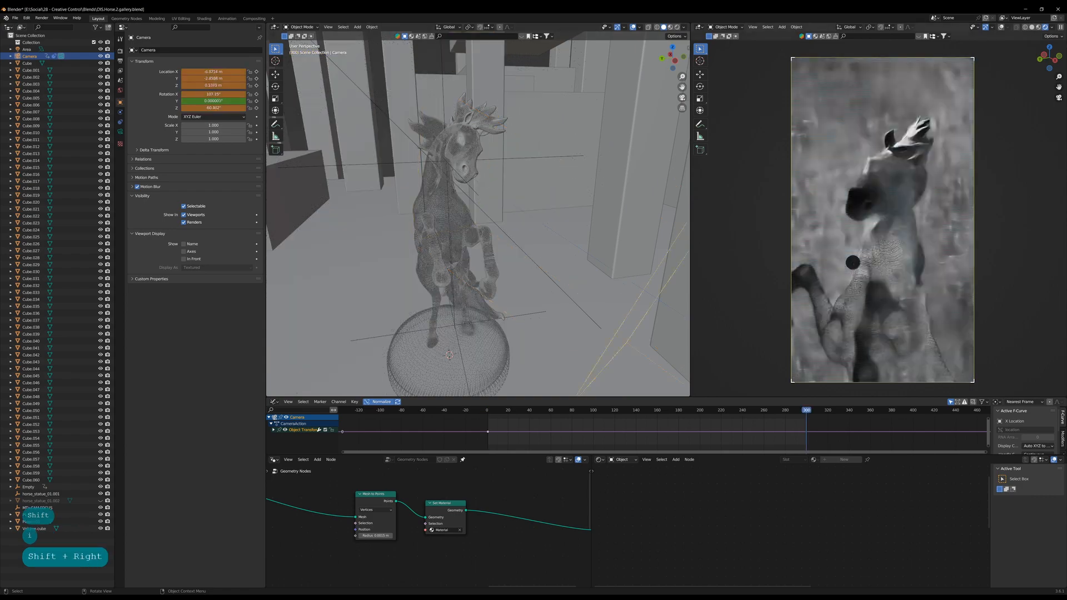
key(shift+Right)
middle_drag(467, 300, 592, 285)
key(g)
click(612, 285)
key(g)
key(z)
key(z)
click(582, 281)
middle_drag(889, 244, 844, 241)
middle_drag(622, 243, 612, 281)
middle_drag(833, 229, 896, 236)
middle_drag(398, 219, 484, 231)
shift+middle_drag(484, 231, 435, 258)
At frame 300, lower the MT+CAM FOCUS empty along Z and keyframe it.
key(Down)
click(445, 149)
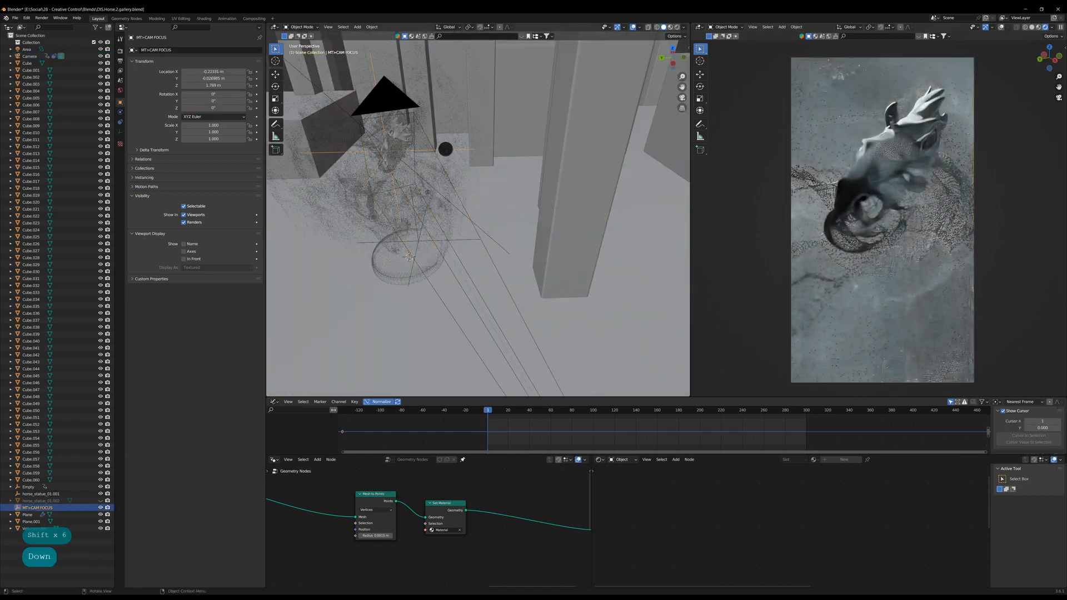
key(shift+Right)
key(g)
key(z)
click(457, 245)
key(i)
click(460, 247)
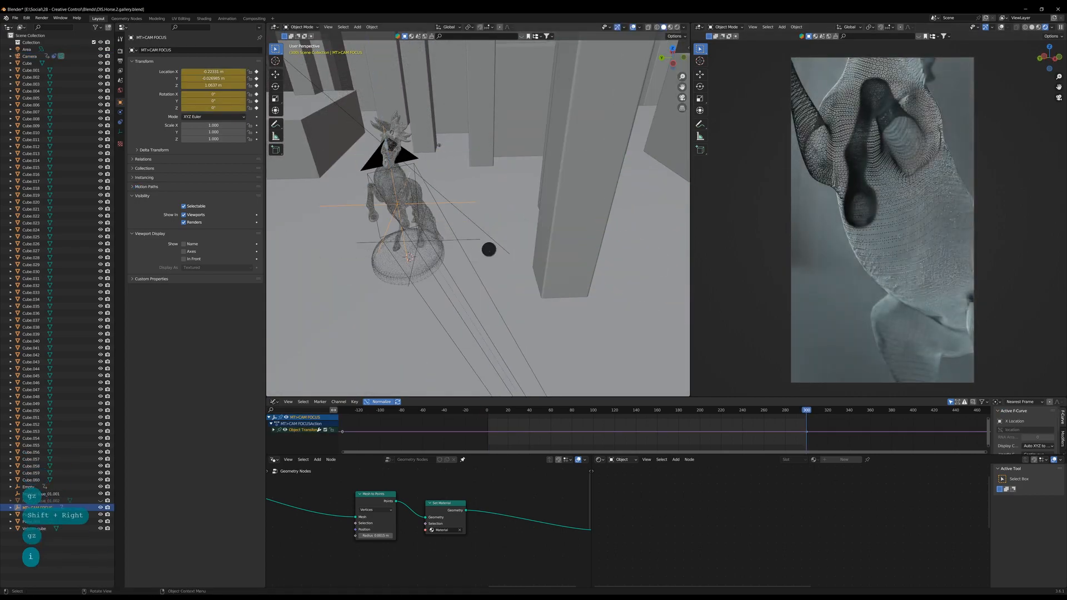
Try to reframe the horse at frame 300 by moving the camera along Y and along its local Z.
middle_drag(491, 250, 534, 262)
click(559, 158)
key(g)
key(y)
click(268, 195)
click(491, 284)
key(g)
click(489, 264)
key(g)
key(z)
key(z)
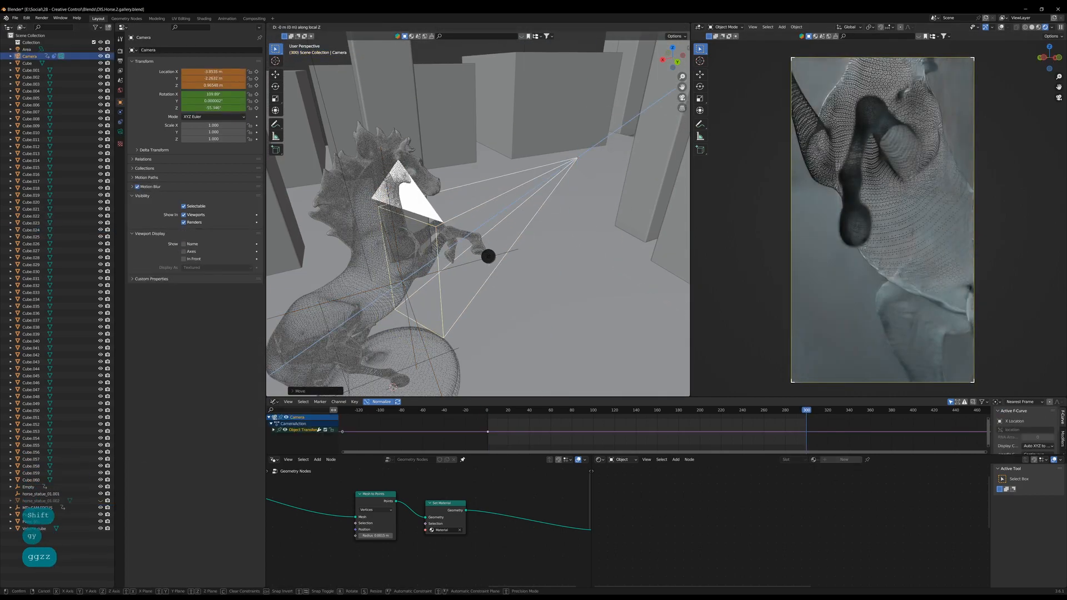
click(561, 232)
Duplicate a gallery block several times and place the copies around the statue.
middle_drag(448, 258, 565, 262)
click(501, 208)
key(shift+d)
click(556, 228)
key(shift+d)
click(494, 239)
key(shift+d)
At frame 1, raise the MT+CAM FOCUS empty along Z to the horse's head and keyframe it.
key(shift+Left)
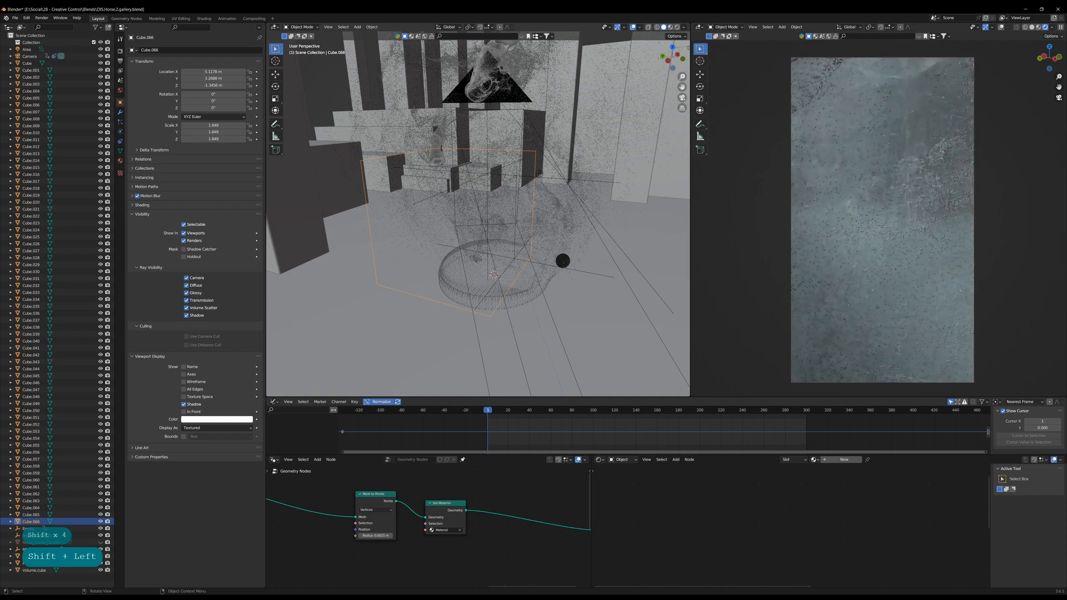
click(492, 179)
key(g)
key(z)
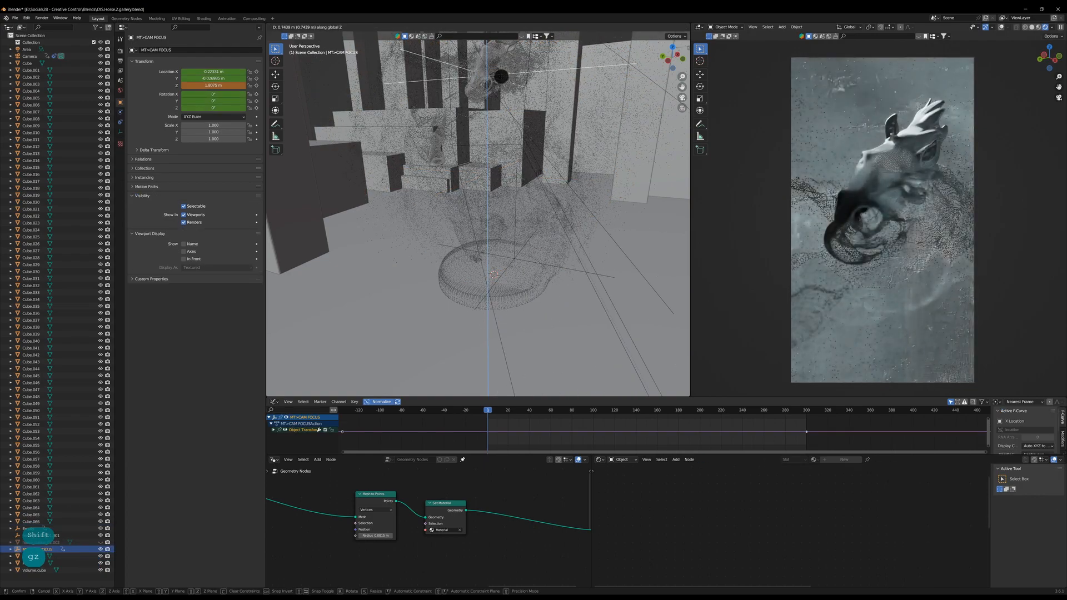
click(502, 77)
key(i)
At frame 300, move the camera along Z and back along its local Z to frame the whole statue, and keyframe it.
key(shift+Right)
click(510, 208)
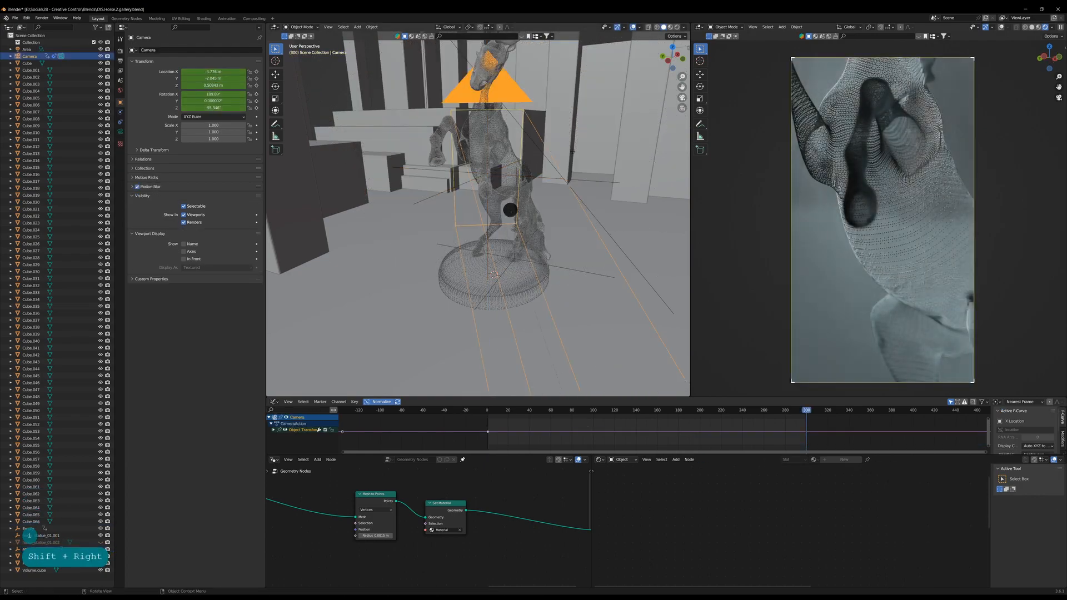
middle_drag(510, 209, 564, 255)
key(g)
key(z)
click(595, 229)
key(g)
key(z)
key(z)
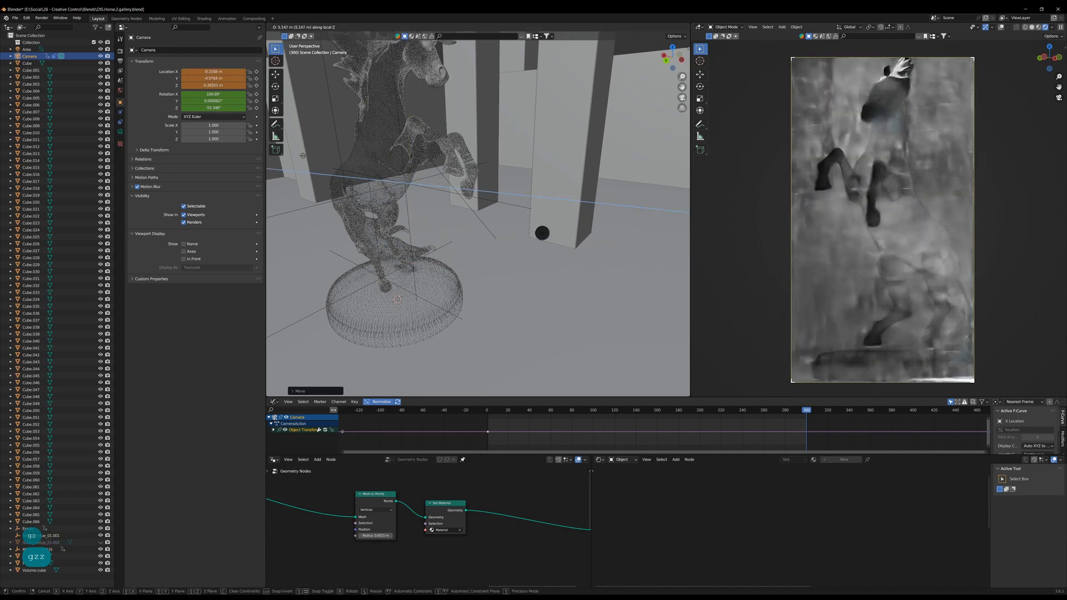
click(539, 243)
key(i)
click(536, 246)
Keyframe the camera's focal length at frame 1 and return to frame 300.
shift+middle_drag(638, 291, 534, 321)
middle_drag(534, 322, 576, 316)
click(120, 132)
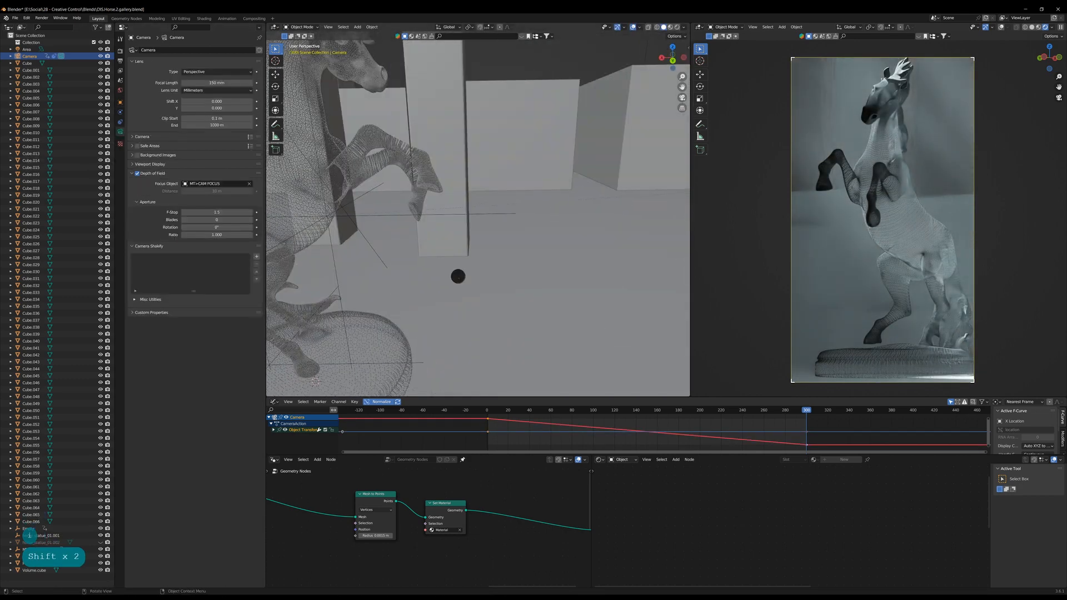
key(Down)
key(i)
key(Up)
Try a 120 mm focal length at frame 300, settle on 100 mm and keyframe it.
double_click(215, 82)
text(120)
key(Return)
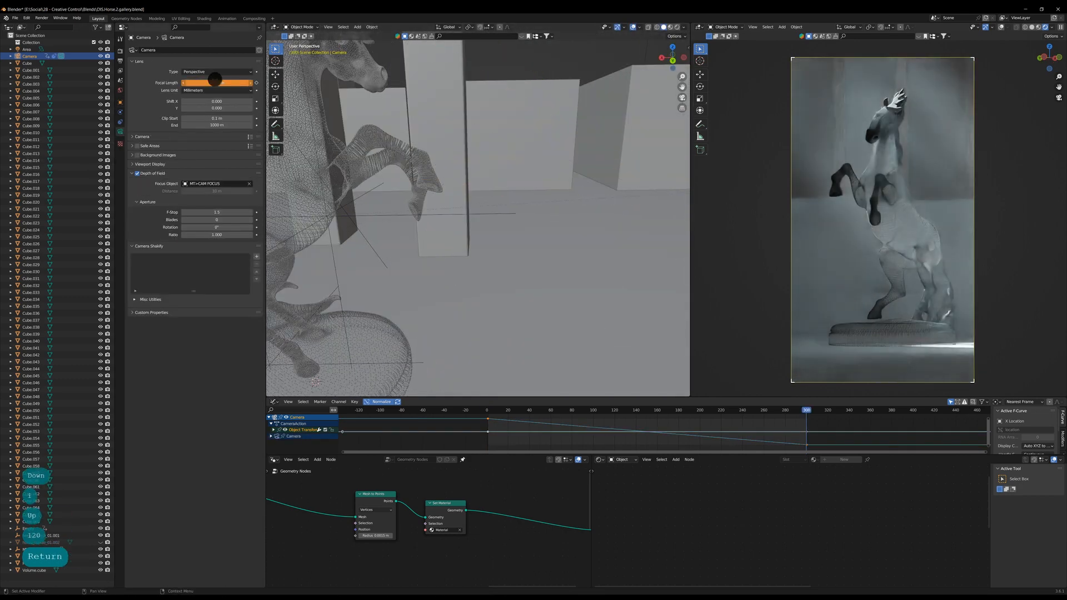
double_click(214, 83)
text(100)
key(Return)
key(i)
Add a Bump node to the floor plane's material, feed it into the shader's Normal input, and save the file.
click(612, 301)
key(shift+a)
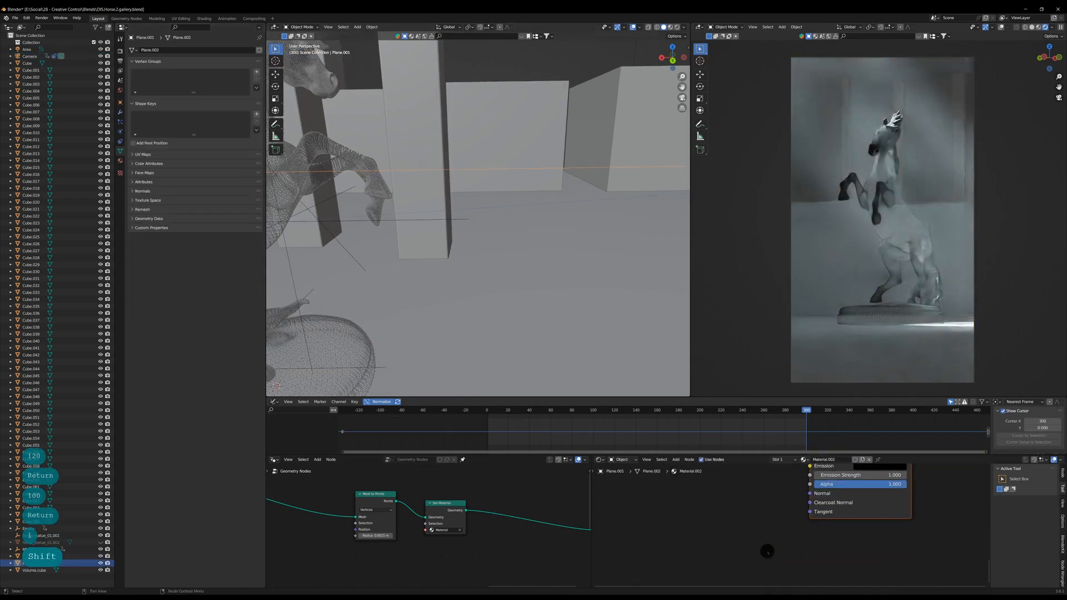
text(bump)
key(Return)
click(745, 496)
key(ctrl+shift+t)
key(ctrl+s)
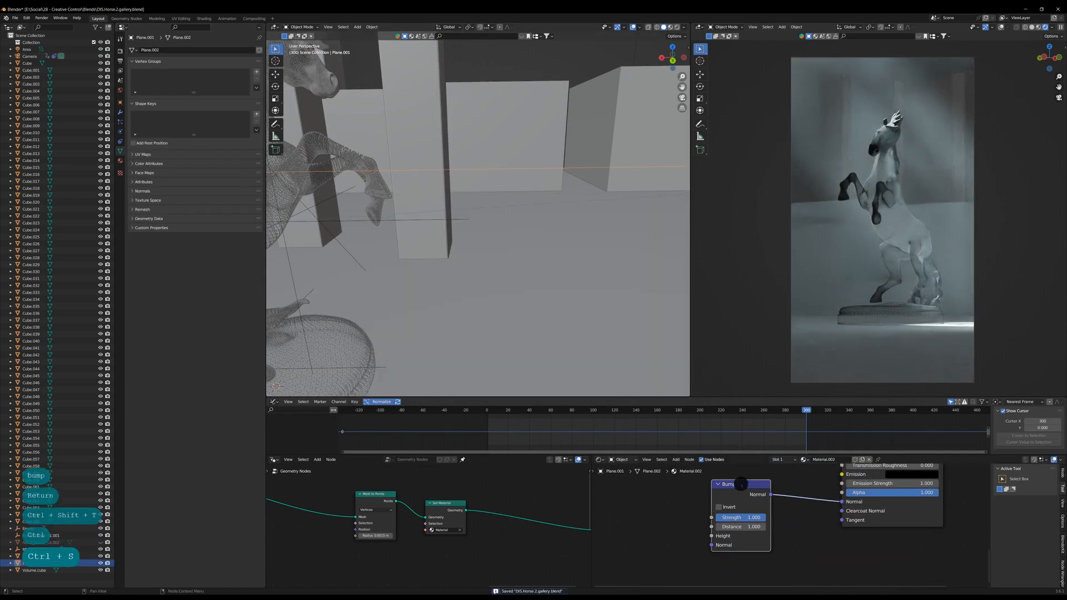
Add a mapped texture setup before the Bump node and switch its Image Texture to a Musgrave Texture.
key(ctrl+t)
key(ctrl+s)
key(shift+s)
mouse_move(694, 543)
click(744, 499)
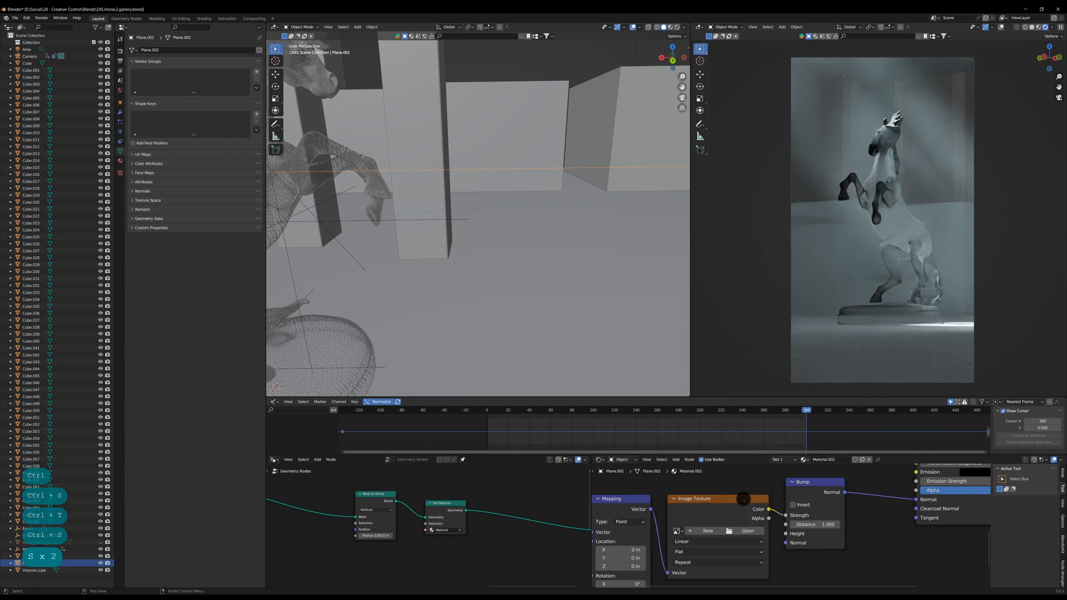
middle_drag(743, 498, 772, 494)
key(shift+s)
mouse_move(722, 511)
click(761, 480)
Set the Musgrave Texture's scale to 500 and relink its Height output to the Bump node's Height input.
drag(740, 495, 754, 485)
double_click(742, 538)
text(500)
key(Return)
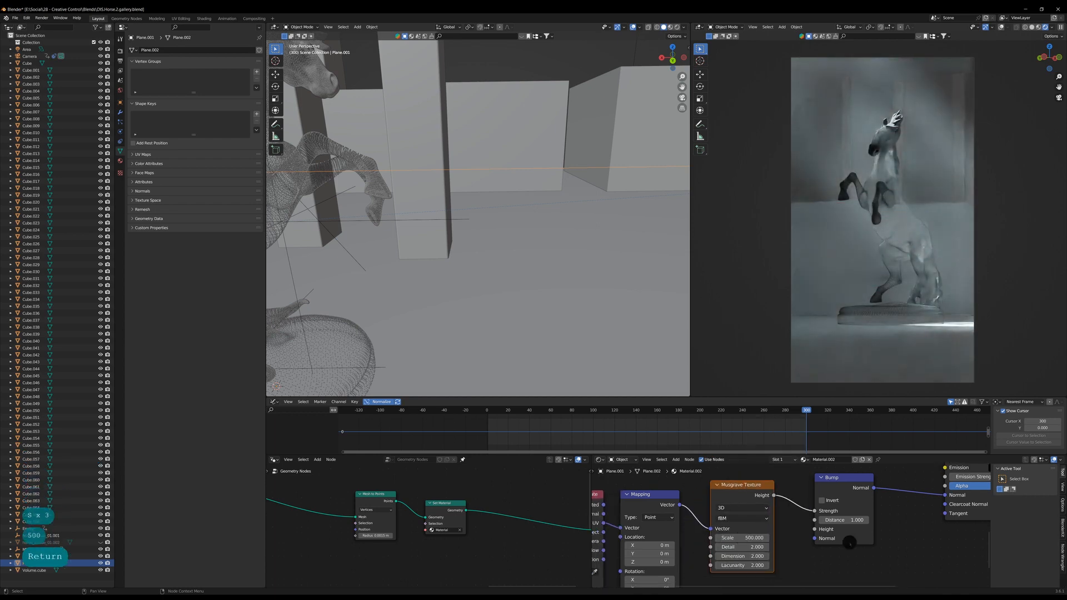
drag(814, 512, 815, 529)
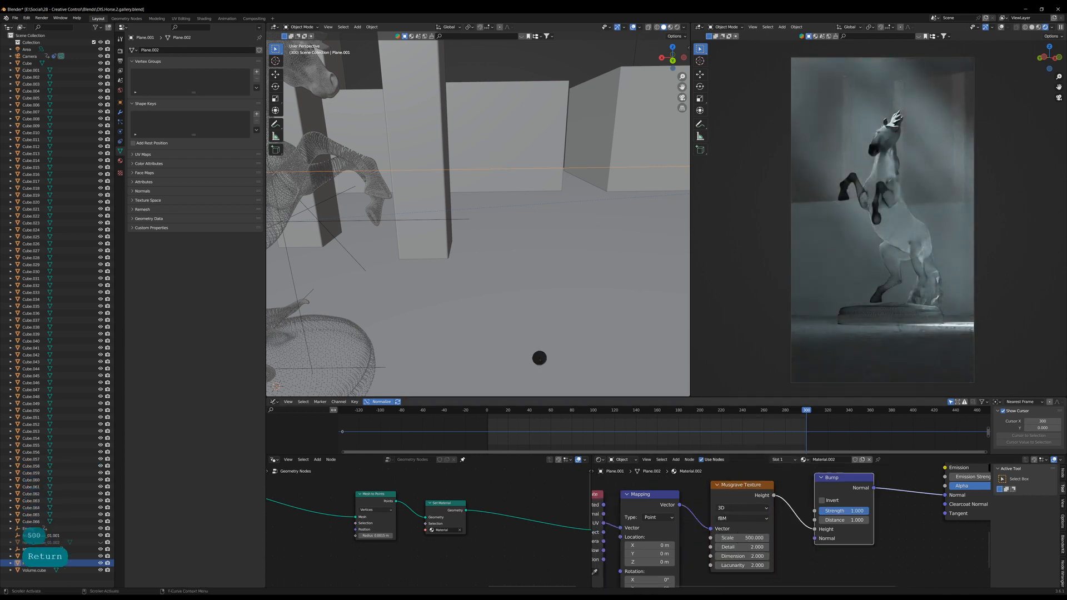
Switch the camera view to Solid shading and play the animation from frame 1.
scroll(539, 358, down, 3)
middle_drag(539, 358, 424, 315)
shift+middle_drag(425, 315, 540, 296)
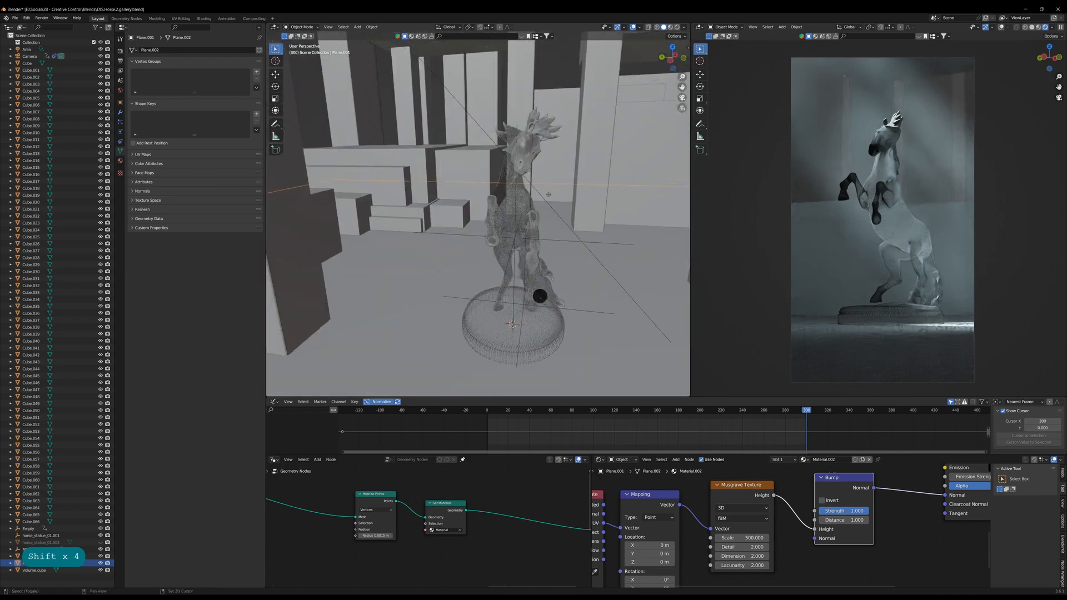
key(shift+Left)
key(z)
key(shift+space)
Mute the statue's Subdivision Surface node, preview the animation and return to frame 1.
click(519, 158)
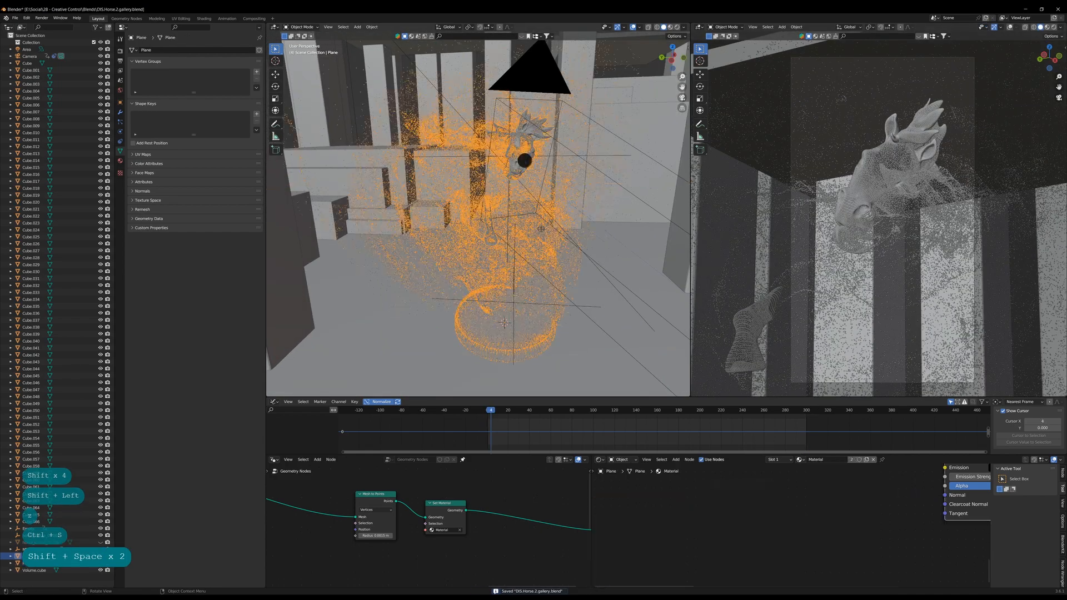
key(shift+space)
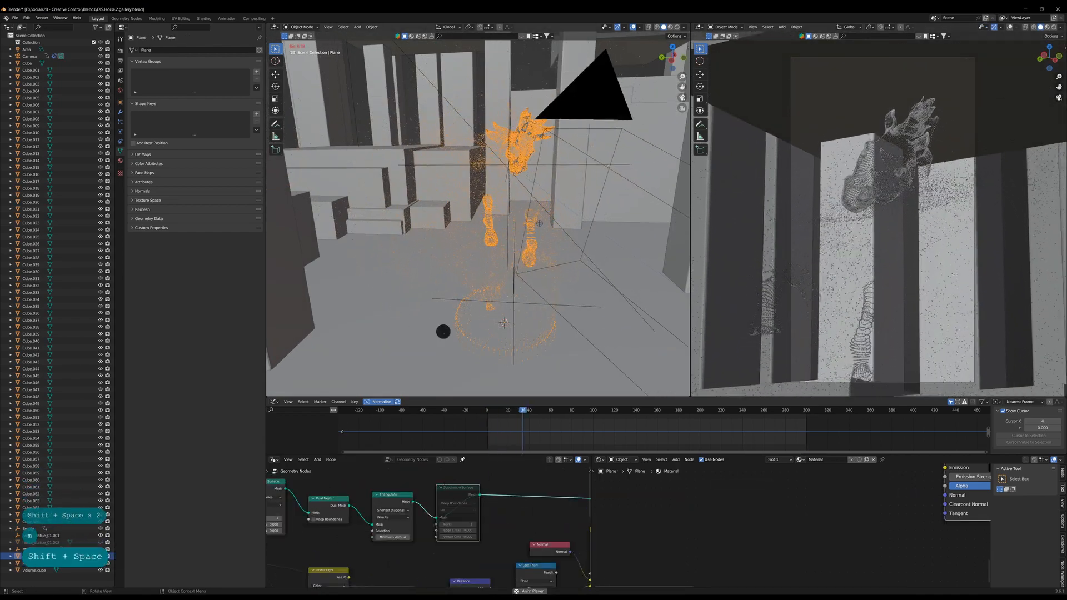
key(shift+space)
key(shift+Left)
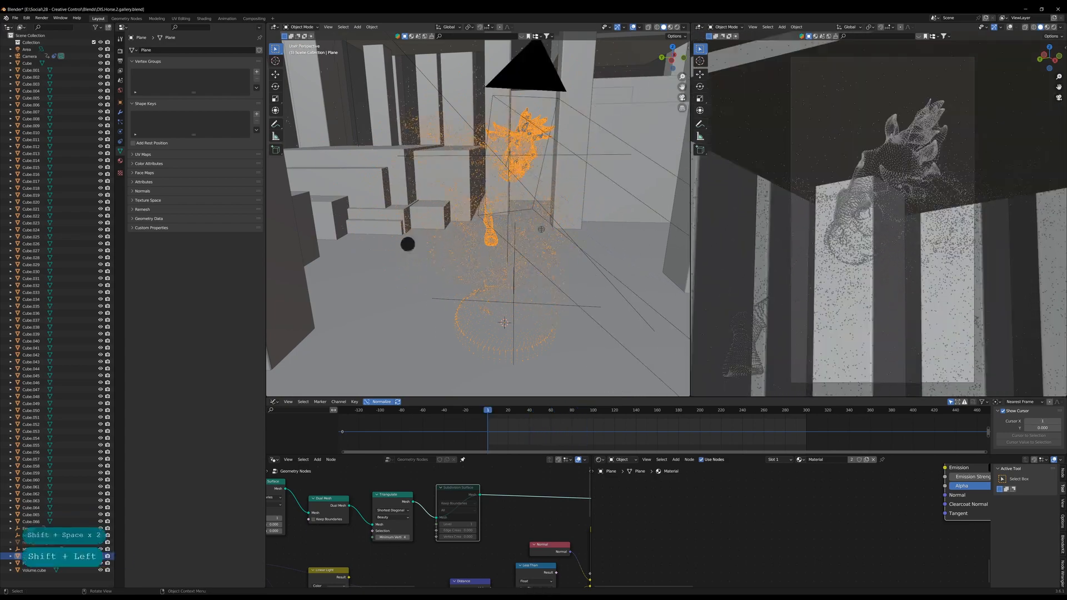
Set the camera's focal length to 200 mm at frame 1, keyframe it and preview the animation.
click(448, 101)
double_click(217, 82)
text(200)
key(Return)
key(i)
key(shift+space)
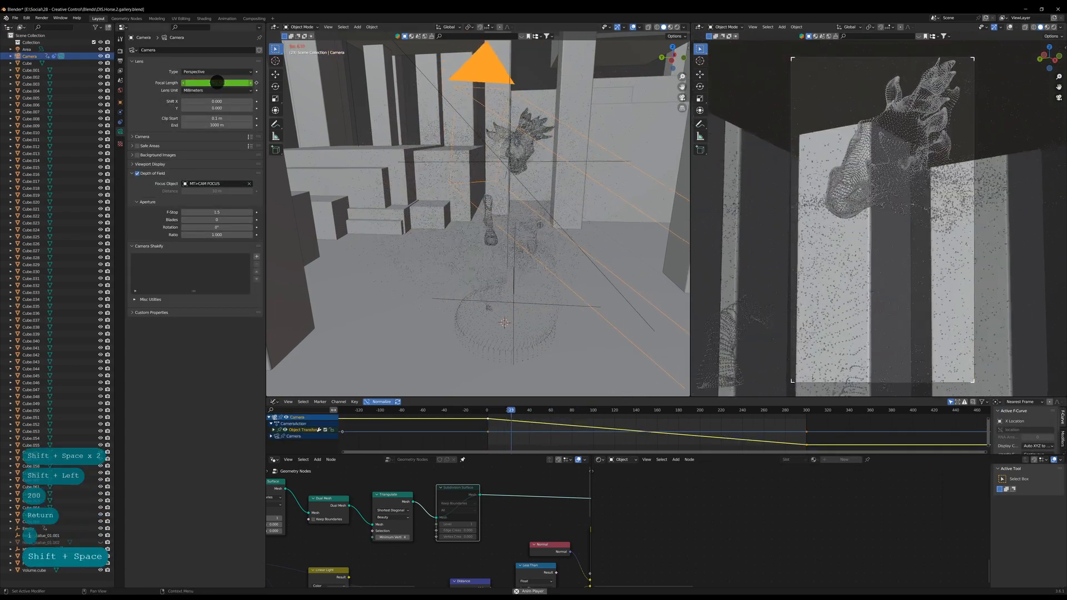
key(shift+space)
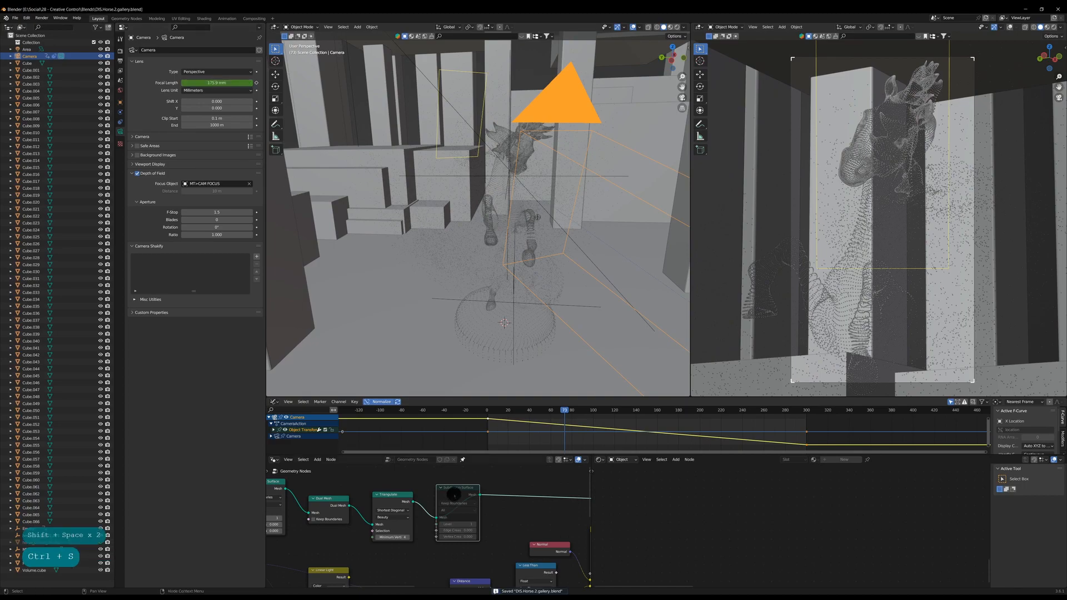
Unmute the Subdivision Surface node and insert a duplicate Dual Mesh node after it, saving the file in between.
key(m)
key(ctrl+s)
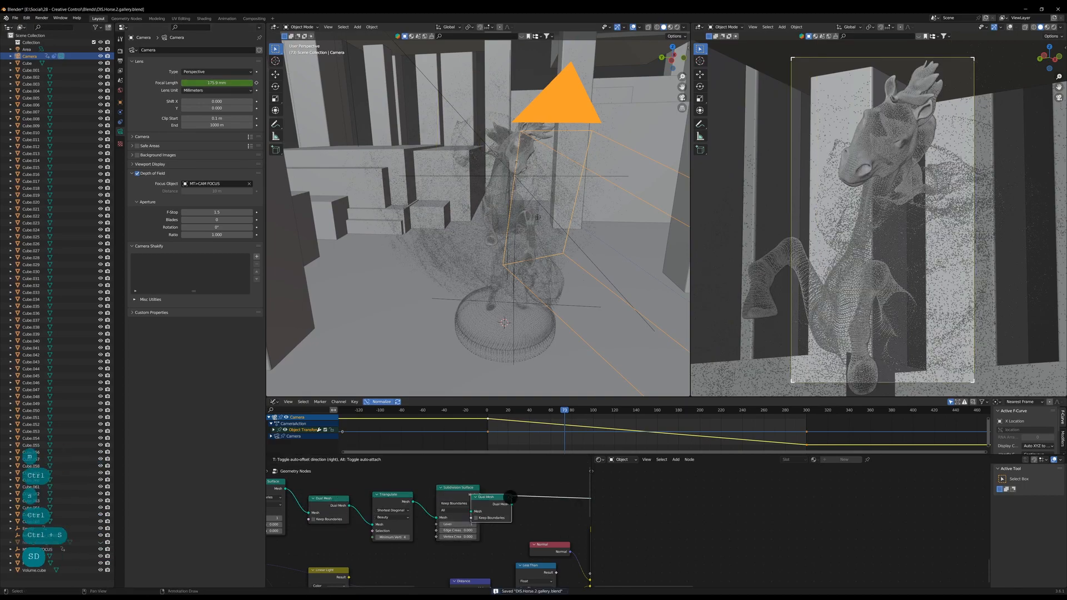
click(512, 492)
Duplicate the Triangulate and Subdivision Surface nodes and insert the copies after the second Dual Mesh node.
middle_drag(520, 511, 477, 511)
scroll(517, 184, up, 5)
shift+middle_drag(517, 183, 612, 278)
scroll(500, 278, up, 2)
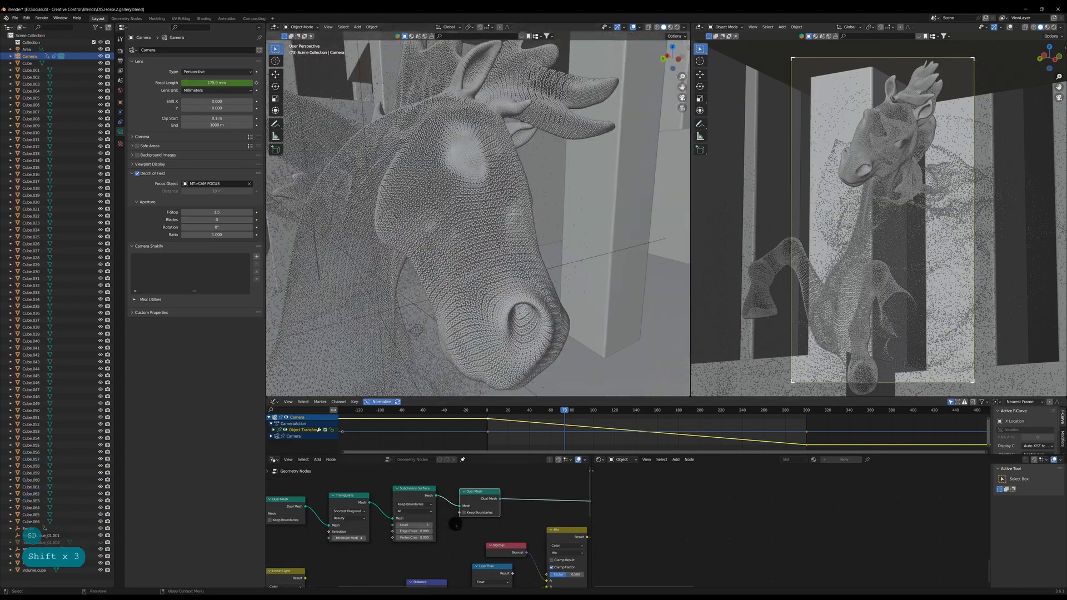
middle_drag(455, 524, 441, 521)
click(324, 496)
key(shift+d)
click(516, 486)
Set the Mesh to Points radius to 0.0005 and go back to frame 1.
middle_drag(521, 511, 311, 567)
click(510, 535)
scroll(462, 517, up, 3)
double_click(462, 517)
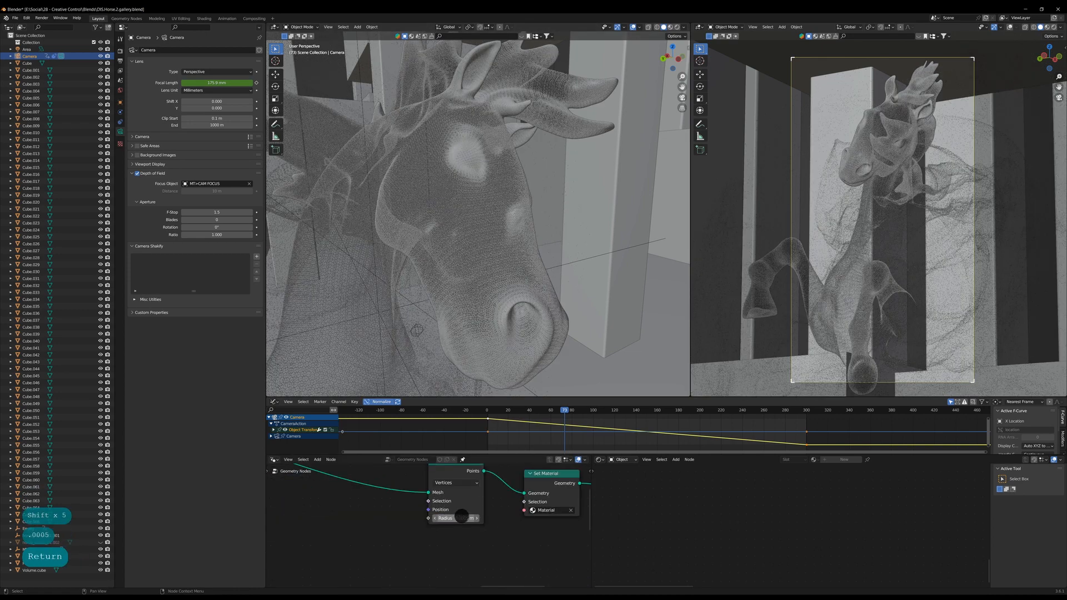
key(shift+Left)
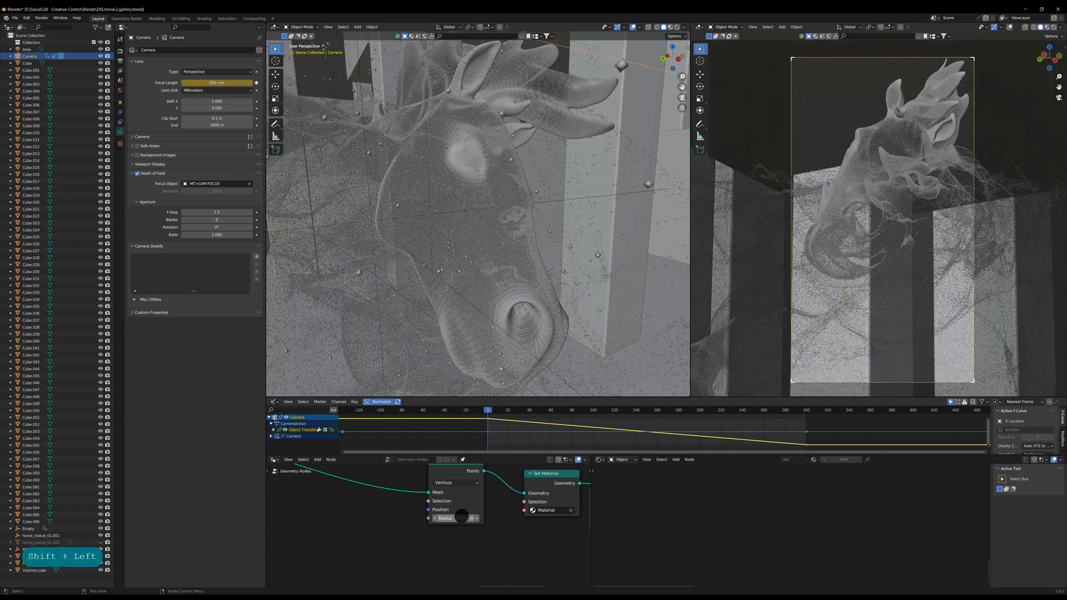
Preview the first Subdivision Surface node's mesh through a Viewer node and move the Viewer above the node chain.
middle_drag(378, 504, 501, 527)
scroll(500, 526, down, 3)
middle_drag(333, 523, 490, 493)
click(404, 498)
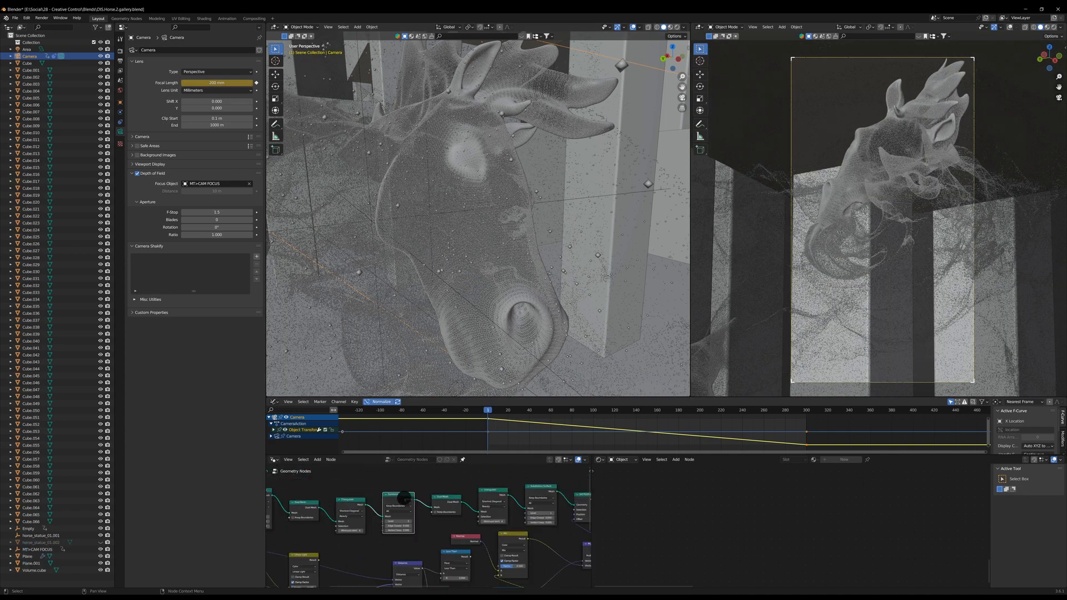
ctrl+shift+click(405, 498)
drag(450, 475, 452, 472)
middle_drag(561, 503, 418, 509)
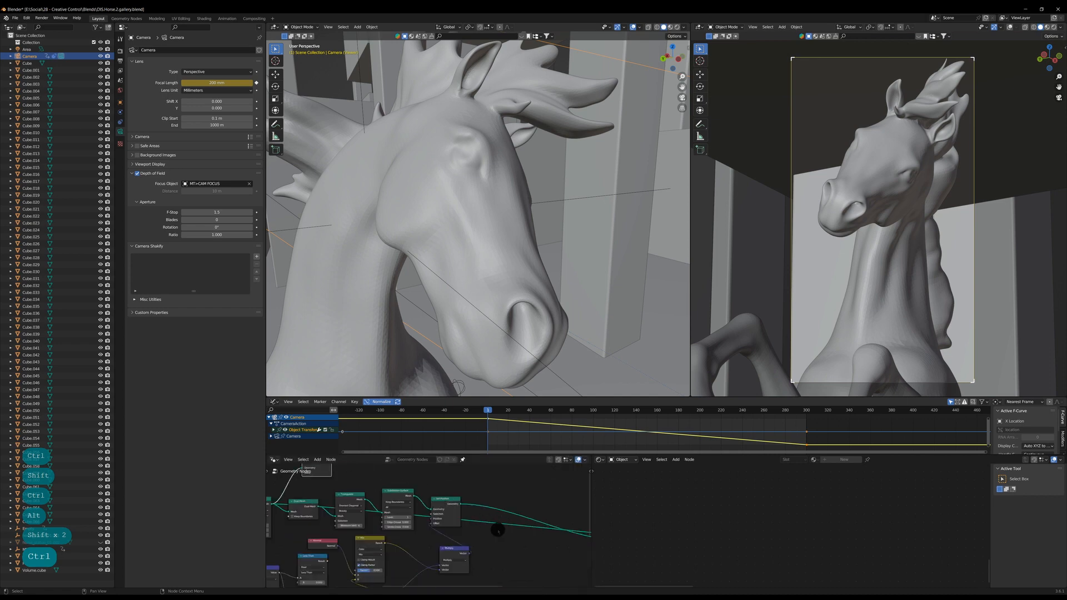
Switch the viewport preview to the final point geometry and back to the first Subdivision Surface node.
middle_drag(498, 529, 306, 506)
ctrl+shift+click(496, 525)
middle_drag(496, 523, 586, 522)
scroll(384, 520, down, 1)
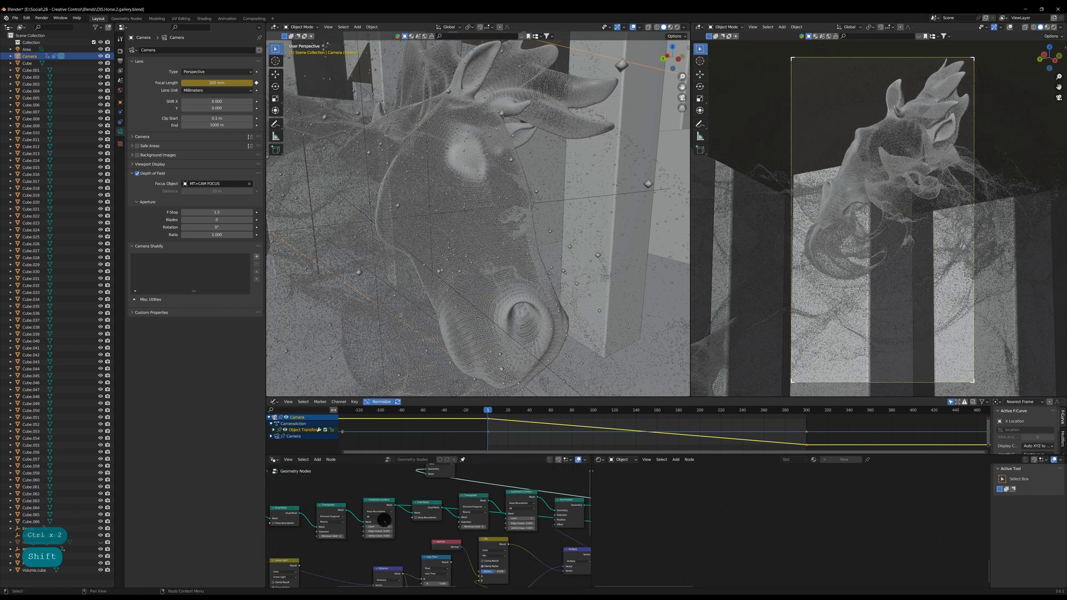
ctrl+shift+click(377, 500)
middle_drag(424, 510, 272, 514)
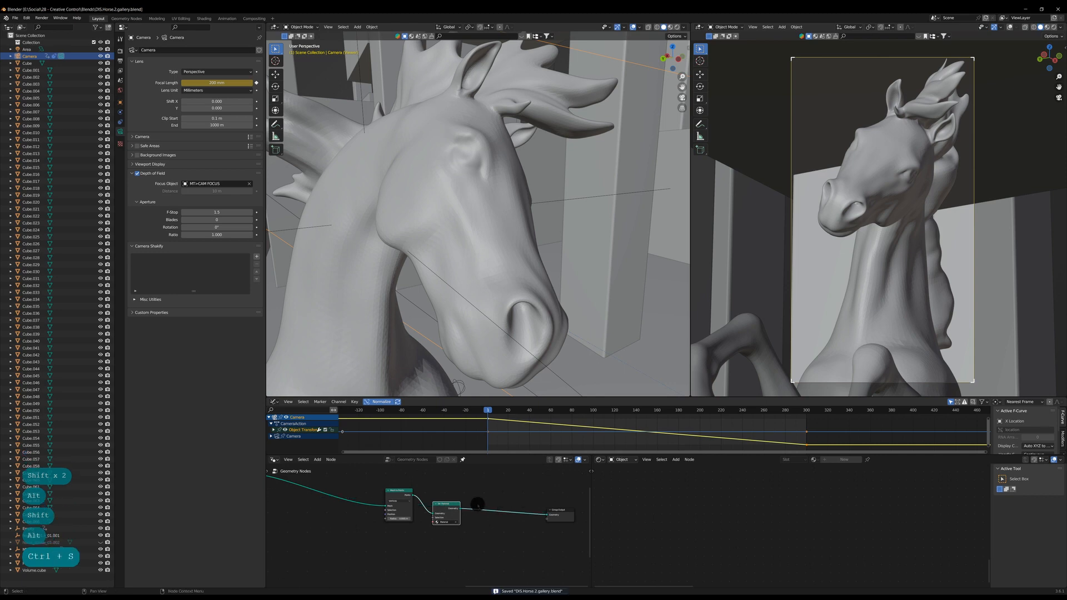
Render frame 1 as a still and render frame 120 into Slot 2.
key(F12)
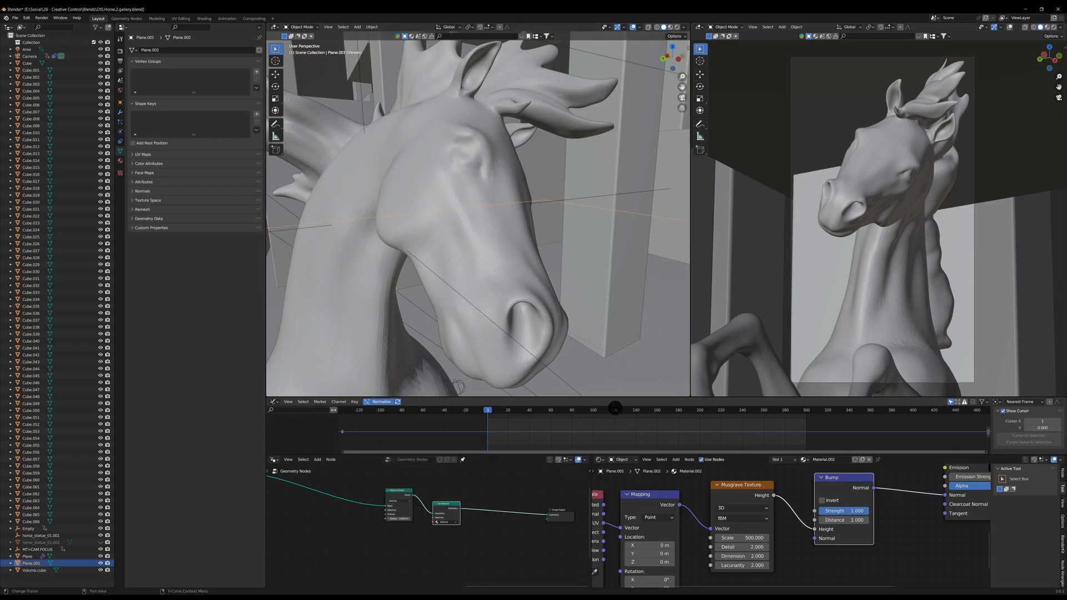
click(614, 410)
key(F12)
key(F12)
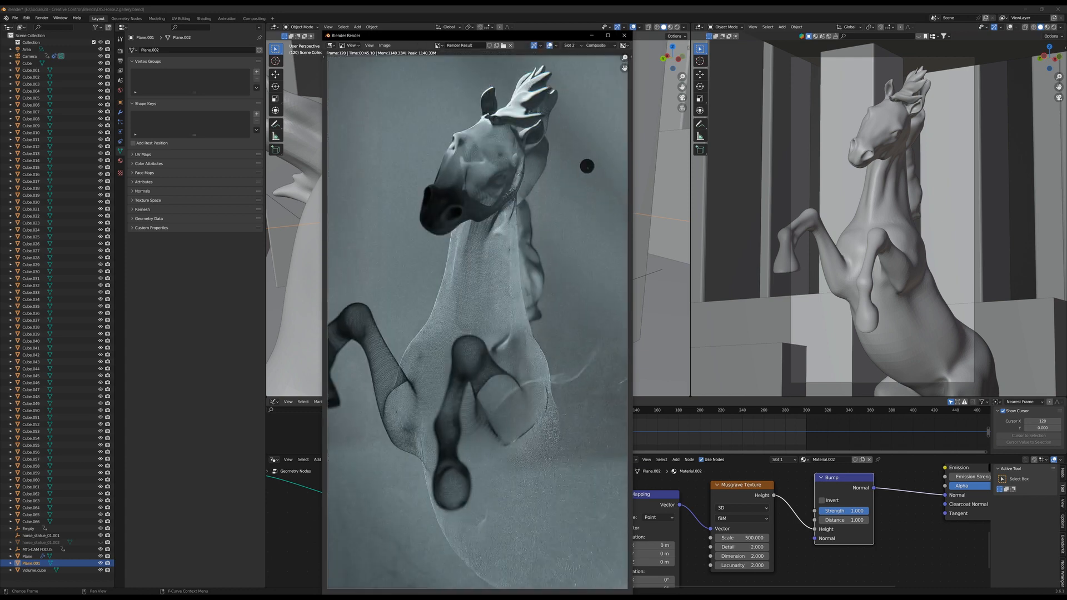
Compare the rendered stills of frames 1 and 120 by cycling the render slots.
scroll(554, 253, down, 1)
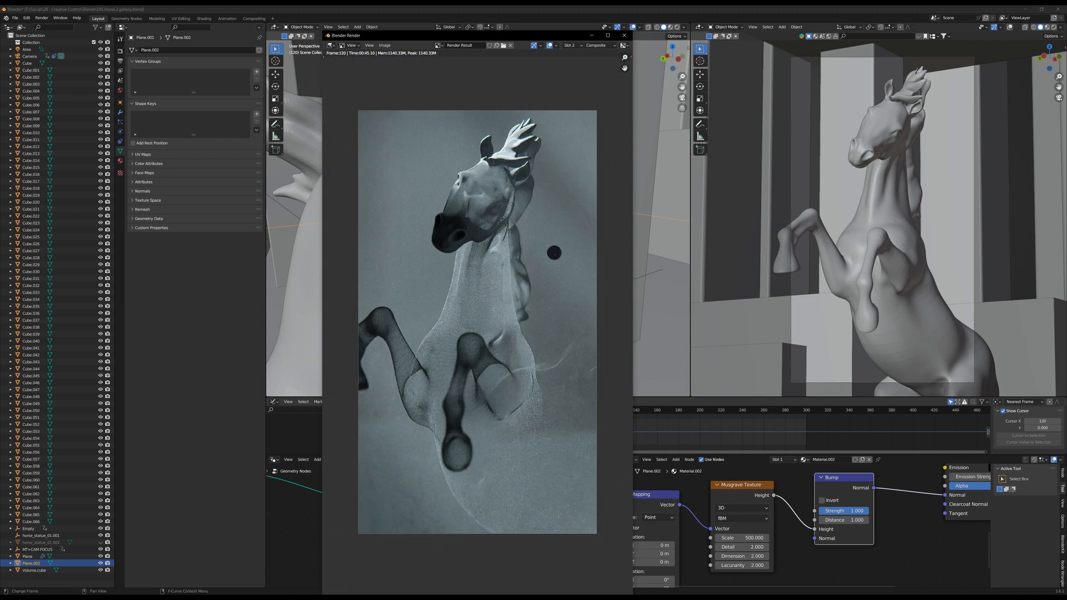
key(j)
key(j)
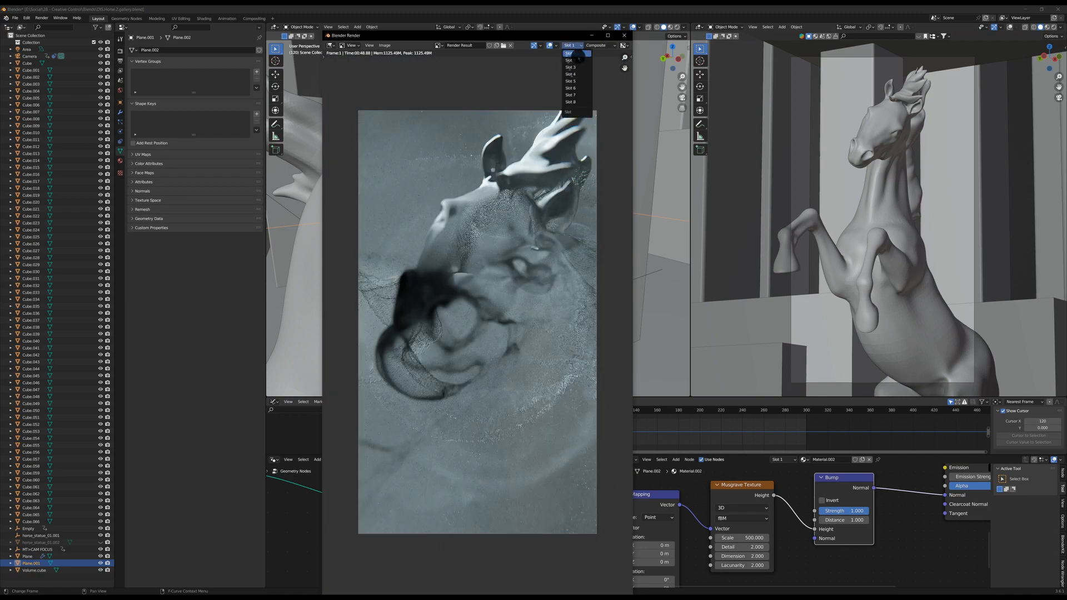
Switch the render display to Slot 3 and close the render window.
click(577, 68)
click(624, 35)
shift+middle_drag(377, 510, 477, 521)
drag(362, 487, 545, 489)
click(474, 518)
middle_drag(517, 525, 357, 519)
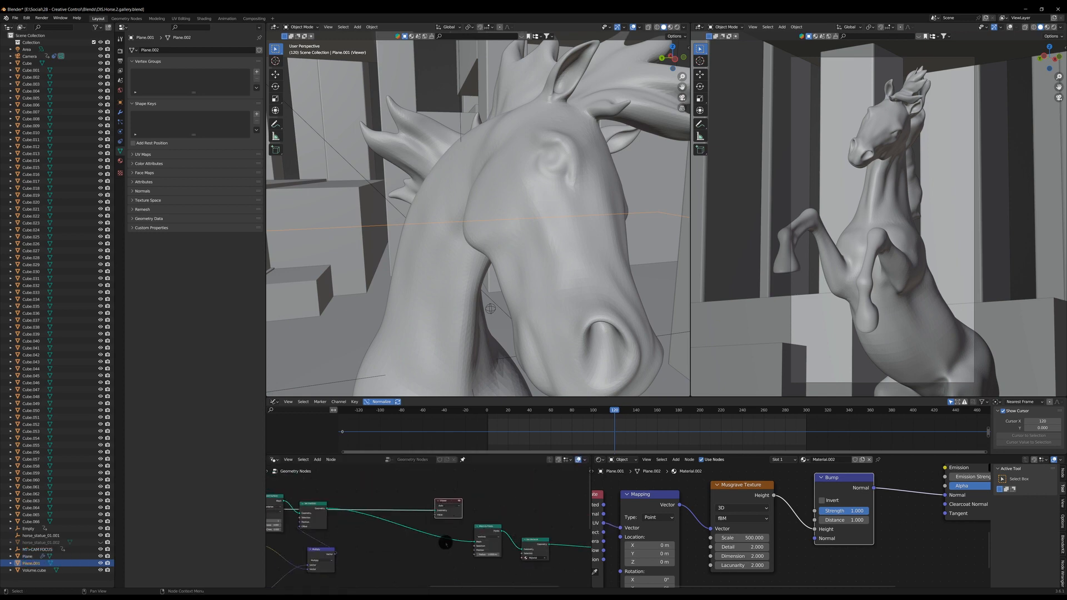
Mute the Subdivision Surface, Dual Mesh and Triangulate nodes and turn off the Viewer node's preview.
click(459, 501)
click(459, 501)
middle_drag(352, 525, 407, 510)
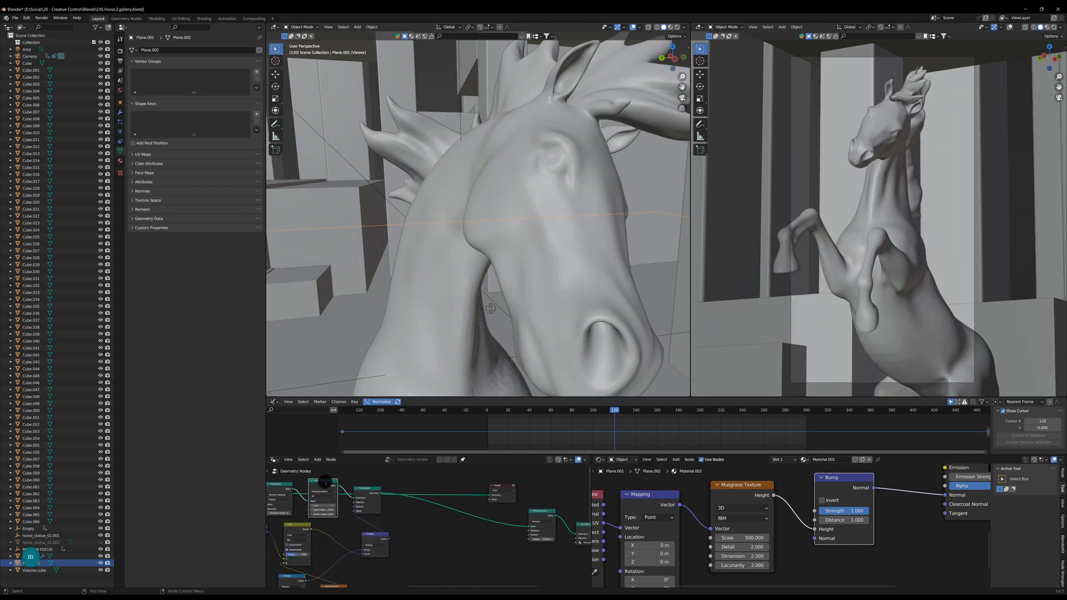
middle_drag(287, 483, 339, 487)
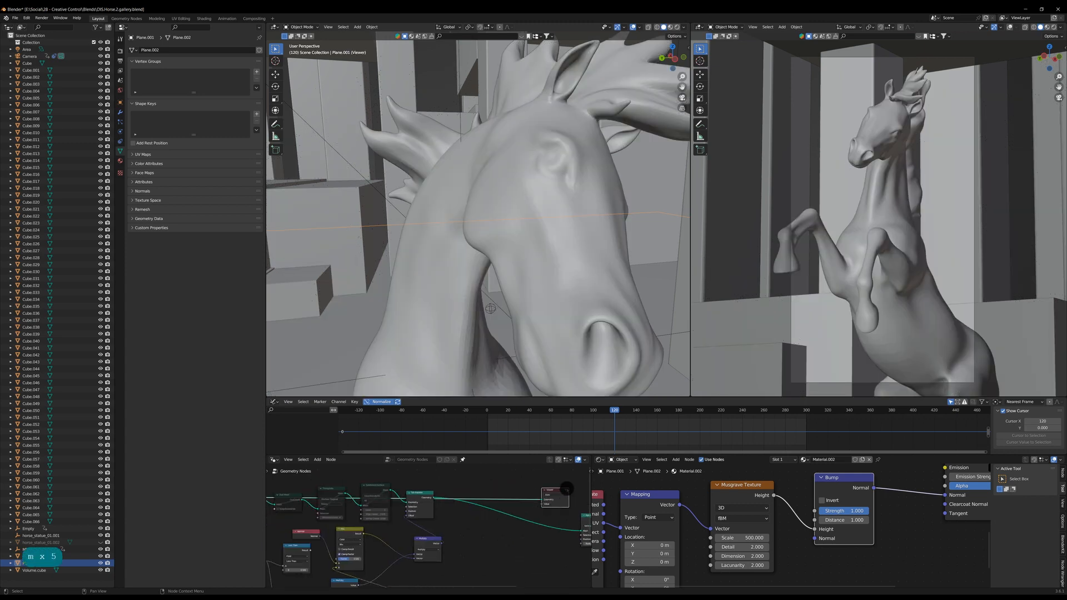
click(566, 490)
middle_drag(465, 544, 626, 548)
click(407, 514)
key(m)
Play the animation from frame 1 to check the lighter point geometry.
key(shift+Left)
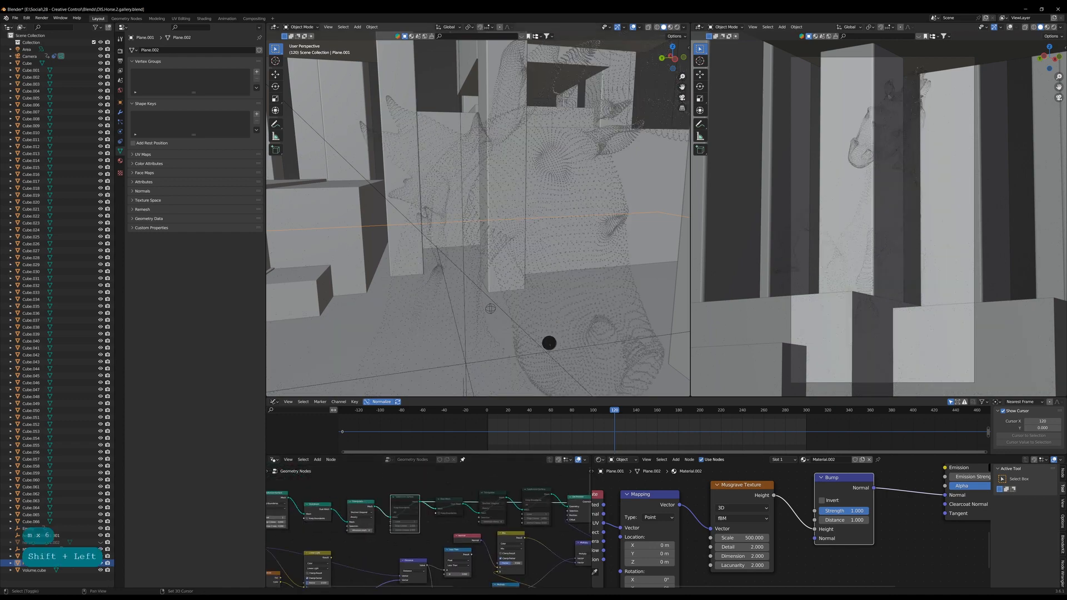
key(shift+space)
key(shift+space)
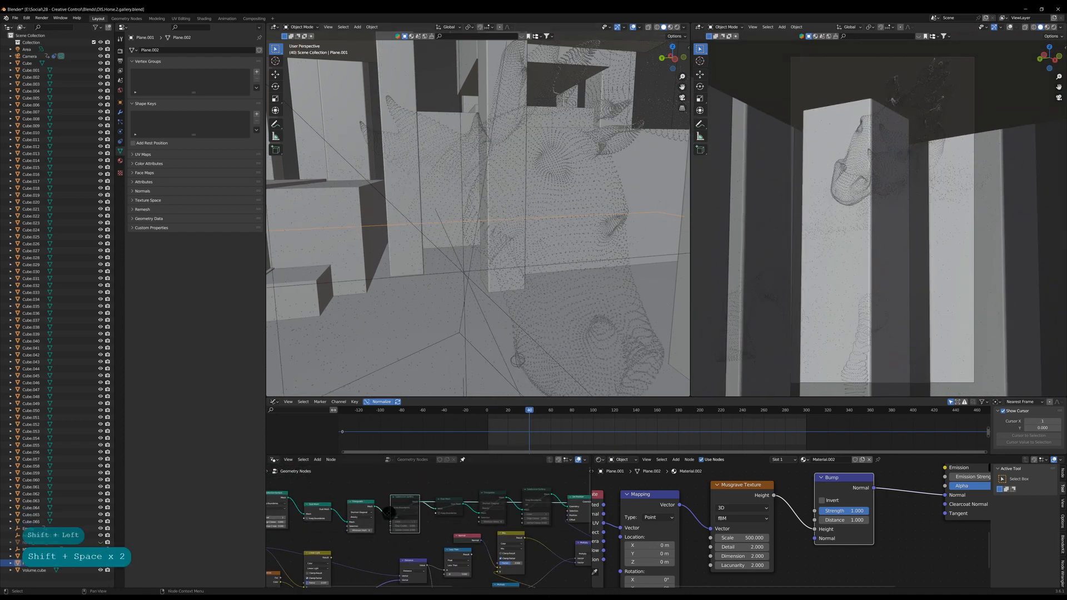
Select the horse point object and set its Mesh to Points radius to 0.01 m.
middle_drag(388, 513, 481, 517)
click(377, 523)
scroll(558, 262, down, 4)
middle_drag(590, 302, 482, 312)
click(505, 214)
key(KP_Decimal)
scroll(481, 312, up, 4)
middle_drag(562, 512, 474, 514)
scroll(467, 545, up, 8)
click(437, 529)
text(.01)
key(Return)
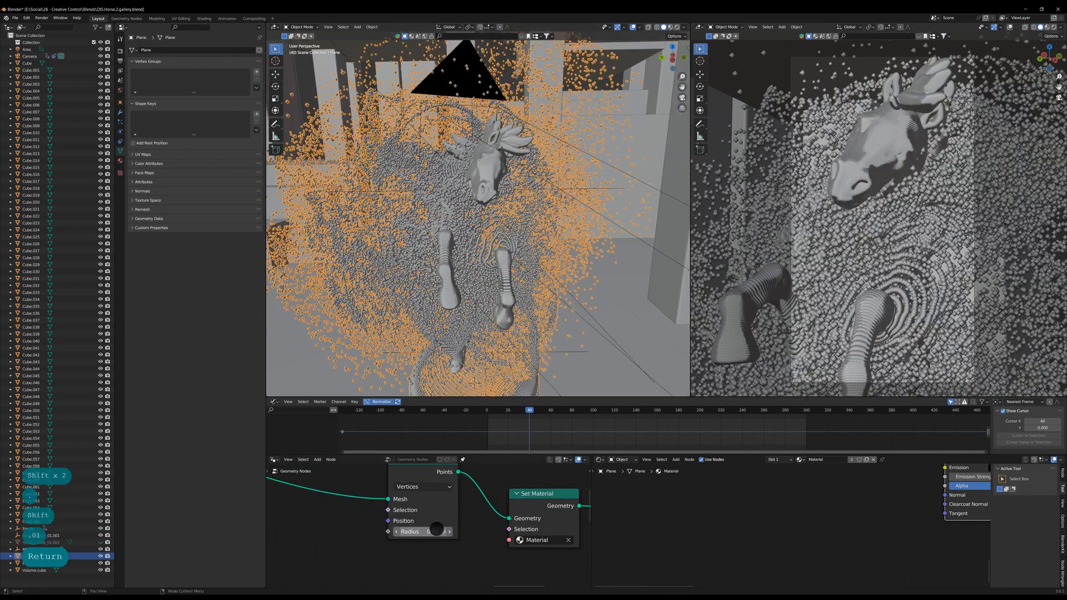
Set the Mesh to Points radius to 0.001 m.
middle_drag(487, 319, 503, 344)
scroll(503, 345, up, 2)
click(428, 532)
text(.001)
key(Return)
middle_drag(528, 293, 524, 314)
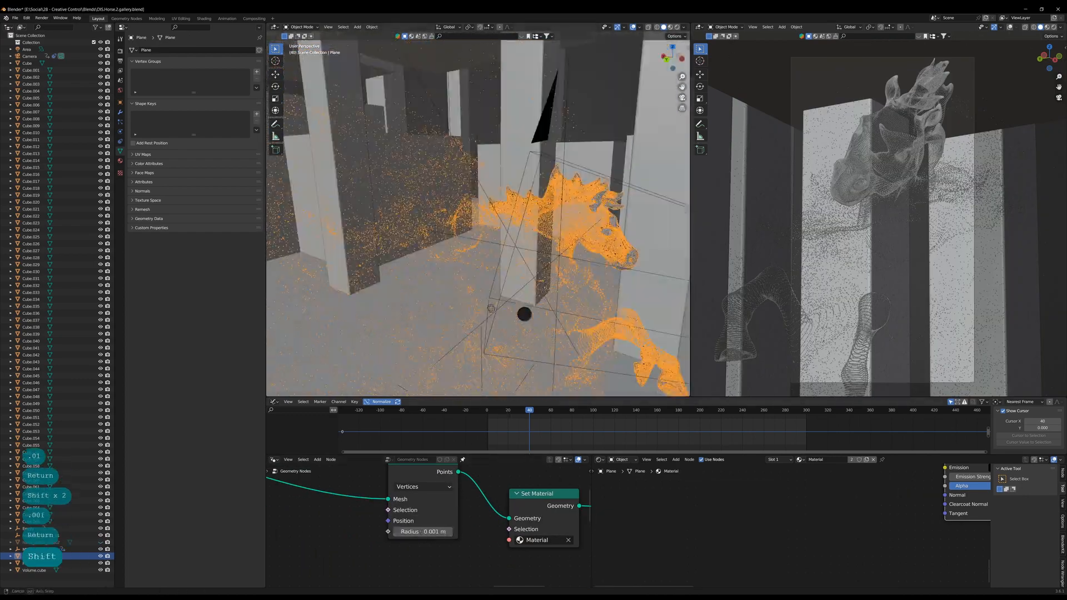
Play the animation and scrub the later frames to examine how the points gather into the horse.
key(shift+space)
key(shift+space)
scroll(378, 501, down, 8)
middle_drag(344, 495, 420, 517)
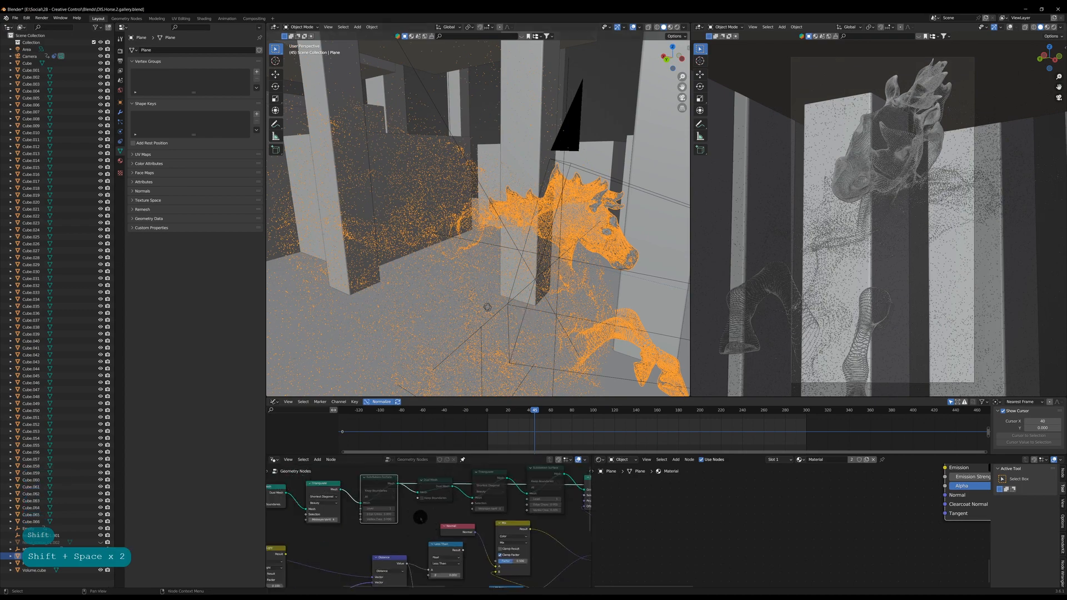
key(shift+Right)
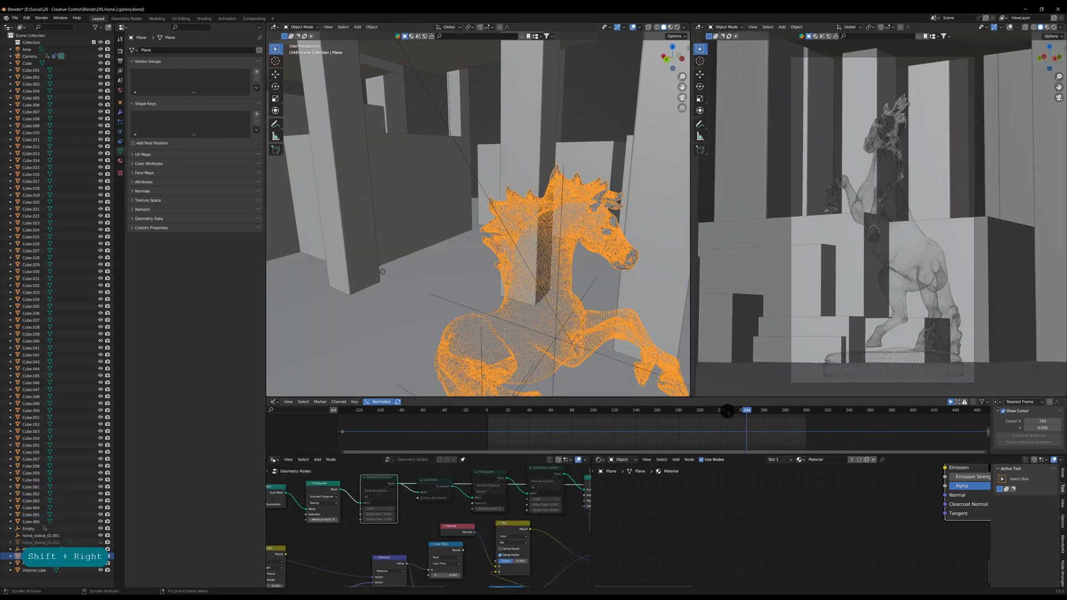
shift+right_drag(728, 411, 726, 411)
shift+middle_drag(506, 383, 541, 320)
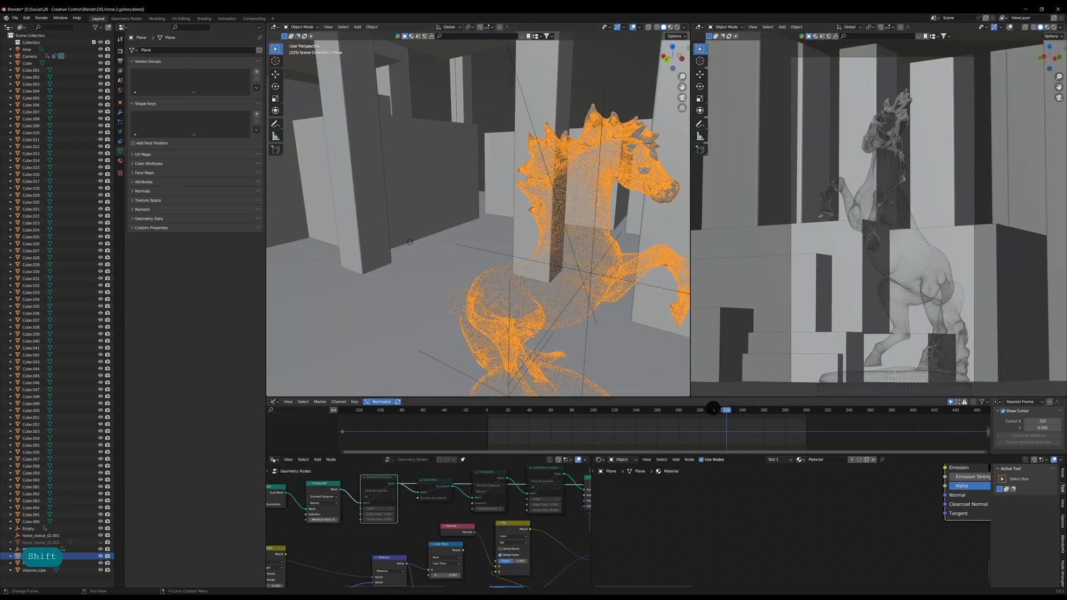
Delete the sphere Empty's keyframe at frame 300 and move its preceding keyframe 80 frames later to frame 300.
click(415, 243)
key(x)
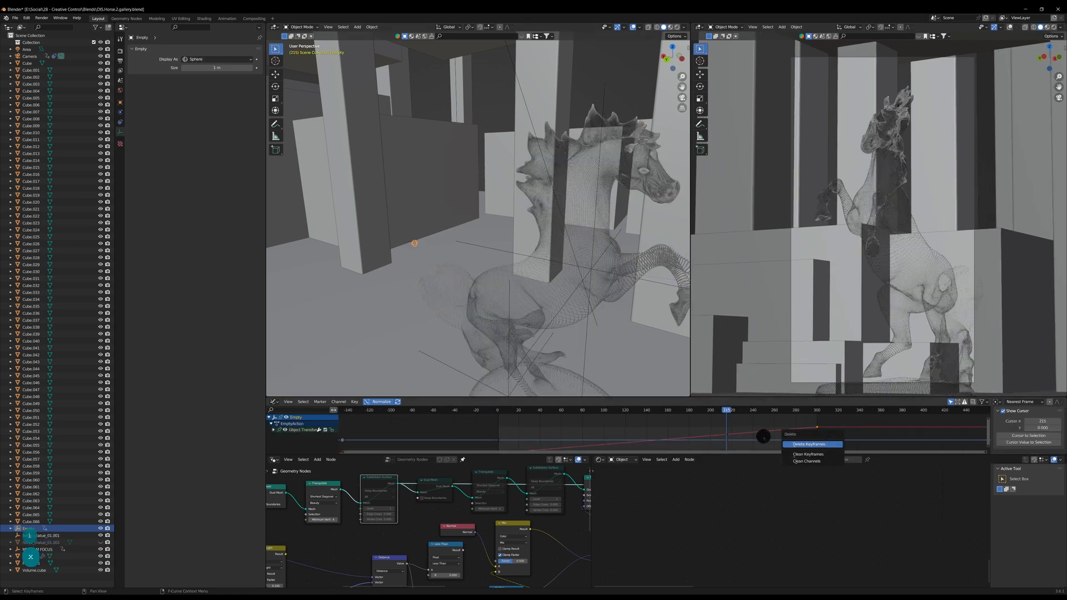
click(823, 445)
scroll(740, 437, down, 3)
drag(702, 418, 726, 441)
key(g)
key(x)
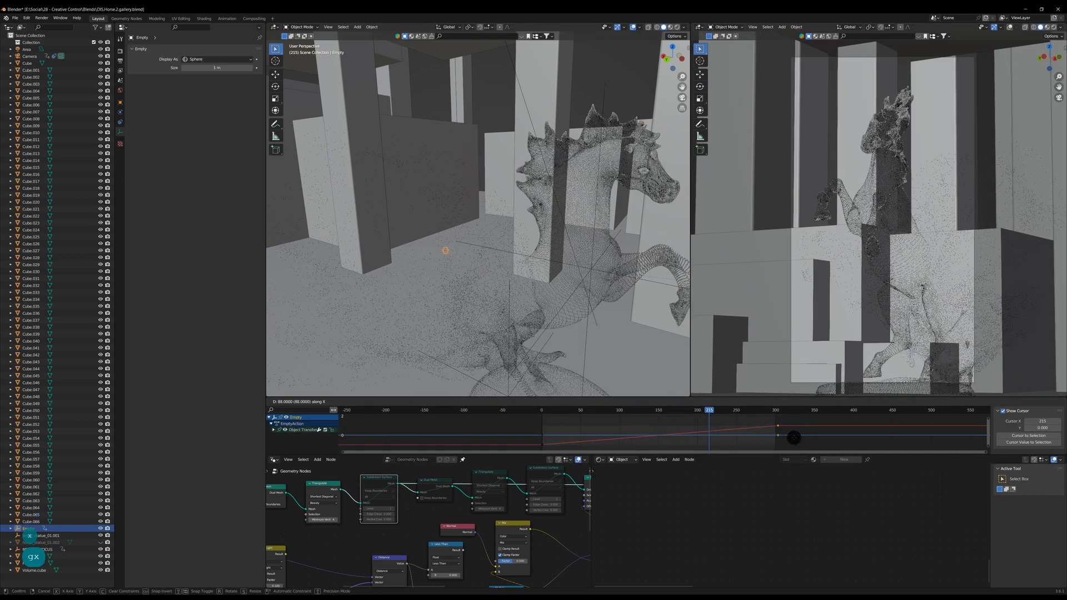
click(795, 438)
Set the Noise Texture node to 4D and rearrange it between the Position and Linear Light nodes.
shift+middle_drag(554, 306, 564, 274)
scroll(564, 274, up, 2)
scroll(441, 505, up, 2)
middle_drag(440, 505, 431, 537)
scroll(417, 495, up, 2)
click(475, 493)
click(473, 525)
click(489, 518)
scroll(430, 512, down, 8)
scroll(525, 501, up, 5)
middle_drag(525, 500, 435, 512)
drag(537, 538, 537, 538)
shift+middle_drag(334, 552, 431, 517)
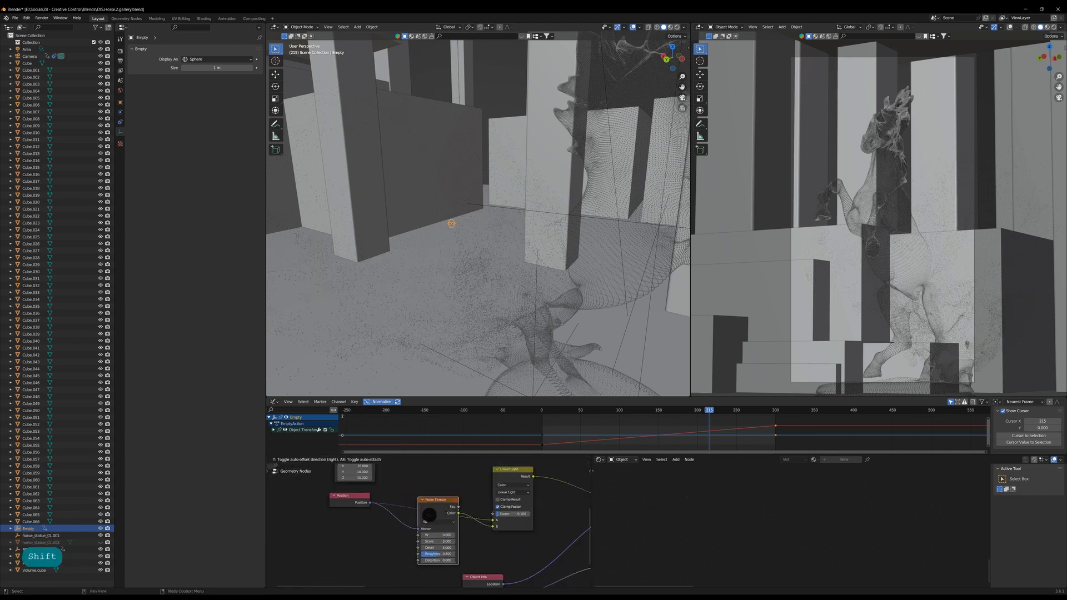
drag(430, 516, 404, 534)
drag(431, 524, 495, 529)
shift+middle_drag(426, 547, 461, 541)
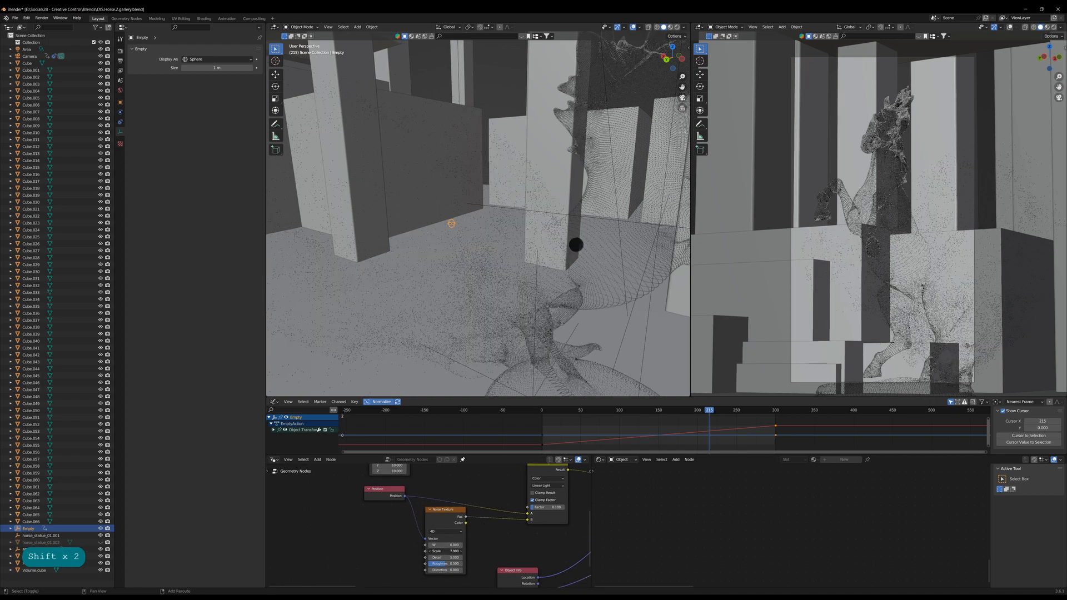
Set the Linear Light mix factor to 0.5 and the Noise Texture's scale to 5.
drag(452, 551, 473, 551)
click(551, 507)
text(.5)
key(Return)
middle_drag(565, 334, 542, 333)
shift+drag(451, 551, 376, 548)
double_click(452, 551)
key(Return)
Add a Scene Time node feeding its Frame output into the Noise Texture's W input.
text(scene)
key(Down)
key(Return)
click(334, 531)
Insert a Math node set to Multiply by 0.001 between Scene Time's Frame output and the Noise Texture's W input.
key(space)
text(mat)
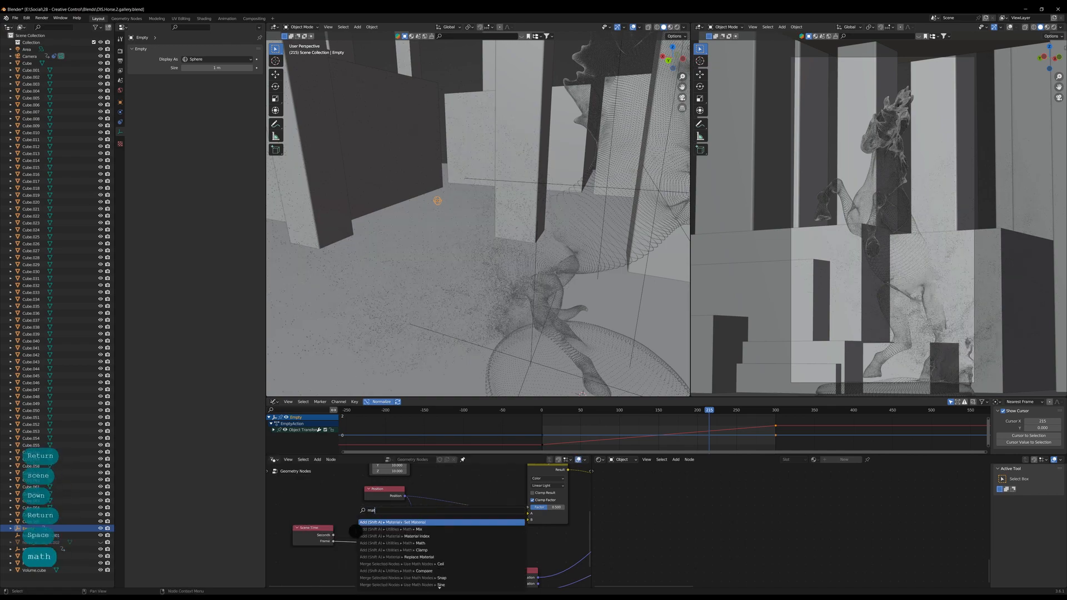
text(h)
key(Down)
key(Return)
click(356, 532)
click(375, 549)
click(374, 491)
double_click(376, 571)
text(.001)
key(Return)
Play the animation from frame 1 and examine the noise movement around the horse's head.
key(shift+space)
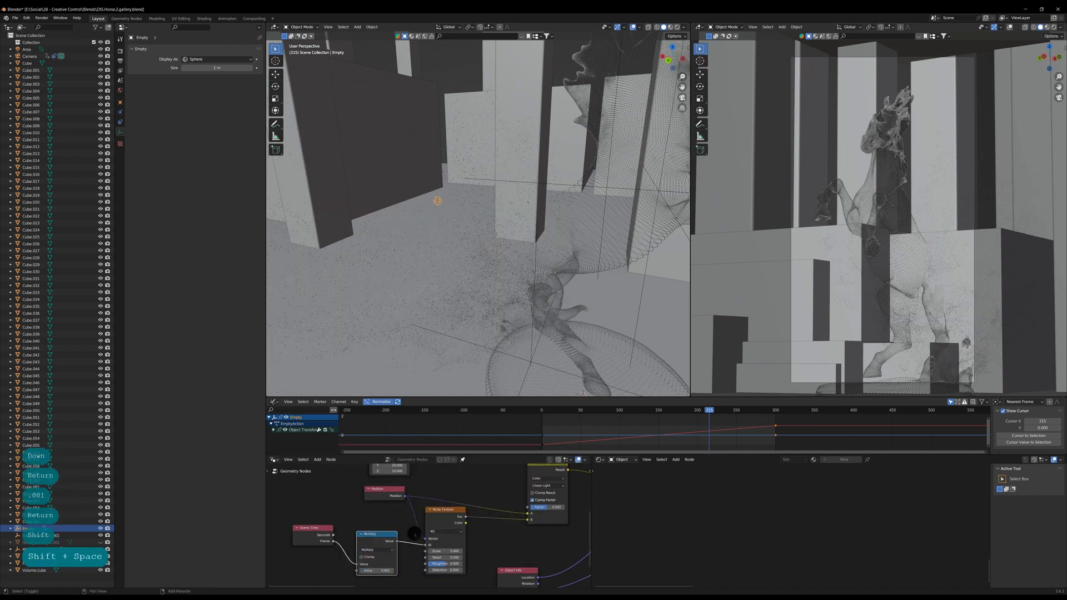
key(shift+space)
key(shift+Left)
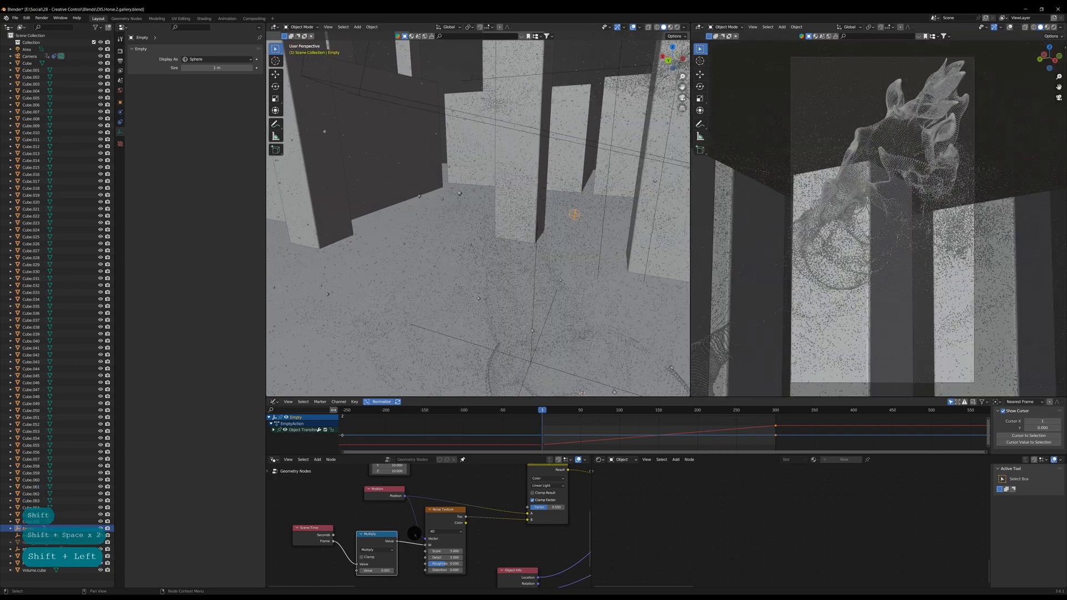
middle_drag(572, 245, 491, 243)
scroll(491, 243, up, 4)
key(shift+space)
shift+middle_drag(472, 200, 578, 209)
key(shift+space)
scroll(491, 545, up, 2)
shift+middle_drag(491, 546, 531, 498)
Set the Multiply node's value to 0.0005 and replay the animation from frame 1.
double_click(409, 524)
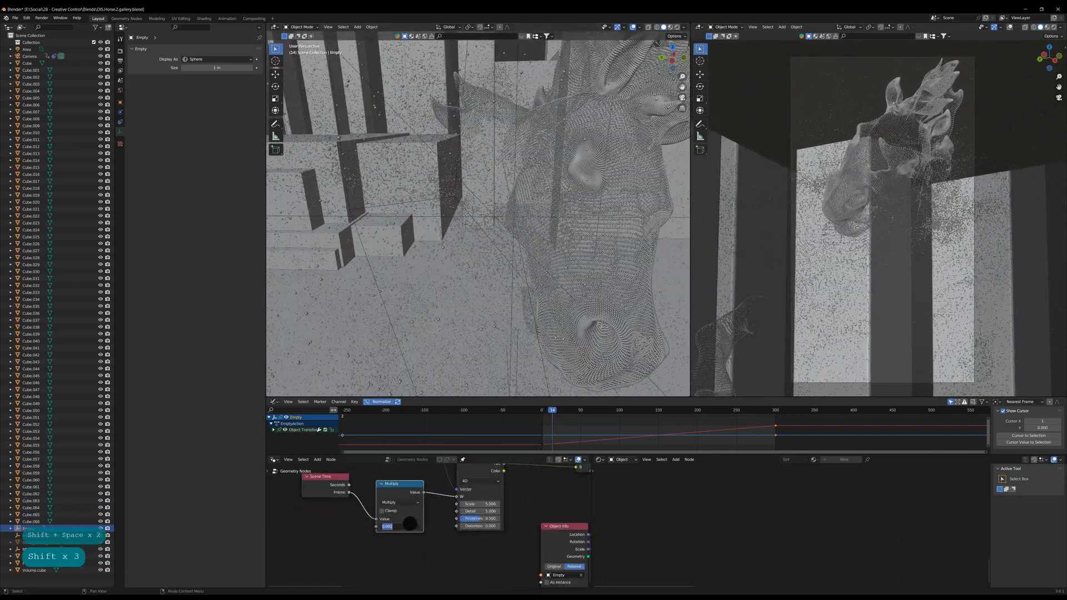
text(.0005)
key(Return)
key(shift+Left)
key(shift+space)
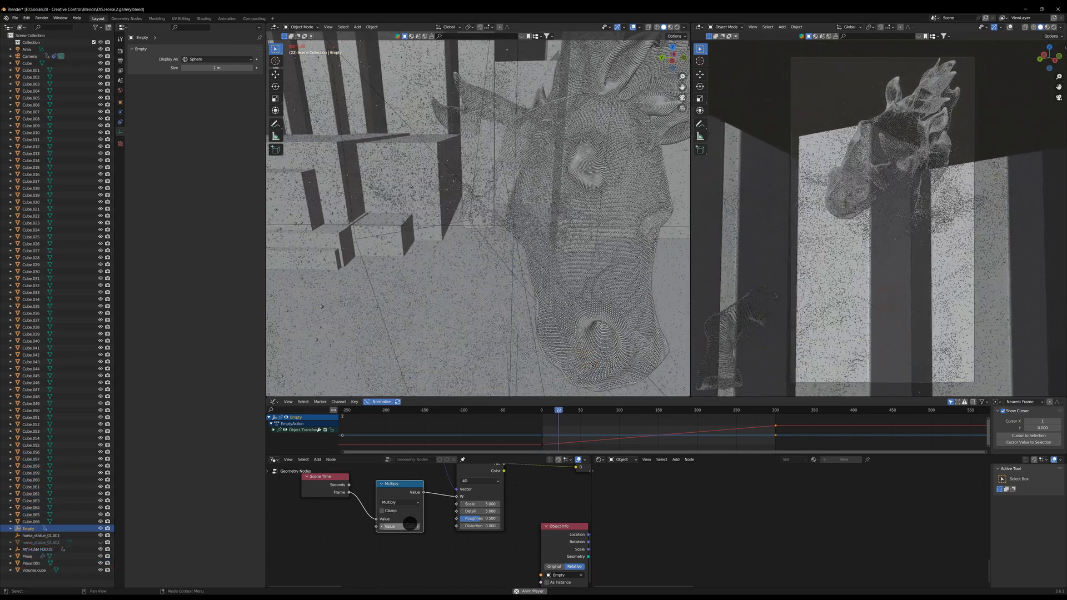
key(shift+space)
middle_drag(624, 285, 548, 278)
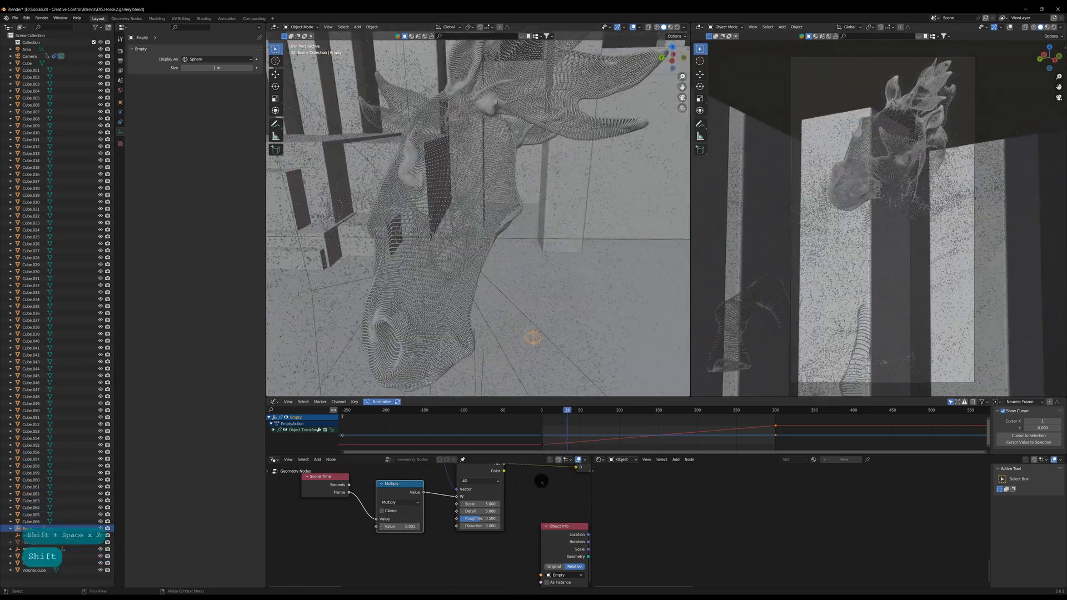
Save the file and unmute the first Subdivision Surface node.
scroll(462, 514, down, 6)
key(ctrl+s)
shift+middle_drag(541, 481, 421, 541)
scroll(453, 510, up, 2)
click(386, 500)
key(m)
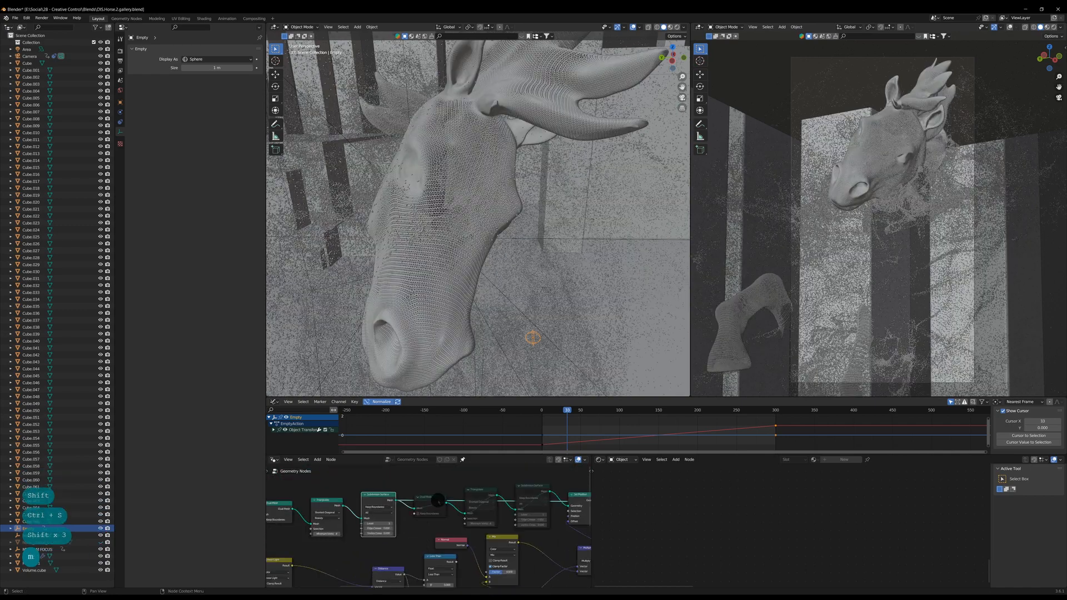
Unmute the Dual Mesh, Triangulate and second Subdivision Surface nodes and save the file.
middle_drag(438, 500, 321, 502)
click(300, 532)
click(359, 503)
key(m)
click(416, 499)
key(m)
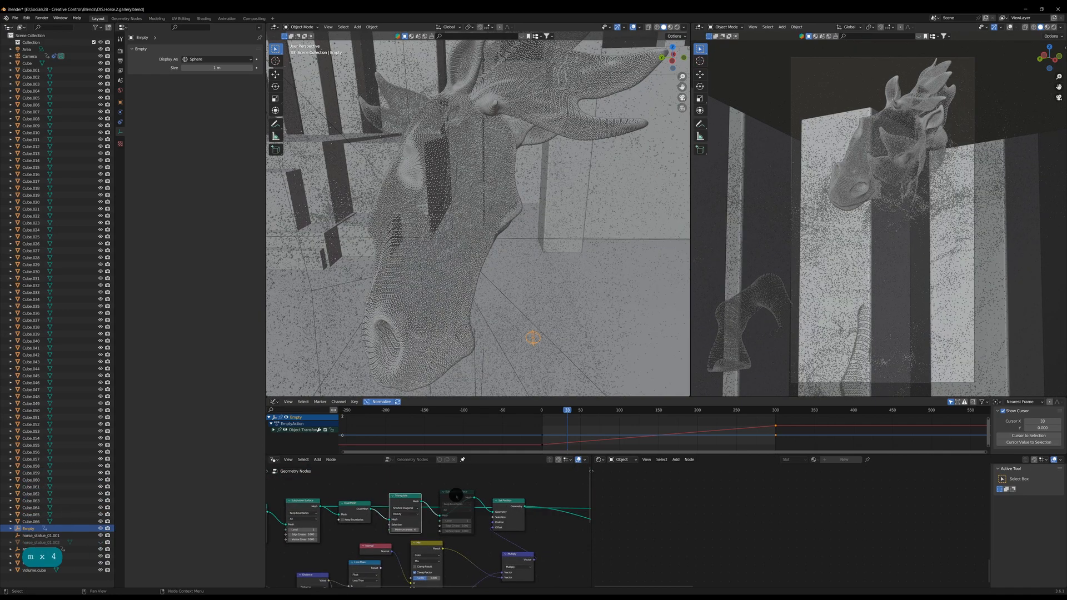
click(456, 495)
key(m)
key(m)
key(ctrl+s)
Set the Mesh to Points radius to 0.0005 m and save the file.
middle_drag(536, 526, 441, 539)
scroll(457, 532, up, 3)
scroll(441, 538, up, 3)
double_click(506, 547)
text(.)
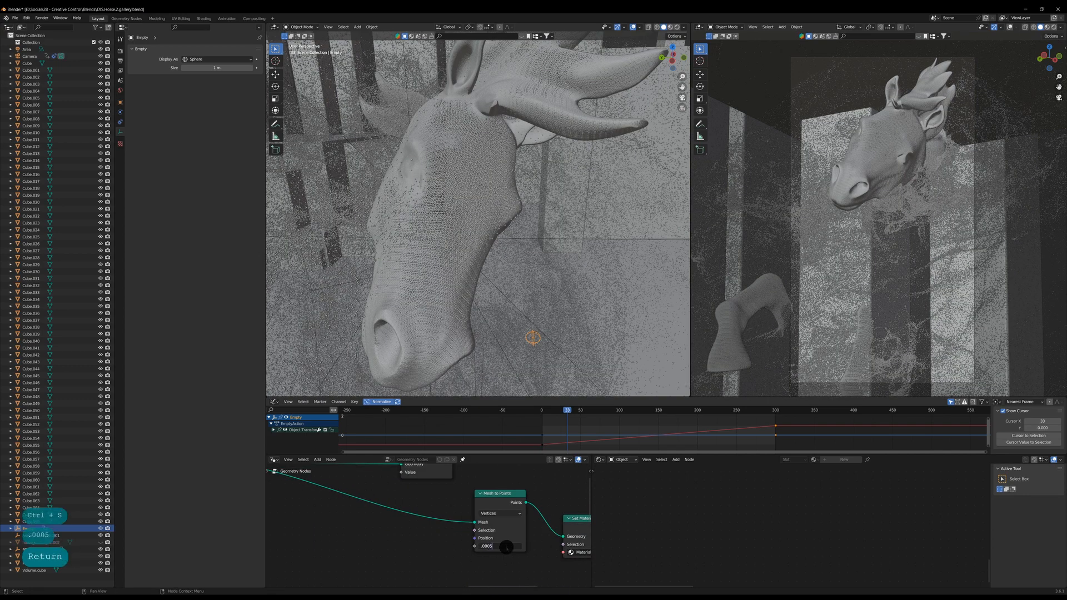
text(0005)
key(Return)
key(ctrl+s)
Keyframe the area light's location at frame 1.
scroll(667, 319, down, 6)
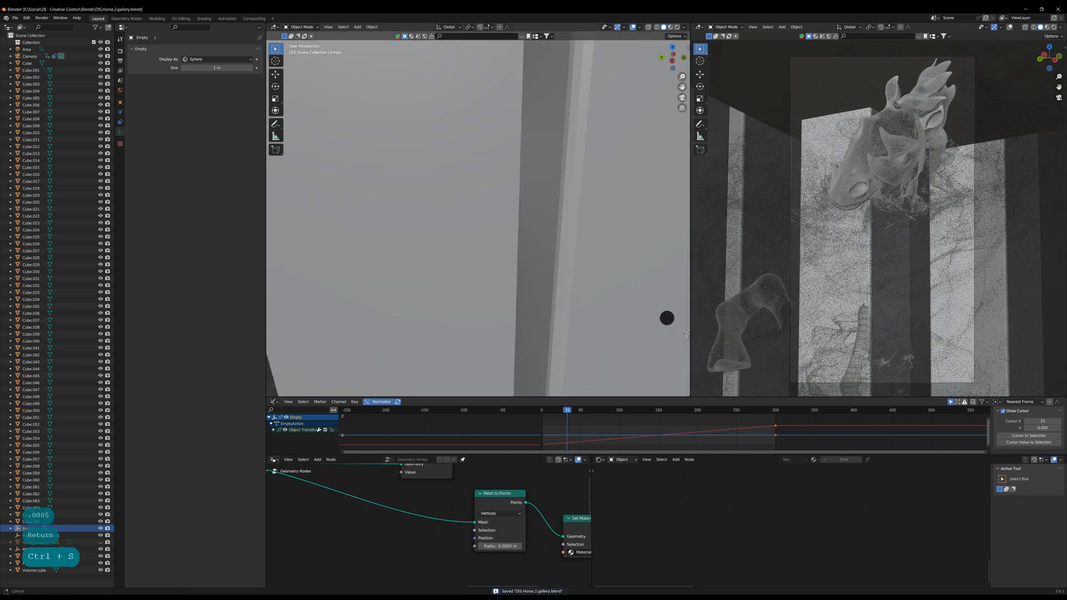
middle_drag(667, 319, 560, 316)
key(shift+Left)
click(384, 118)
key(i)
click(484, 204)
Lower the area light along the global Z axis at frame 300 and keyframe its location there.
key(shift+Right)
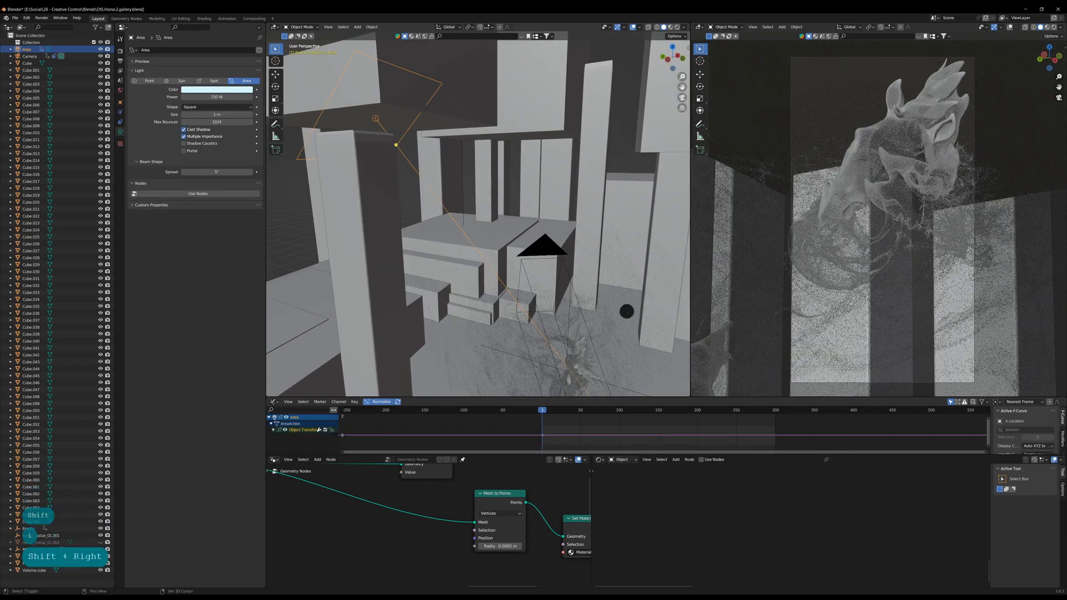
key(g)
key(z)
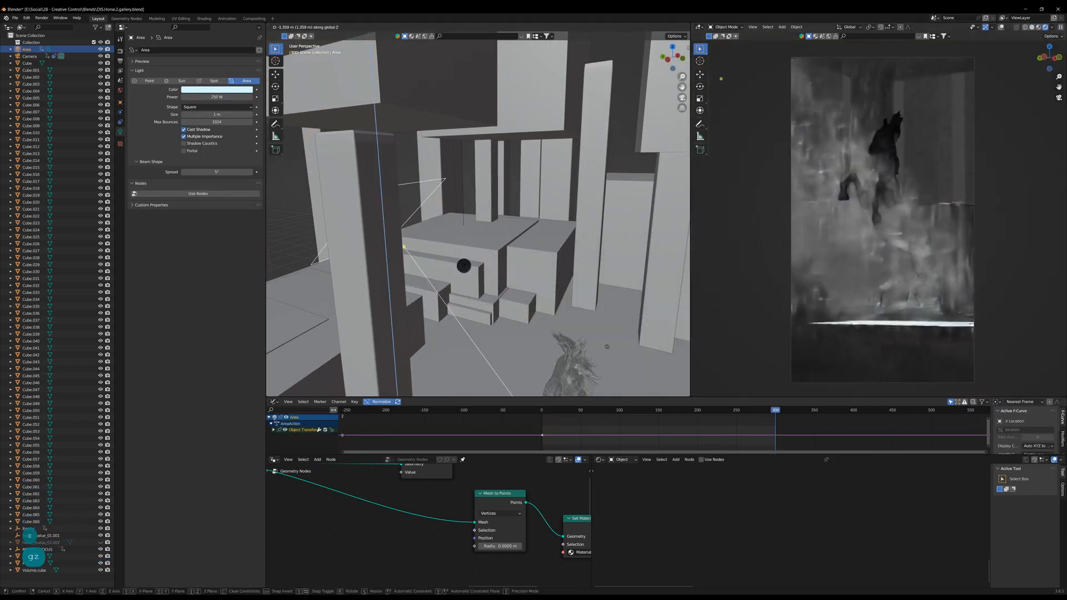
click(466, 323)
shift+middle_drag(547, 362, 565, 297)
key(i)
click(556, 306)
mouse_move(564, 298)
shift+middle_down()
mouse_move(556, 312)
mouse_move(548, 306)
shift+middle_up()
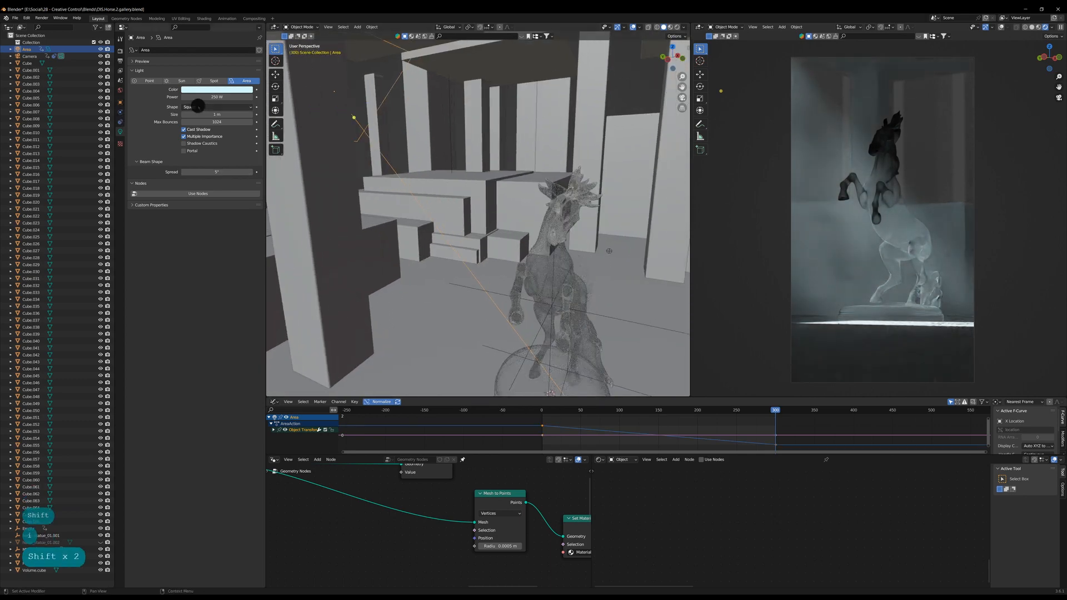
Add a Track To constraint to the area light with MT+CAM FOCUS as its target.
click(120, 121)
click(194, 49)
click(259, 99)
click(217, 71)
text(mt)
key(Down)
key(Return)
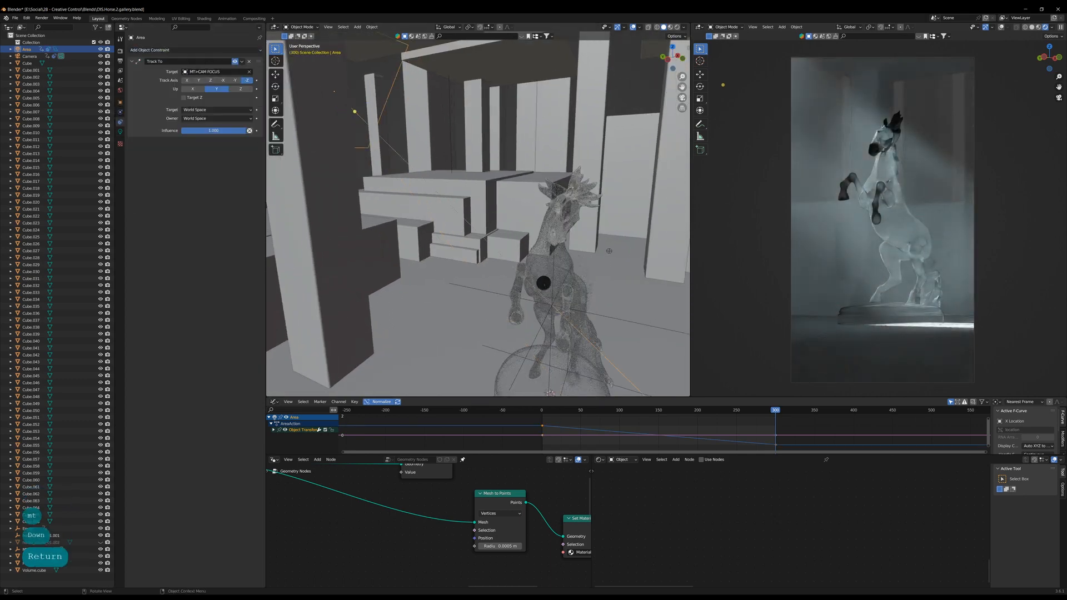
Scale the tracked area light freehand, refine its size at frame 1, and save the file.
key(s)
shift+click(528, 269)
key(shift+Left)
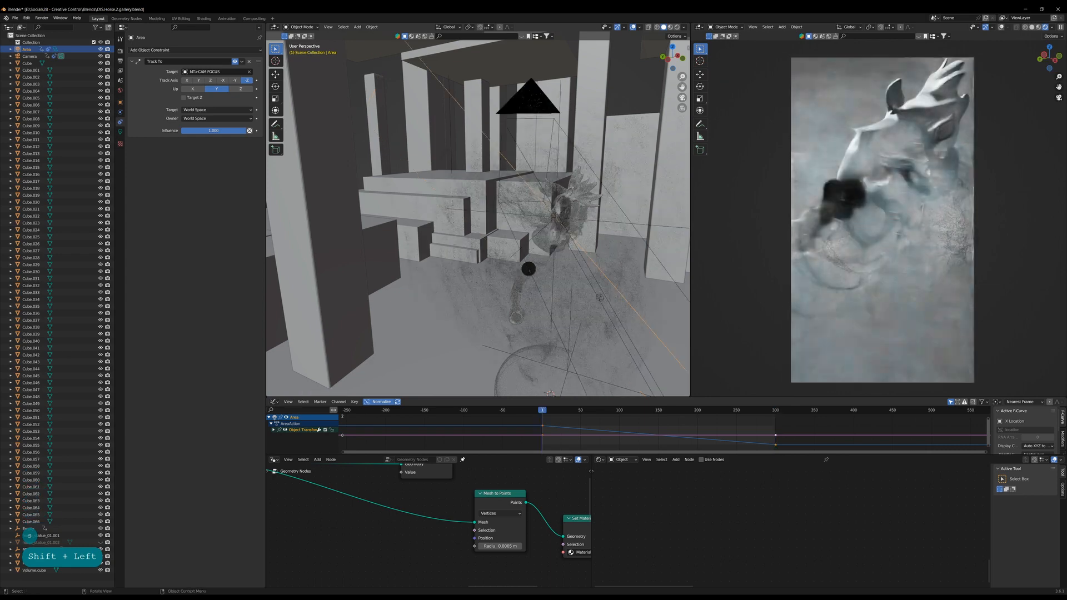
key(s)
click(379, 45)
key(s)
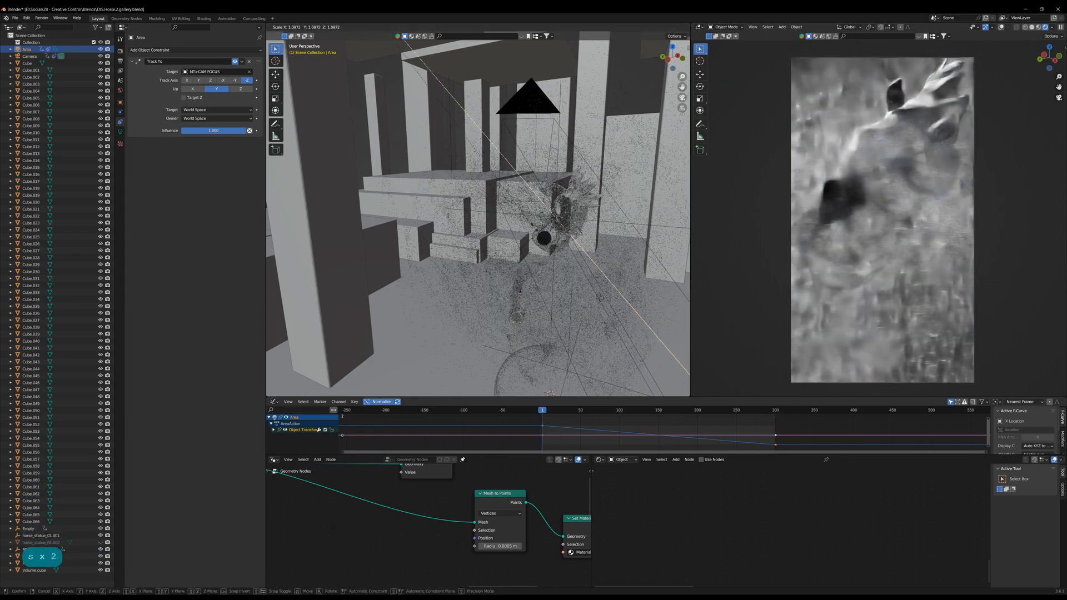
click(546, 237)
middle_drag(557, 226, 528, 262)
shift+middle_drag(545, 310, 543, 279)
key(ctrl+s)
Set the camera's depth of field F-Stop to 2.8.
click(499, 245)
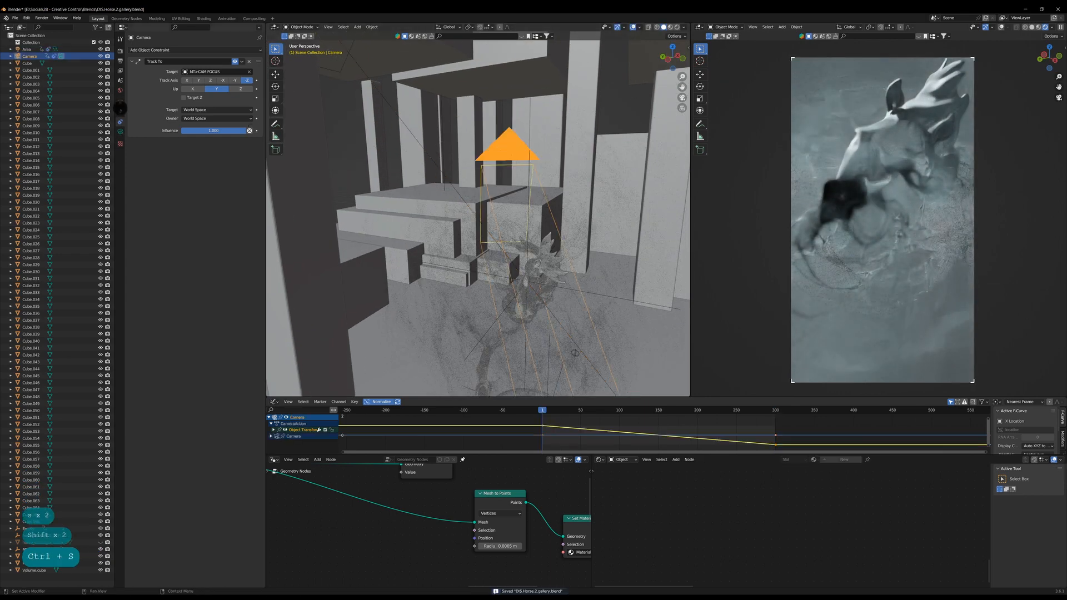
click(120, 132)
double_click(219, 213)
text(2.8)
key(Return)
Add a second area light, raise it along the global Z axis above the statue, and scale it by 10.
middle_drag(451, 239, 521, 264)
scroll(524, 247, up, 4)
key(shift+a)
mouse_move(515, 282)
click(549, 303)
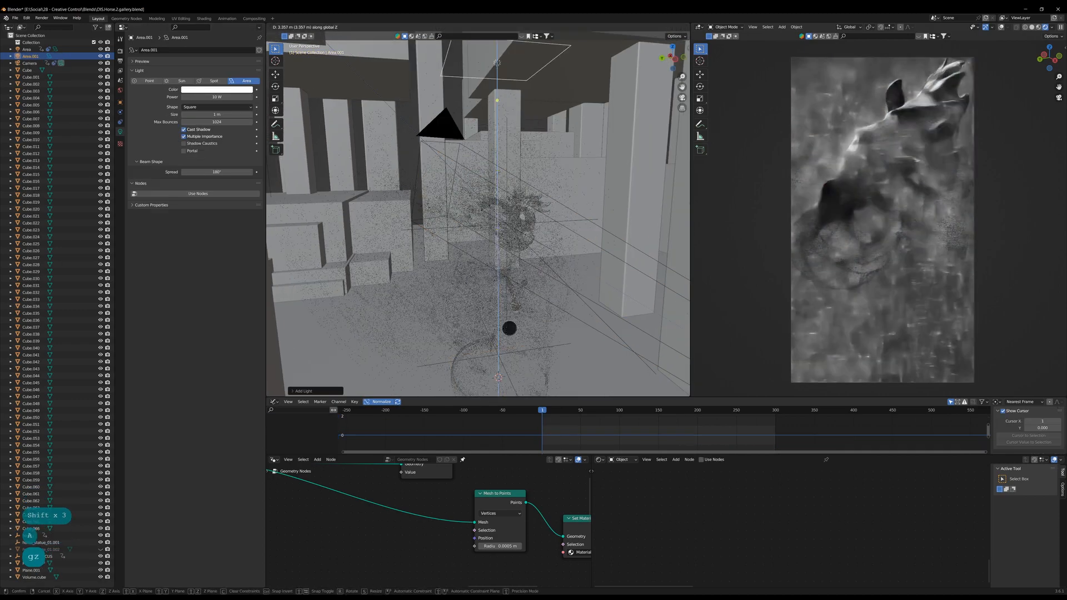
text(gzs10)
key(Return)
Set the overhead area light's power to 50 W and go to frame 300 to check the lighting.
double_click(227, 98)
text(50)
key(Return)
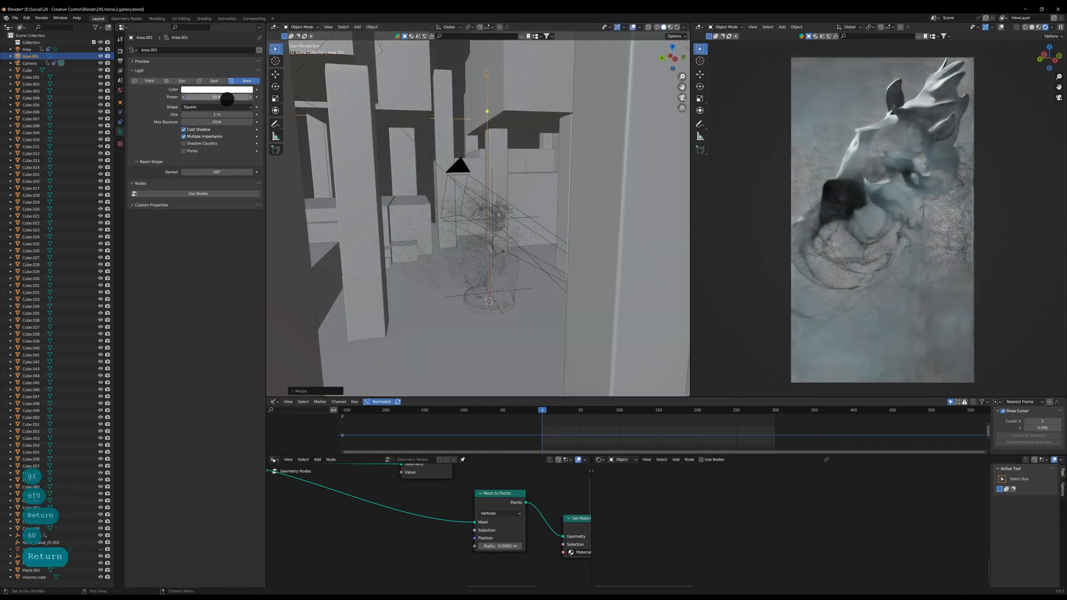
key(shift+Right)
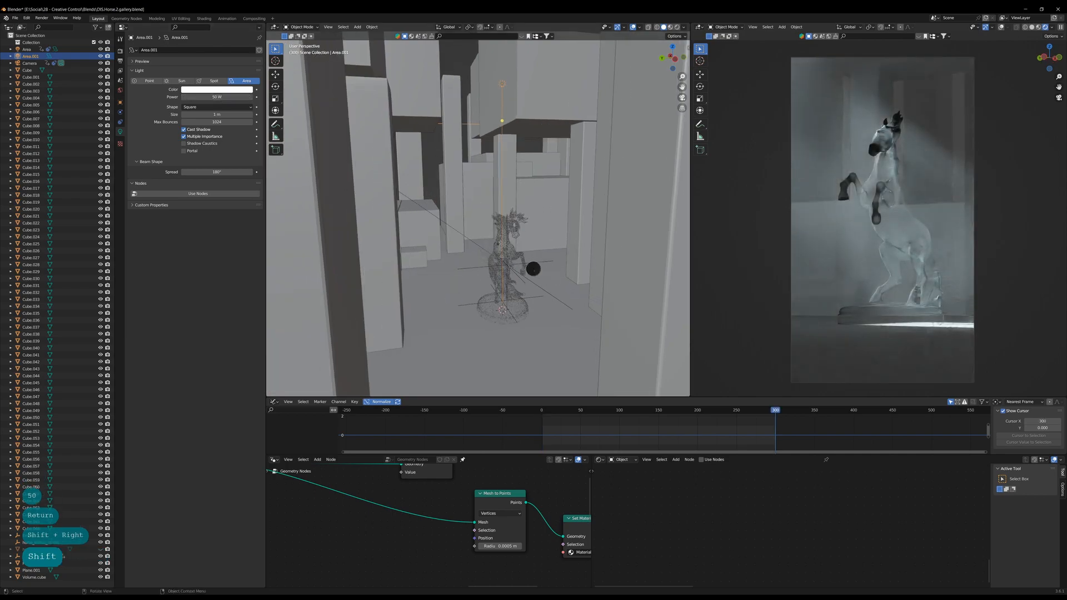
Select the horse statue and set its Mesh to Points radius to 0.00075 m.
scroll(527, 293, up, 5)
shift+middle_drag(519, 279, 520, 223)
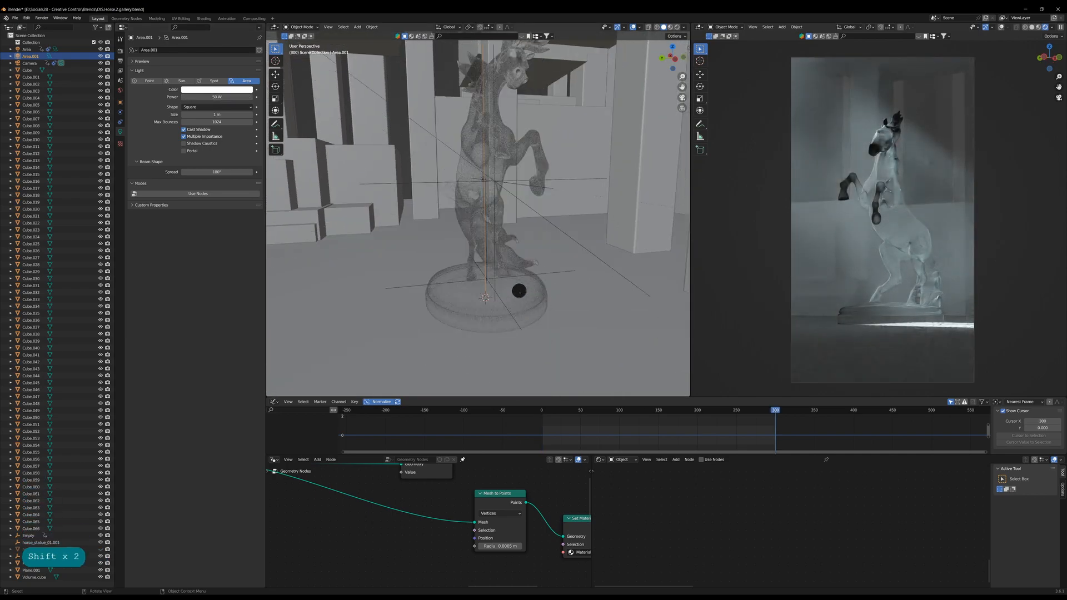
shift+middle_drag(519, 291, 509, 309)
scroll(510, 310, up, 6)
scroll(510, 310, down, 3)
click(512, 315)
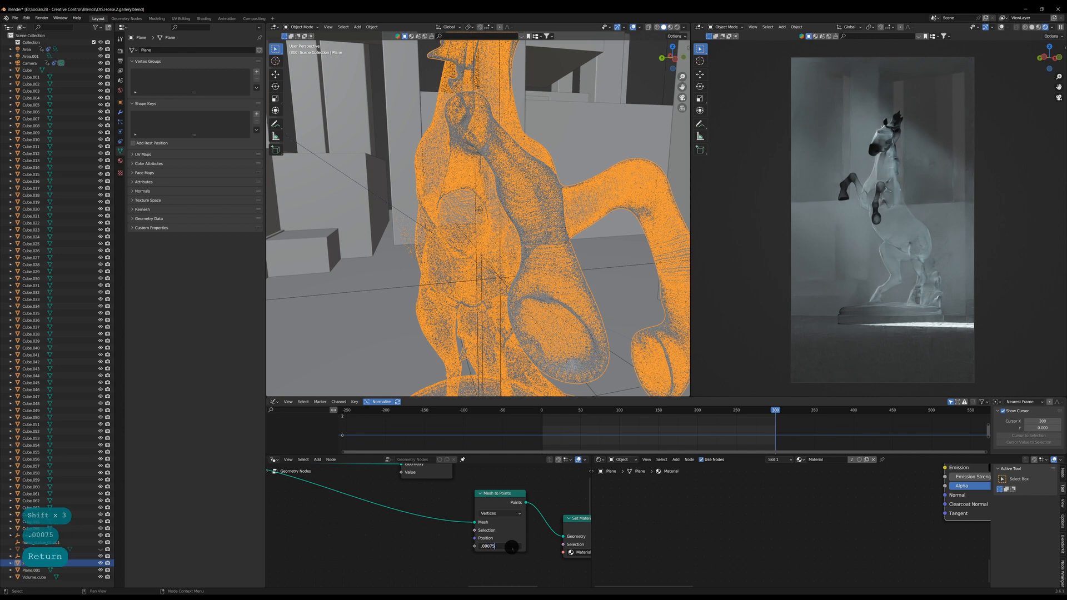
click(512, 547)
text(.00075)
key(Return)
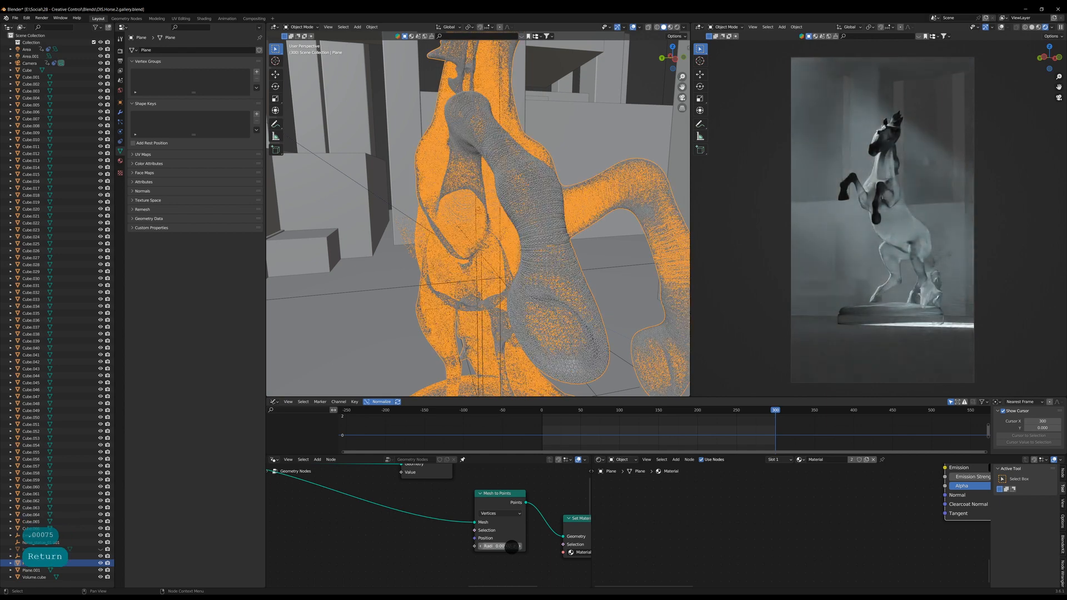
Set the world background strength to 0.
click(564, 186)
shift+middle_drag(565, 186, 558, 281)
shift+middle_drag(532, 184, 518, 295)
scroll(512, 263, down, 5)
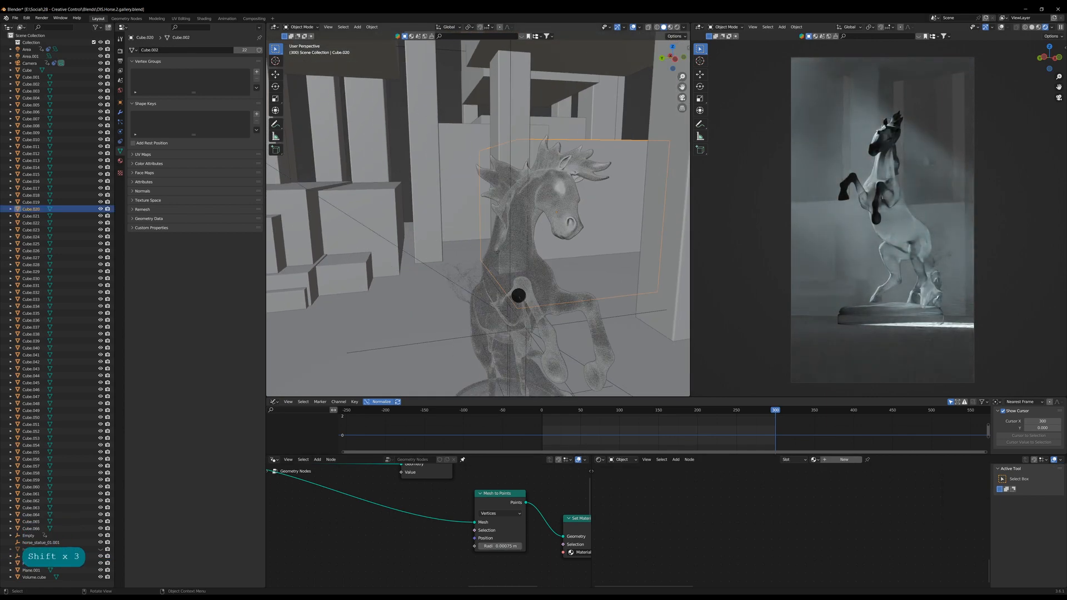
click(120, 90)
double_click(222, 101)
text(0)
key(Return)
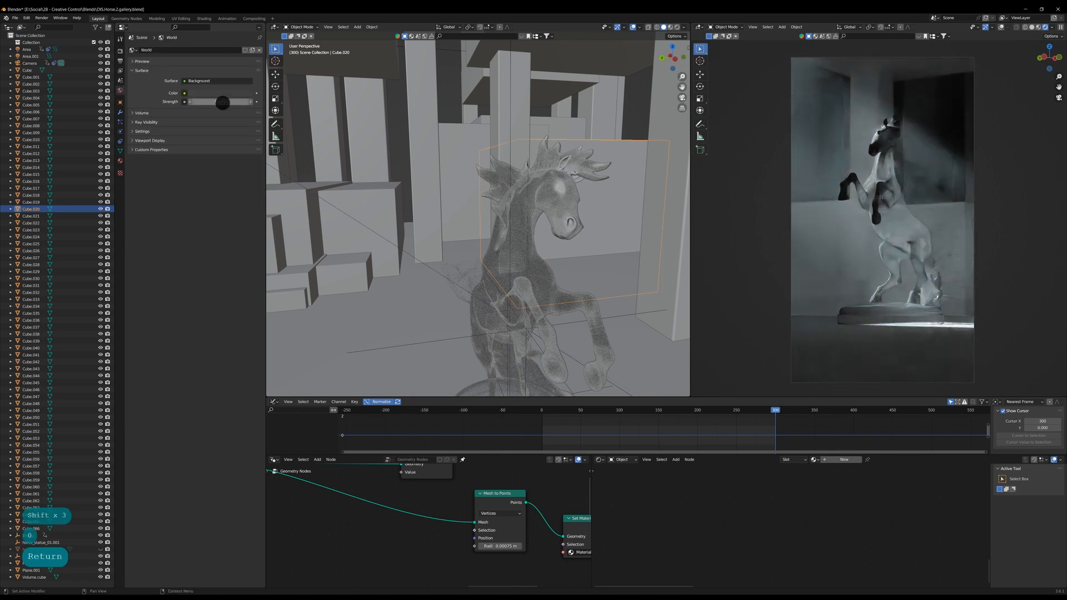
Set the overhead area light's power to 15 W and return to frame 1.
scroll(470, 190, down, 3)
shift+middle_drag(488, 145, 478, 206)
click(479, 207)
click(120, 132)
double_click(223, 97)
text(15)
key(Return)
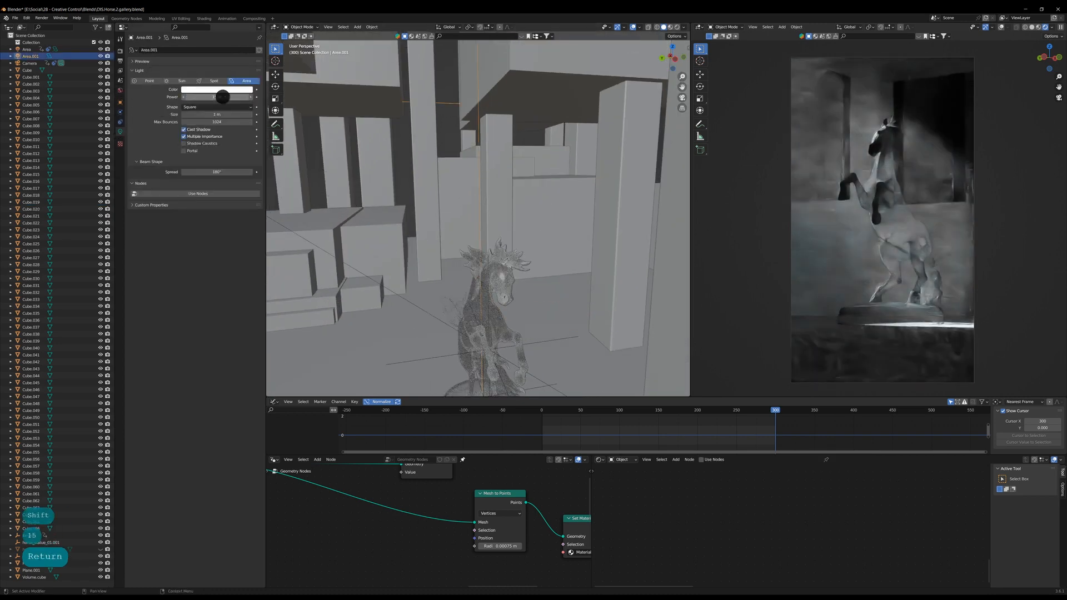
key(shift+Left)
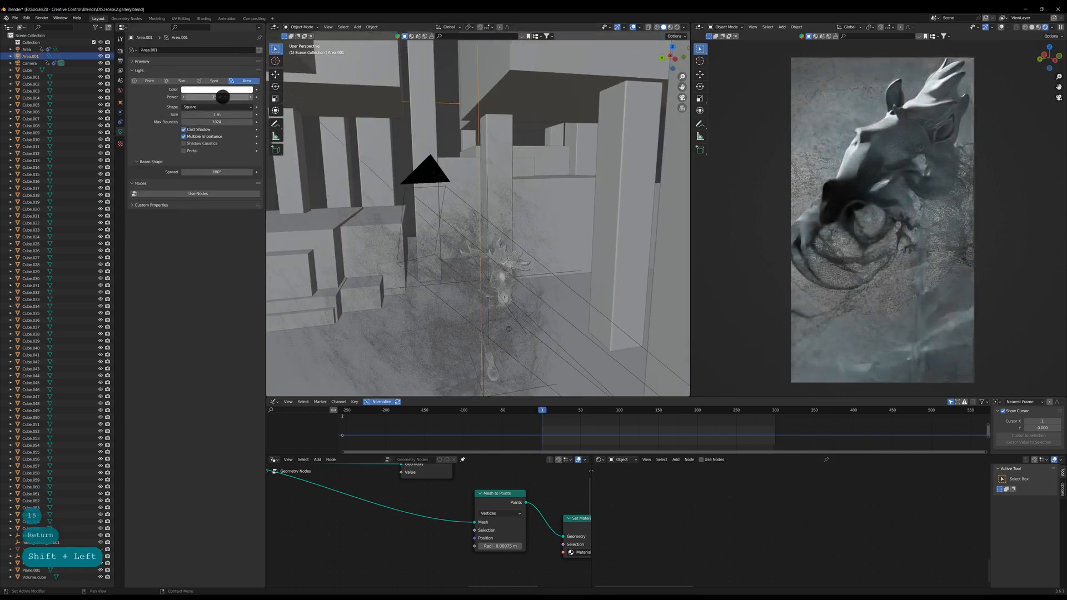